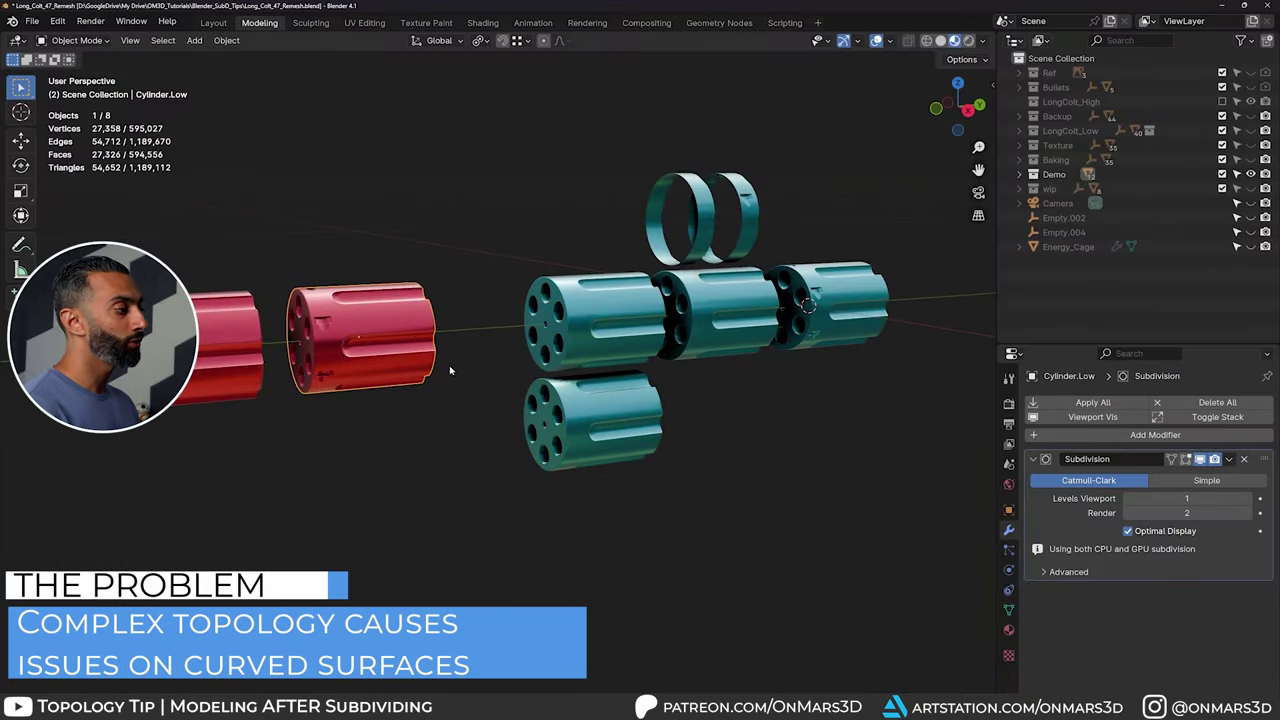
# Step: Frame the selected red cylinder and examine the surface shading around its notches and grooves
pyautogui.moveTo(389, 320); pyautogui.dragTo(477, 330, button='middle')
pyautogui.press('KP_Decimal')
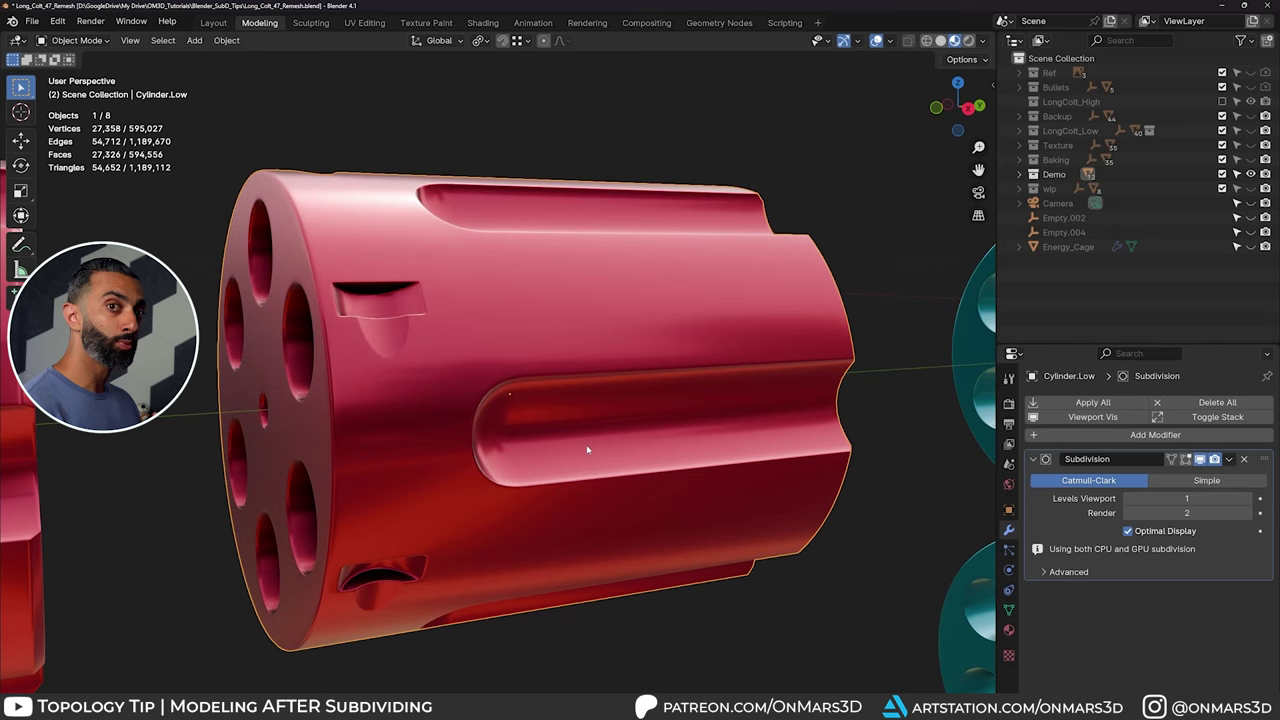
pyautogui.moveTo(612, 408); pyautogui.dragTo(589, 380, button='middle')
pyautogui.scroll(4, 595, 377)
pyautogui.scroll(-8, 600, 301)
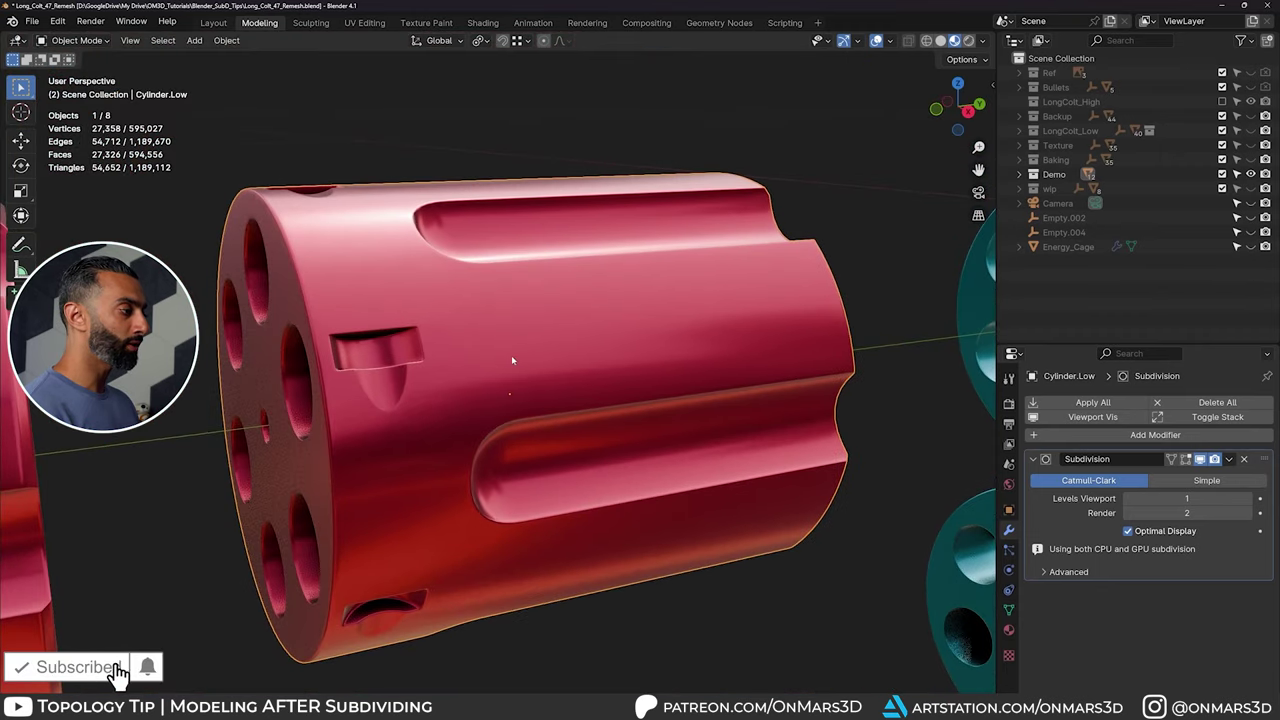
pyautogui.moveTo(511, 355); pyautogui.dragTo(540, 343, button='middle')
pyautogui.scroll(5, 573, 291)
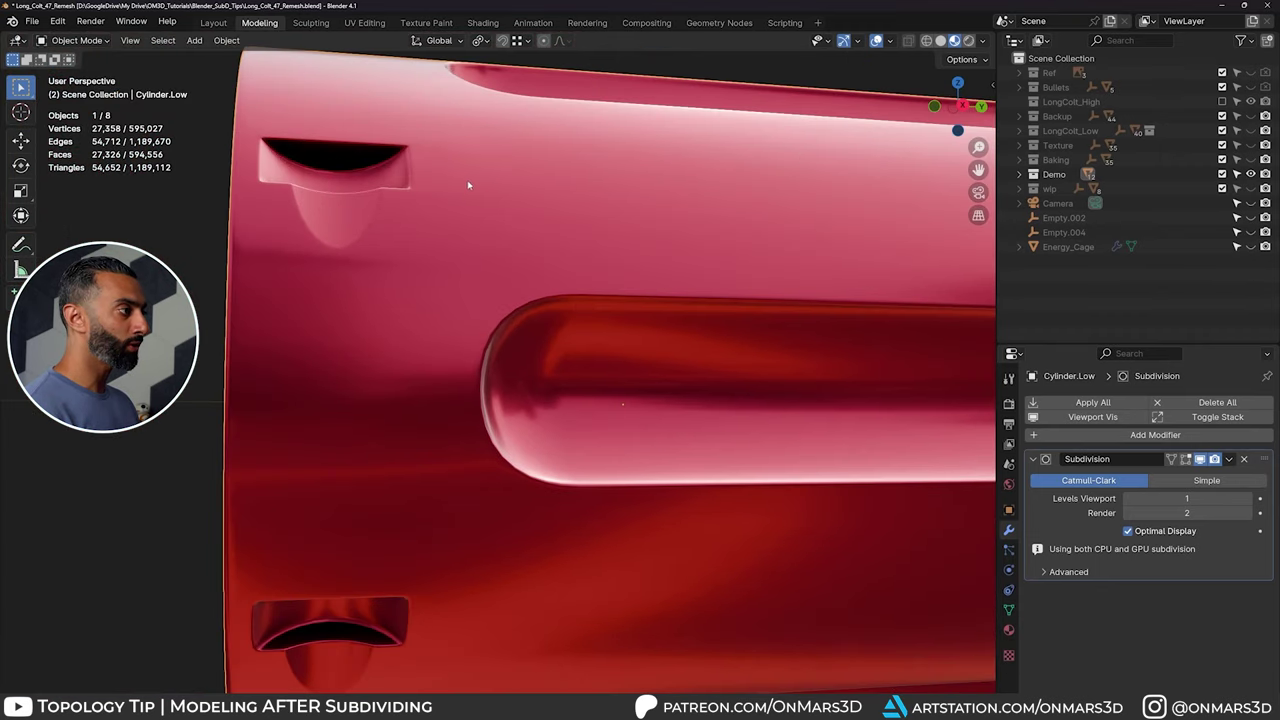
pyautogui.moveTo(469, 186); pyautogui.dragTo(513, 307, button='middle')
# Step: Display the wireframe overlay in Solid shading and examine the edge flow around the red cylinder's notch
pyautogui.hotkey('shift', 'z')
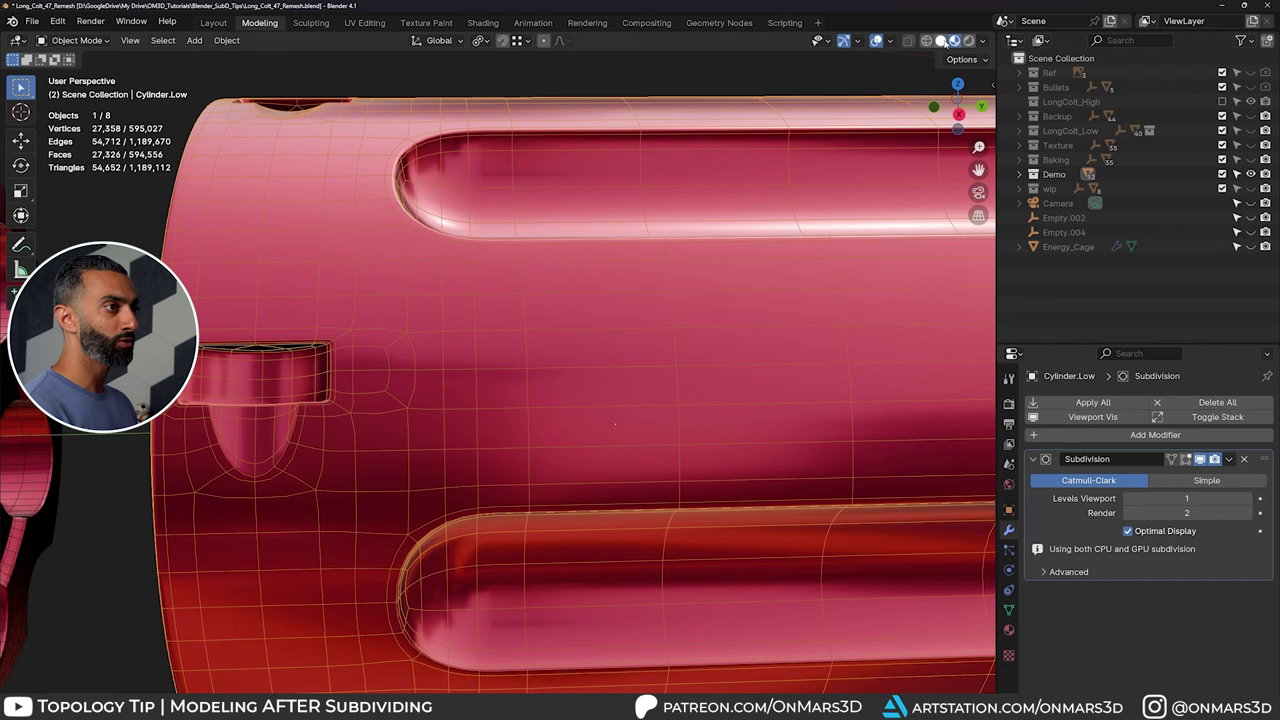
pyautogui.click(984, 41)
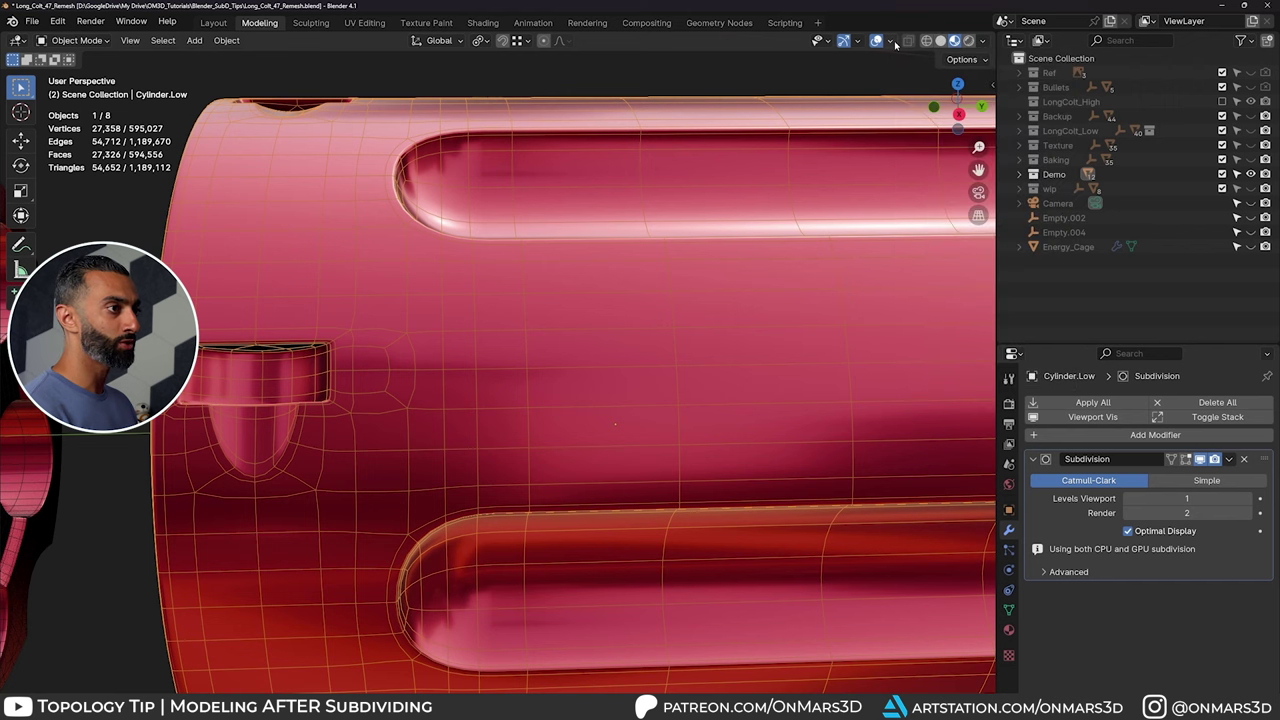
pyautogui.click(940, 41)
pyautogui.moveTo(497, 351); pyautogui.dragTo(589, 338, button='middle')
pyautogui.scroll(-2, 595, 335)
pyautogui.scroll(1, 589, 338)
pyautogui.scroll(-3, 565, 287)
pyautogui.scroll(3, 550, 305)
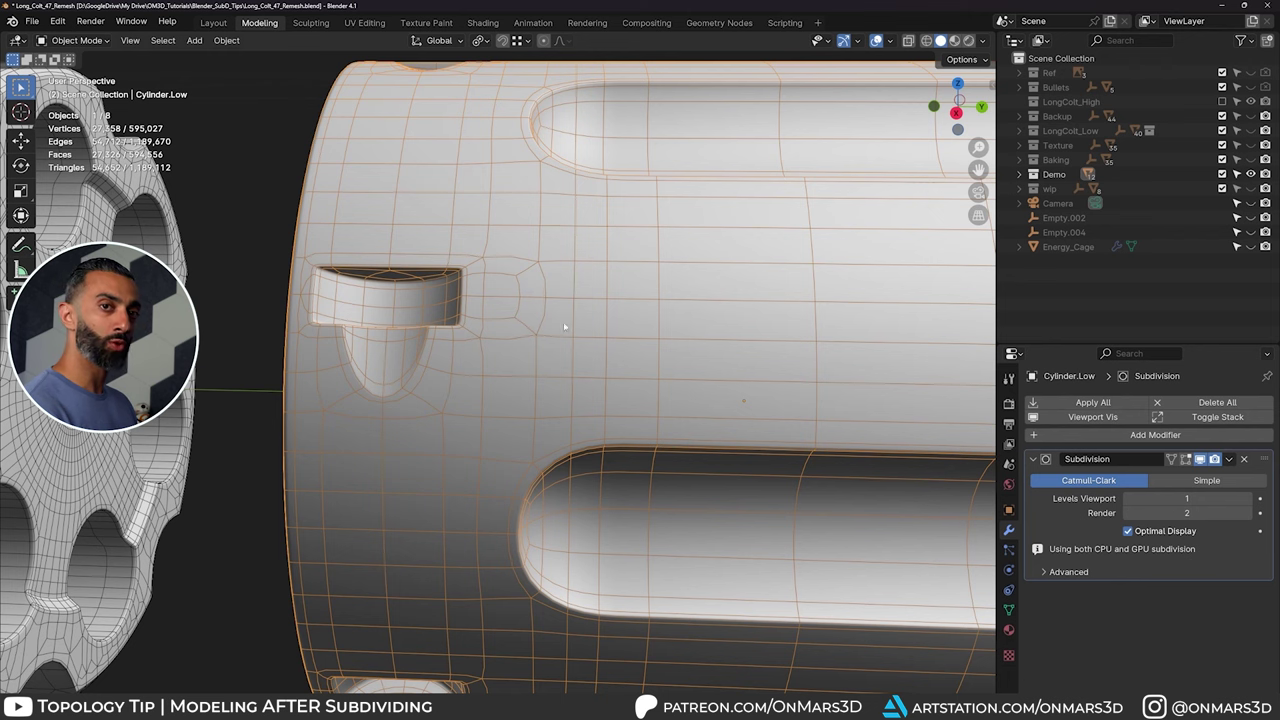
pyautogui.scroll(2, 473, 275)
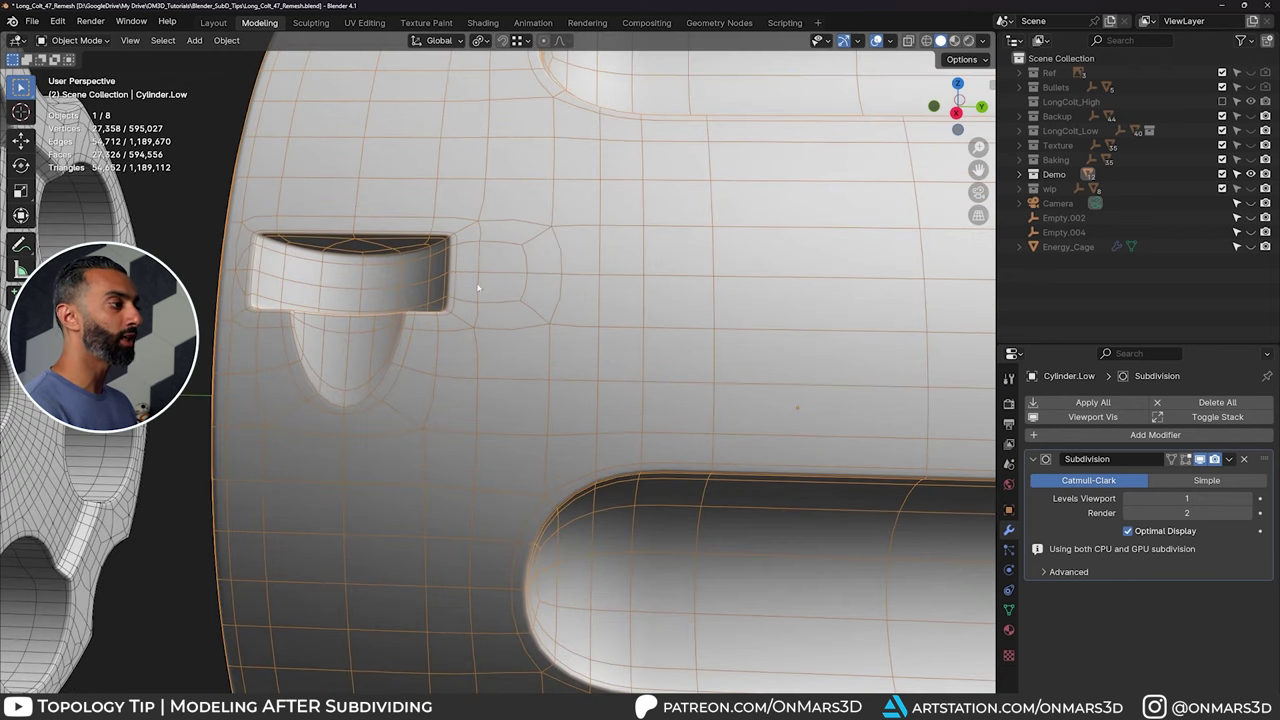
pyautogui.keyDown('shift'); pyautogui.moveTo(458, 246); pyautogui.dragTo(571, 298, button='middle'); pyautogui.keyUp('shift')
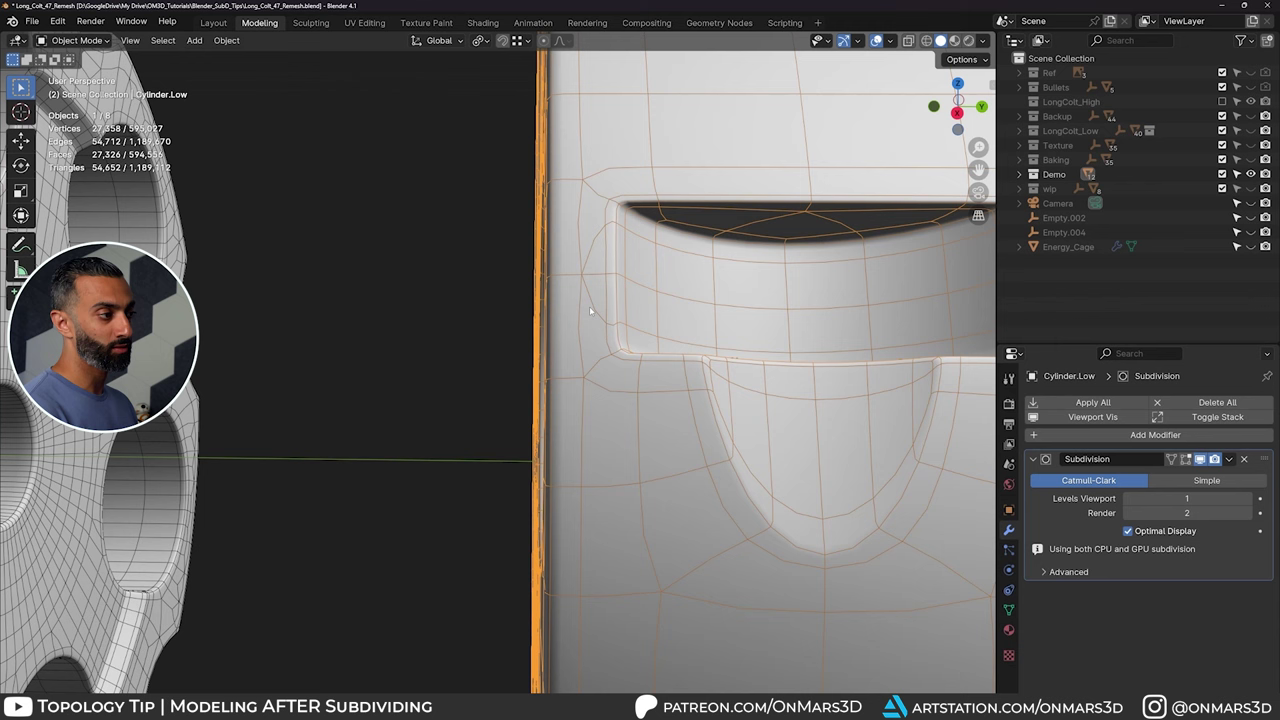
pyautogui.scroll(-5, 686, 316)
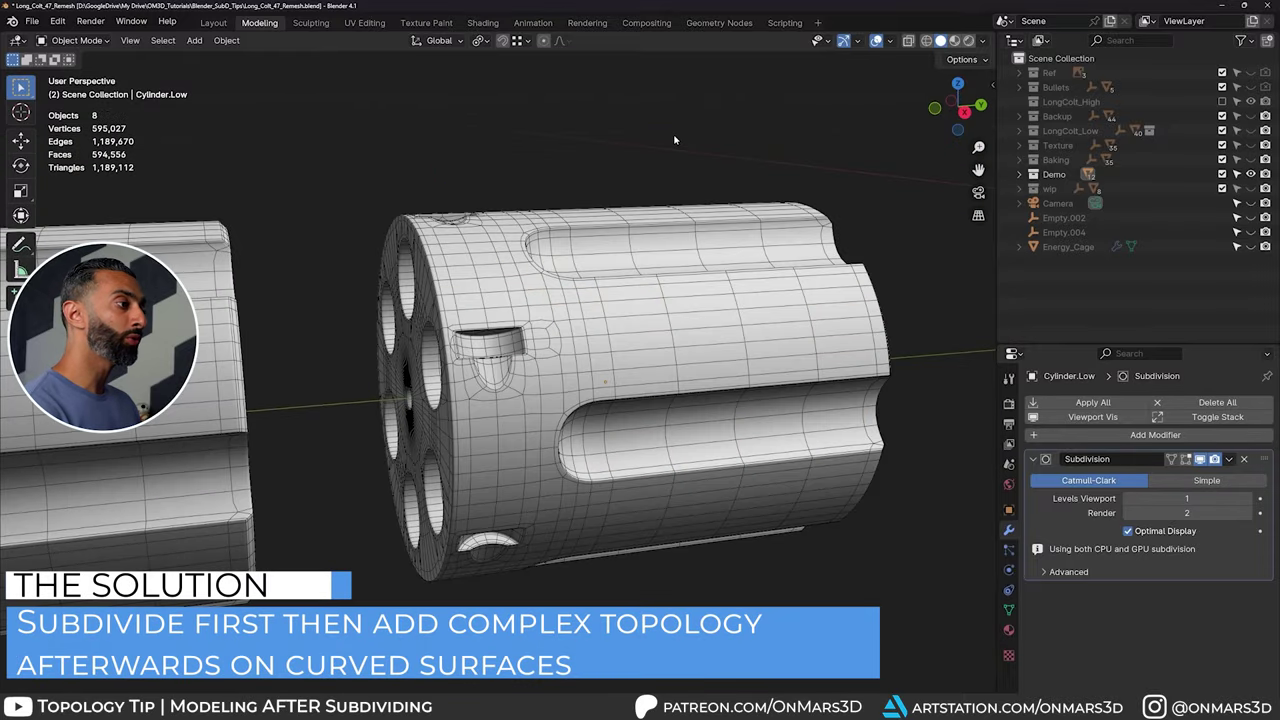
# Step: Select the final teal cylinder at the end of the row and examine the denser topology around its notch
pyautogui.scroll(-5, 682, 153)
pyautogui.keyDown('shift'); pyautogui.moveTo(683, 280); pyautogui.dragTo(2, 310, button='middle'); pyautogui.keyUp('shift')
pyautogui.scroll(2, 516, 322)
pyautogui.click(527, 320)
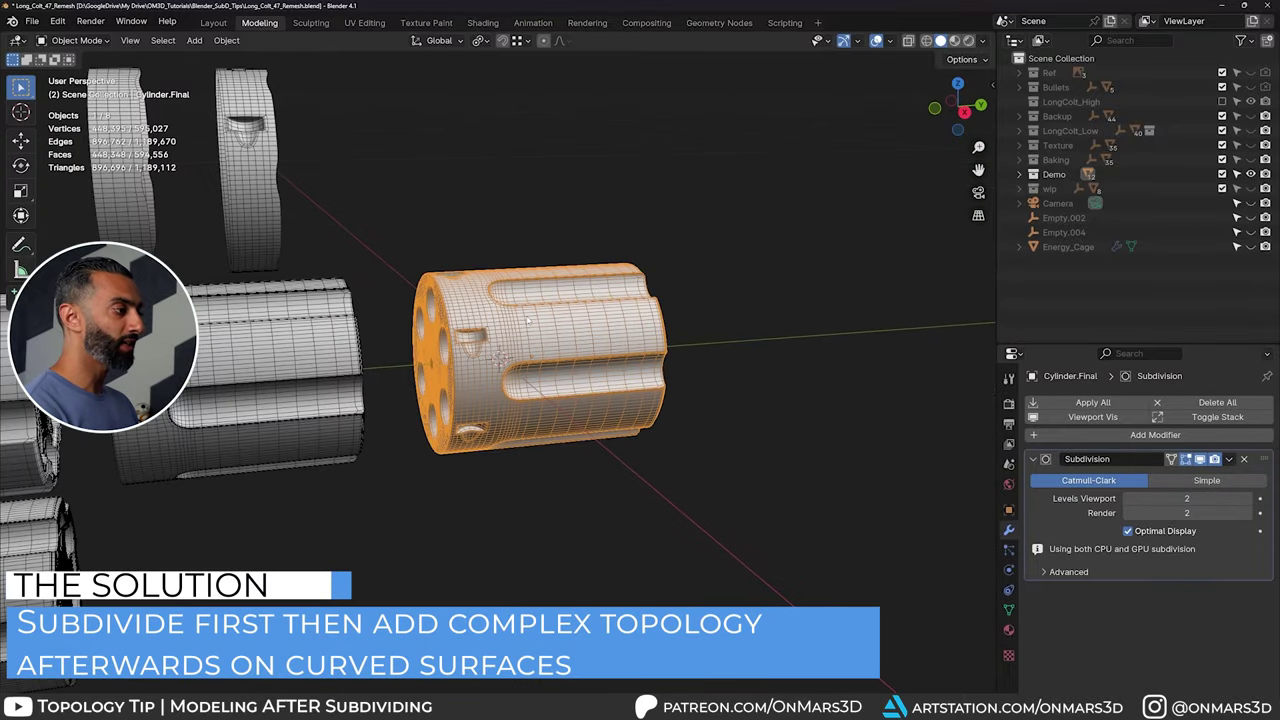
pyautogui.scroll(6, 526, 316)
pyautogui.keyDown('shift'); pyautogui.moveTo(525, 314); pyautogui.dragTo(587, 304, button='middle'); pyautogui.keyUp('shift')
pyautogui.scroll(1, 705, 379)
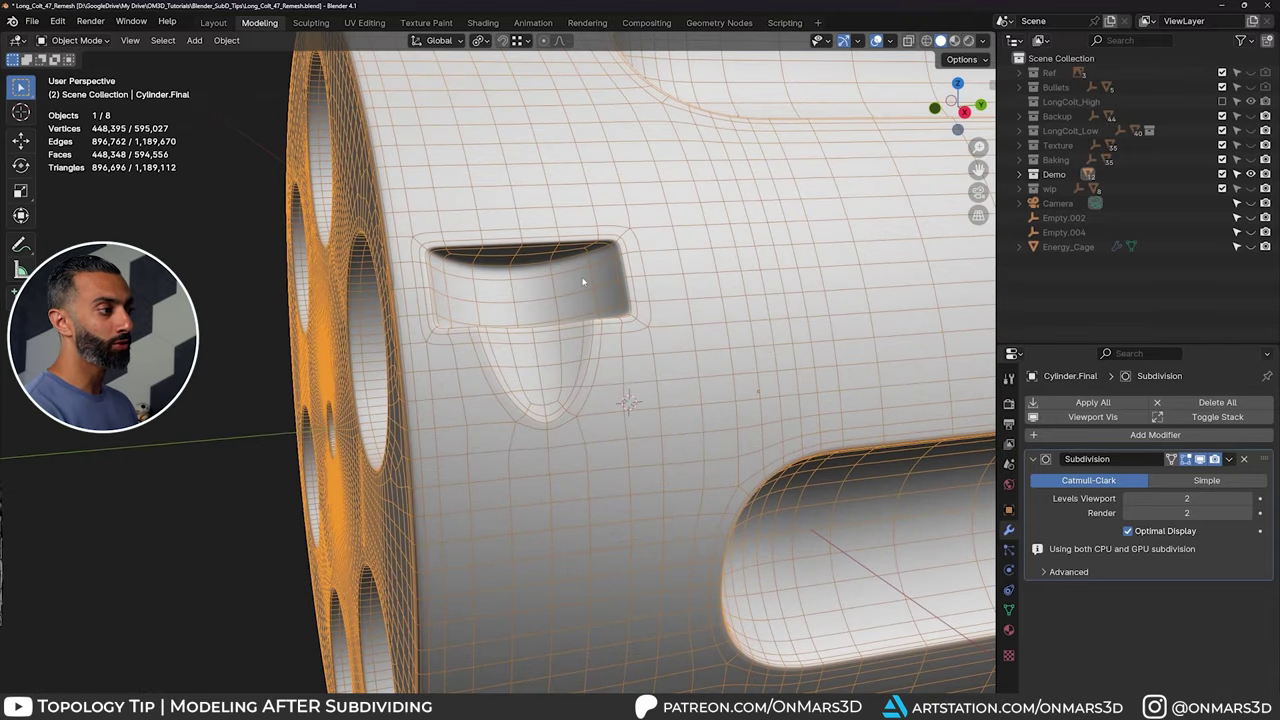
pyautogui.scroll(-2, 582, 282)
pyautogui.scroll(1, 540, 300)
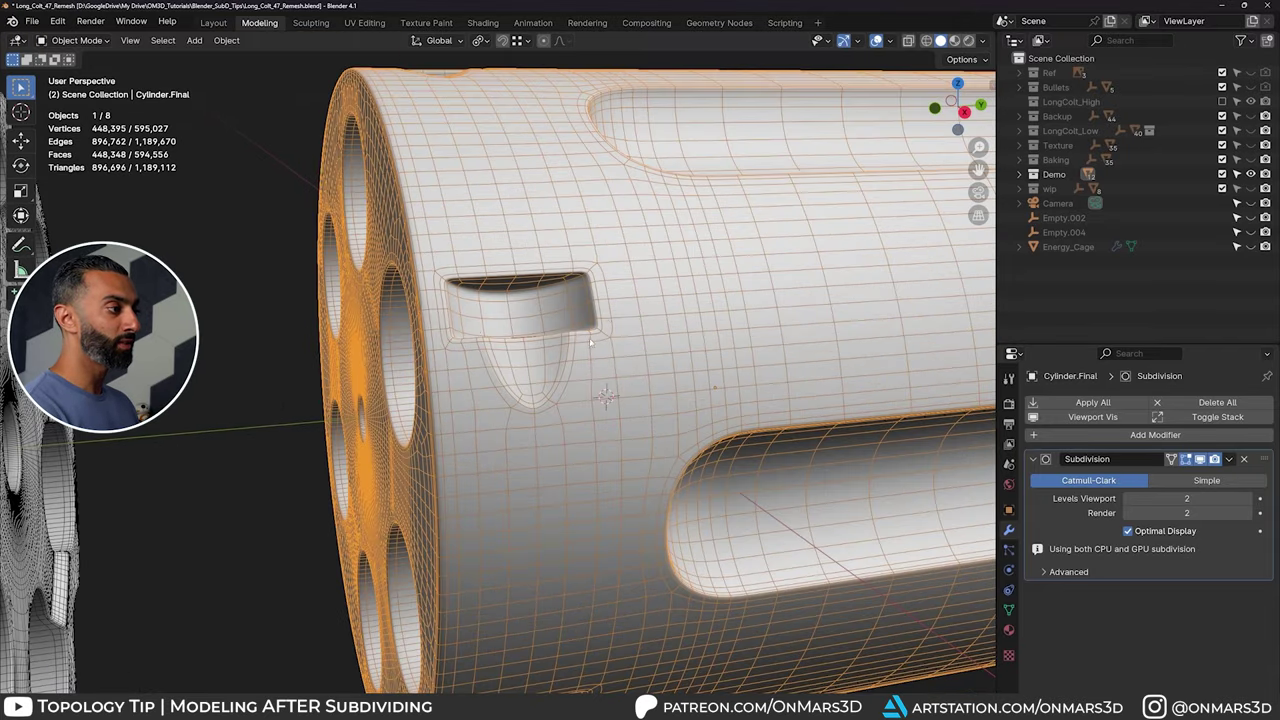
pyautogui.moveTo(590, 343); pyautogui.dragTo(581, 324, button='middle')
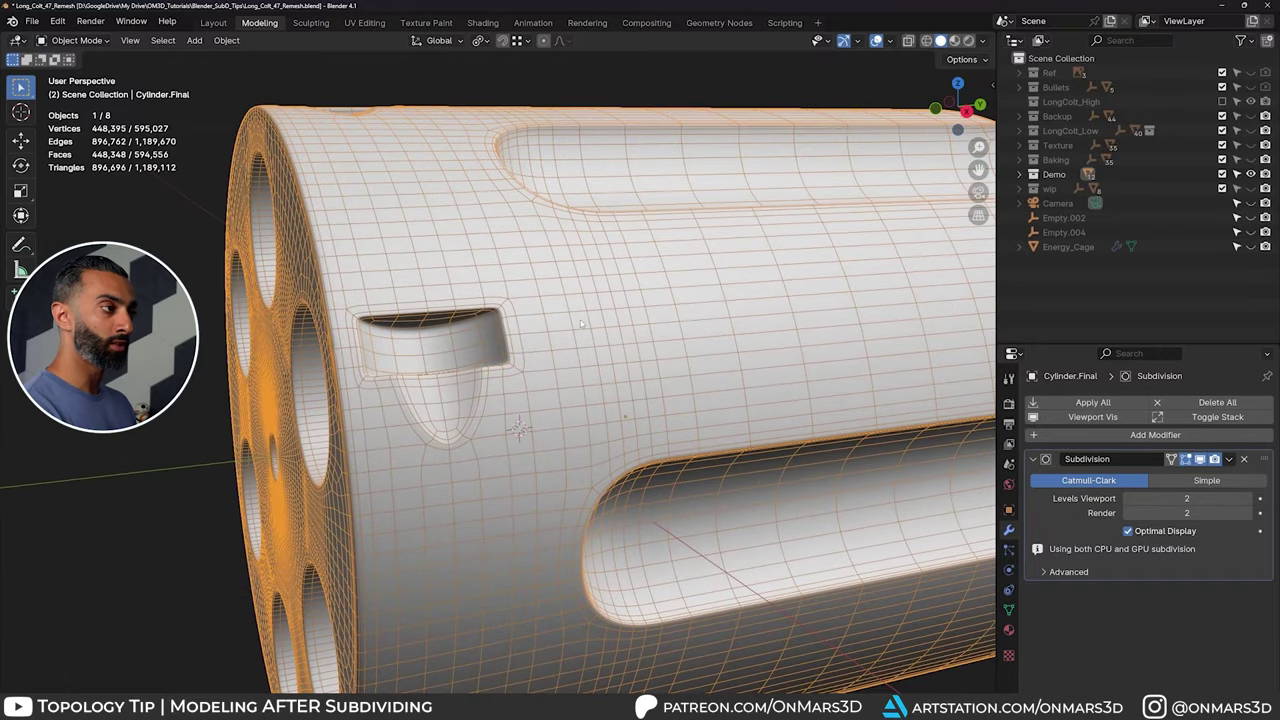
# Step: Switch the viewport to Material Preview shading and turn off the wireframe overlay
pyautogui.click(985, 41)
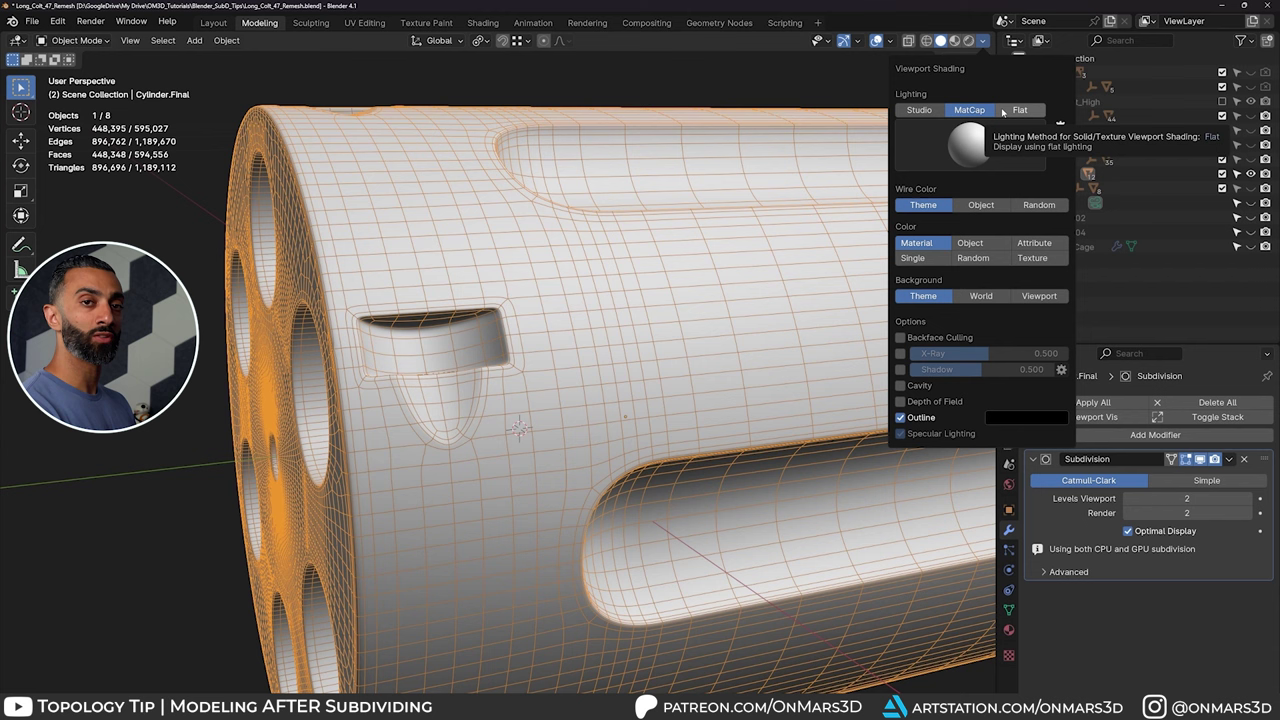
pyautogui.click(954, 40)
pyautogui.moveTo(652, 323); pyautogui.dragTo(664, 313, button='middle')
pyautogui.hotkey('shift', 'z')
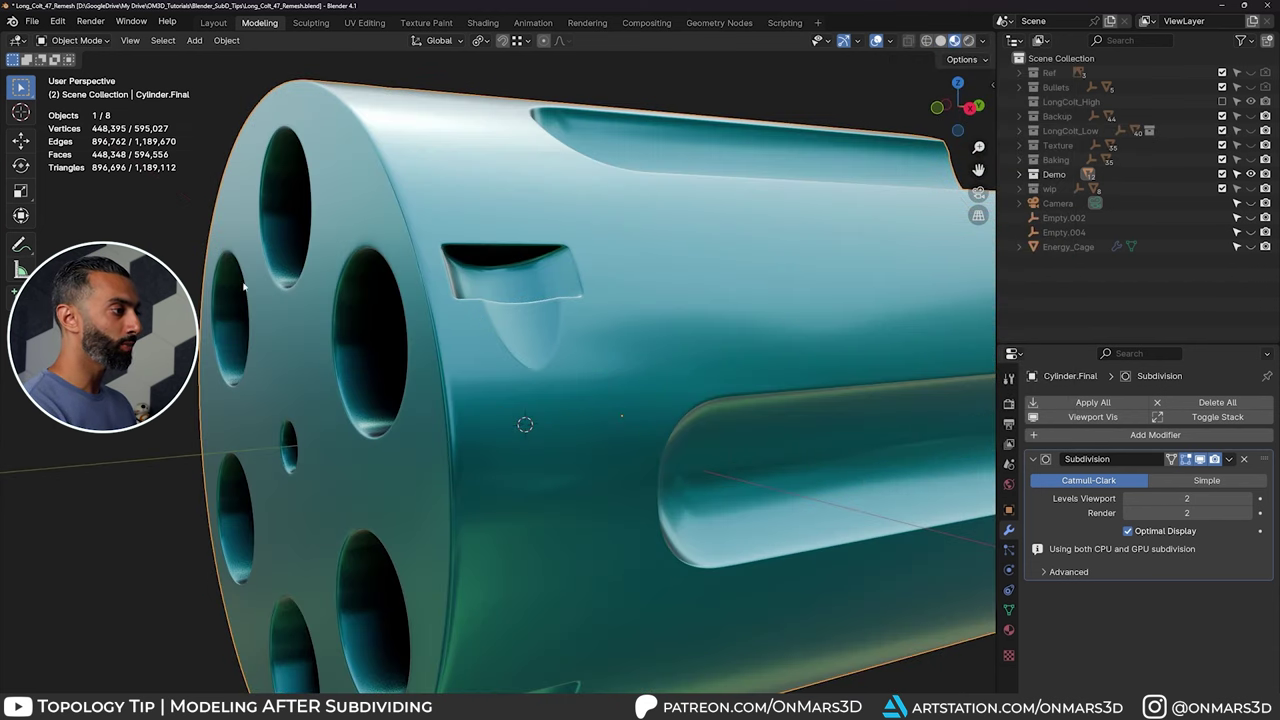
# Step: Deselect everything and compare the surface shading of the final teal cylinder with the neighbouring cylinders
pyautogui.hotkey('alt', 'a')
pyautogui.scroll(-2, 207, 360)
pyautogui.moveTo(207, 360)
pyautogui.mouseDown(button='middle')
pyautogui.moveTo(155, 353)
pyautogui.moveTo(212, 356)
pyautogui.mouseUp(button='middle')
pyautogui.scroll(3, 246, 357)
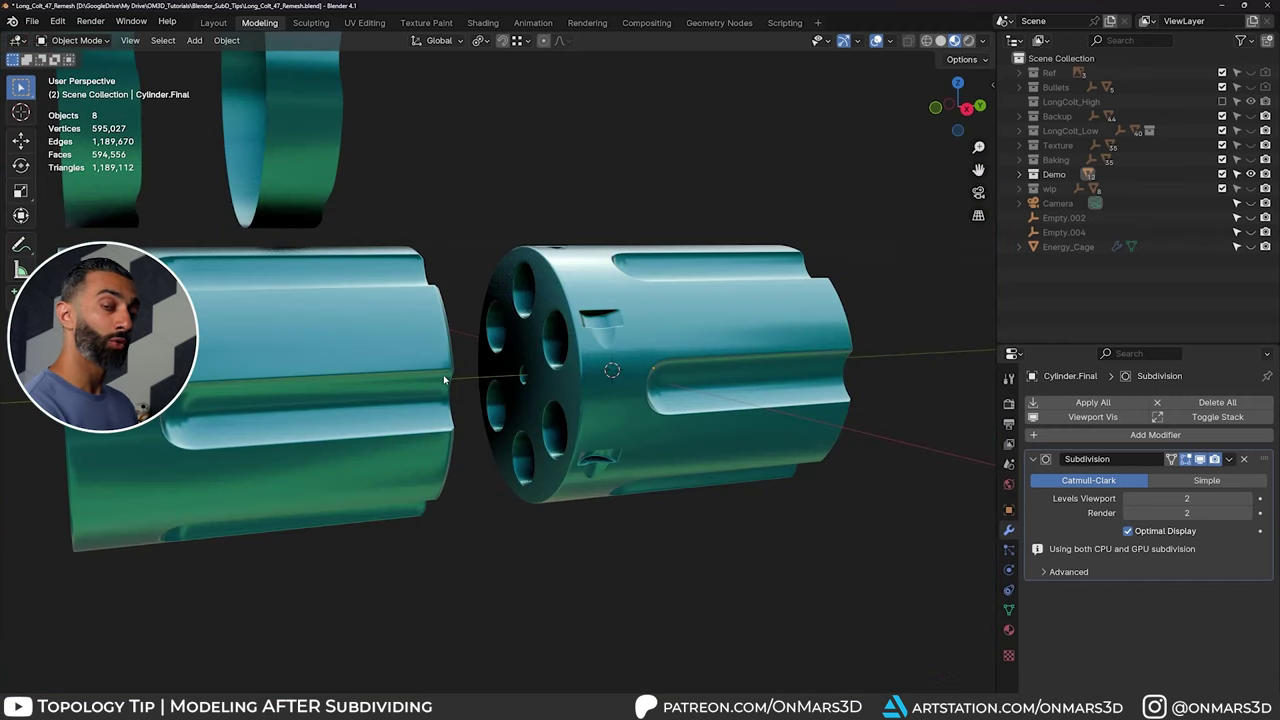
pyautogui.scroll(-2, 445, 378)
pyautogui.scroll(-3, 444, 378)
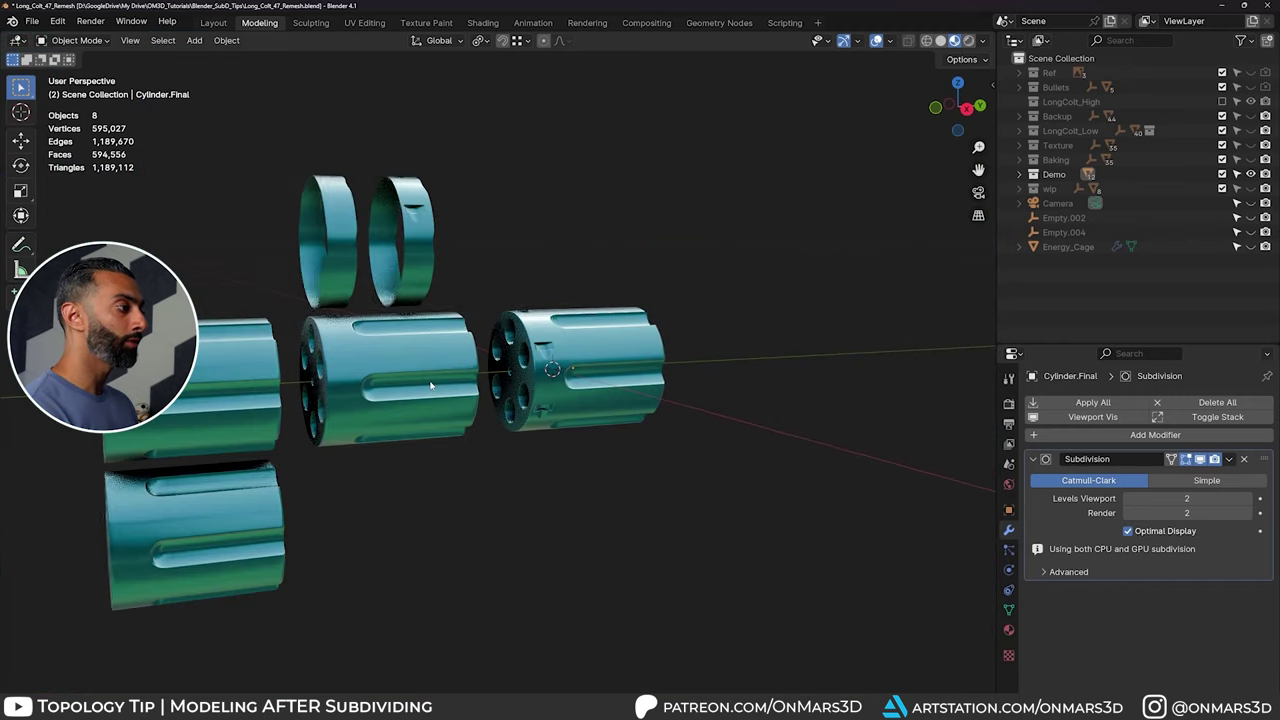
pyautogui.keyDown('shift'); pyautogui.moveTo(431, 386); pyautogui.dragTo(606, 369, button='middle'); pyautogui.keyUp('shift')
pyautogui.scroll(3, 606, 369)
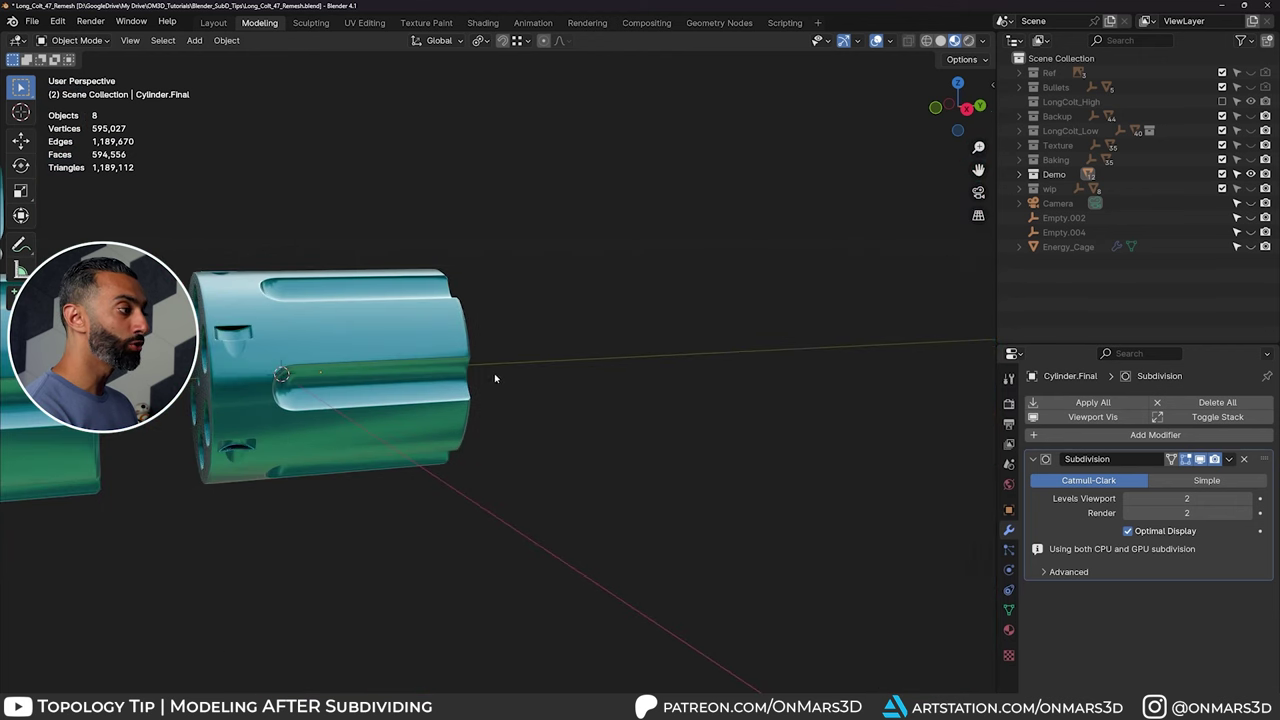
pyautogui.scroll(-2, 494, 373)
pyautogui.scroll(3, 415, 362)
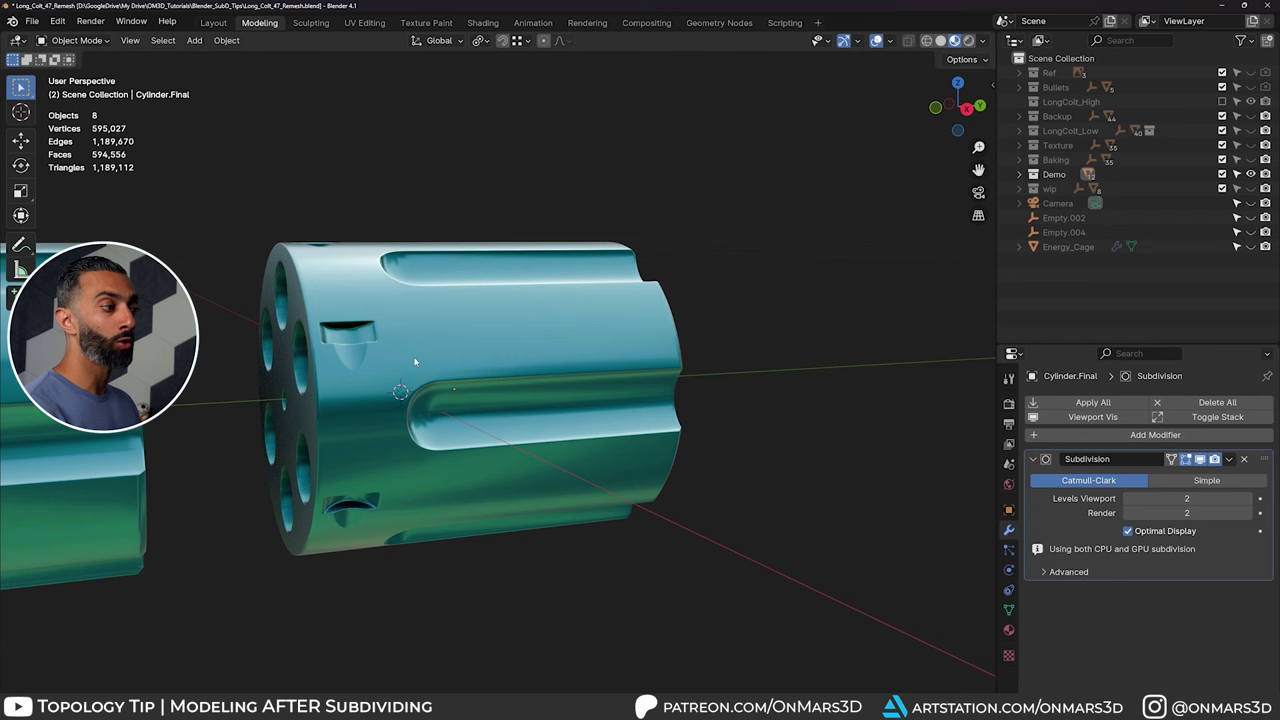
pyautogui.scroll(-1, 409, 362)
pyautogui.keyDown('shift'); pyautogui.moveTo(409, 362); pyautogui.dragTo(494, 354, button='middle'); pyautogui.keyUp('shift')
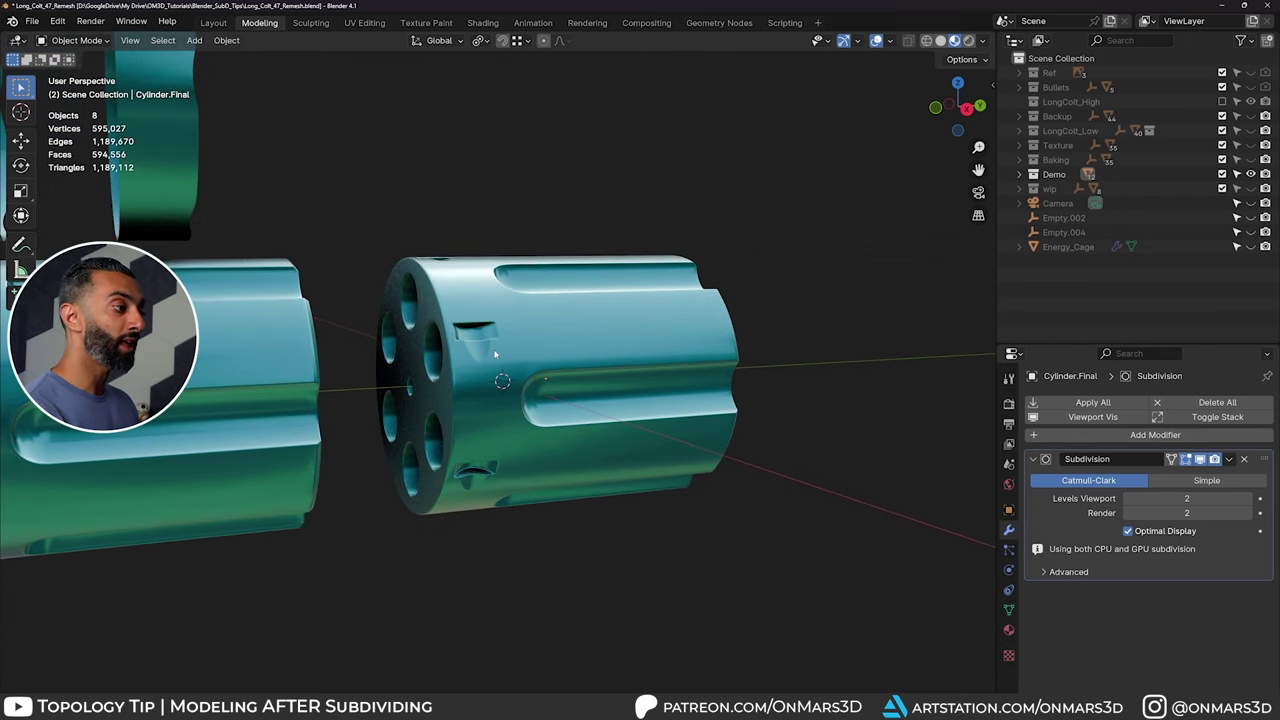
# Step: Turn on the wireframe overlay and select the first teal cylinder in the upper row
pyautogui.hotkey('shift', 'z')
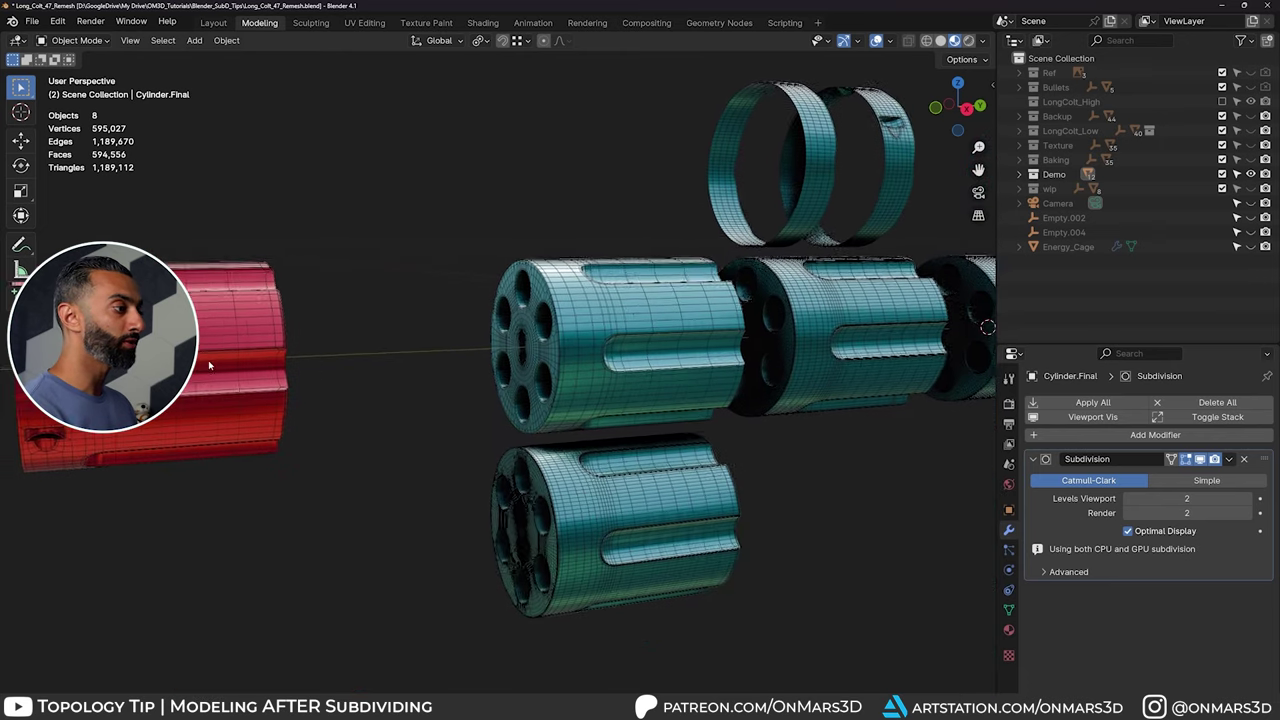
pyautogui.click(547, 346)
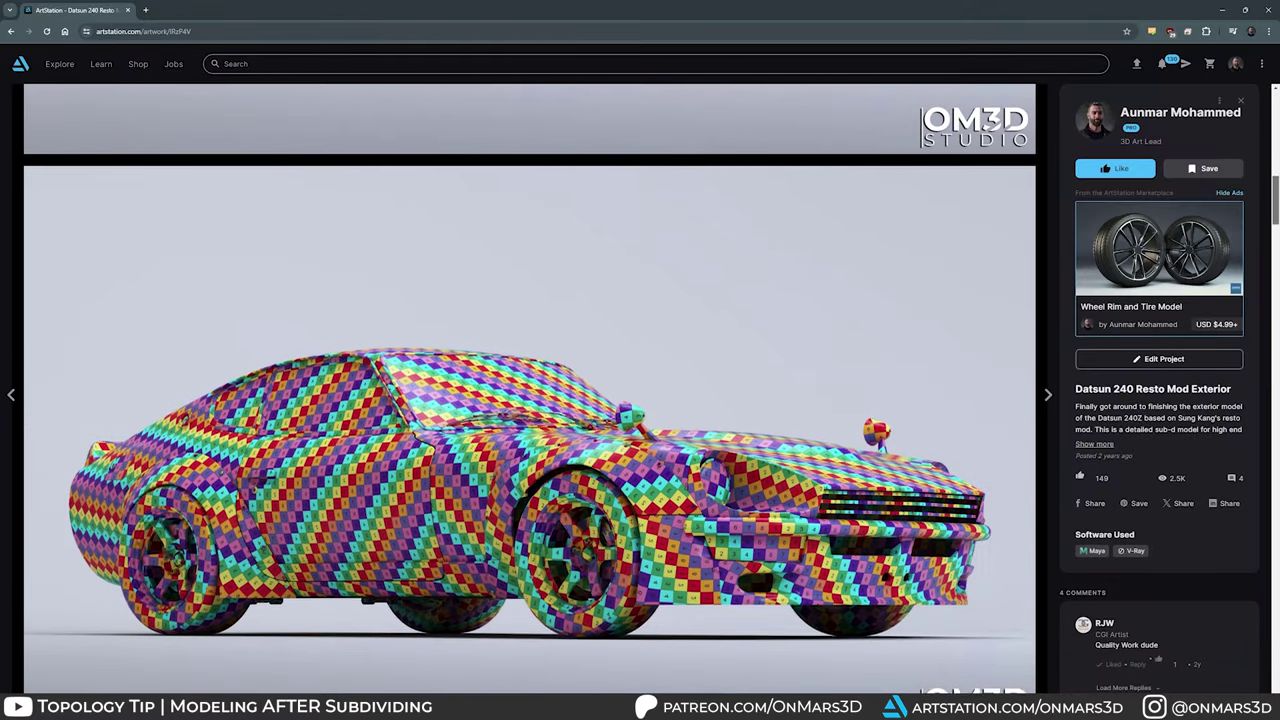
# Step: Switch to ArtStation and look through the Datsun 240 exterior, Datsun 240z interior and Mandalorian Helmet projects
pyautogui.scroll(-15, 530, 390)
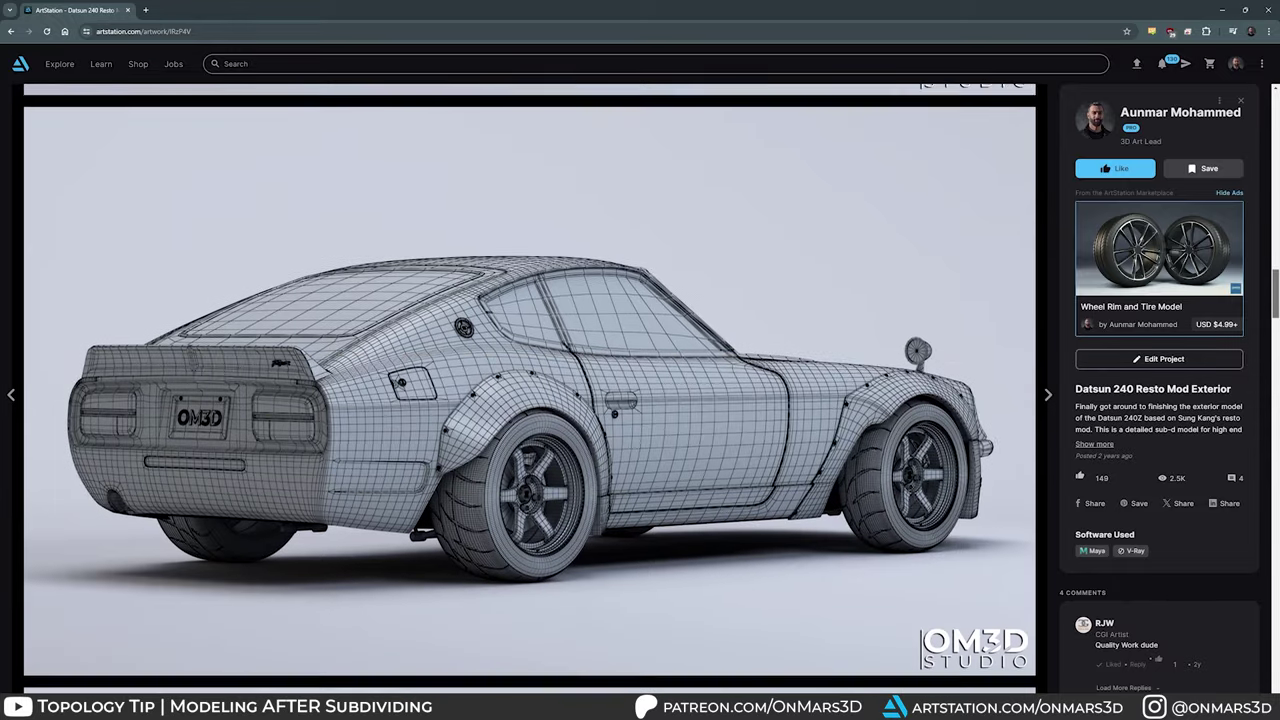
pyautogui.scroll(-5, 530, 390)
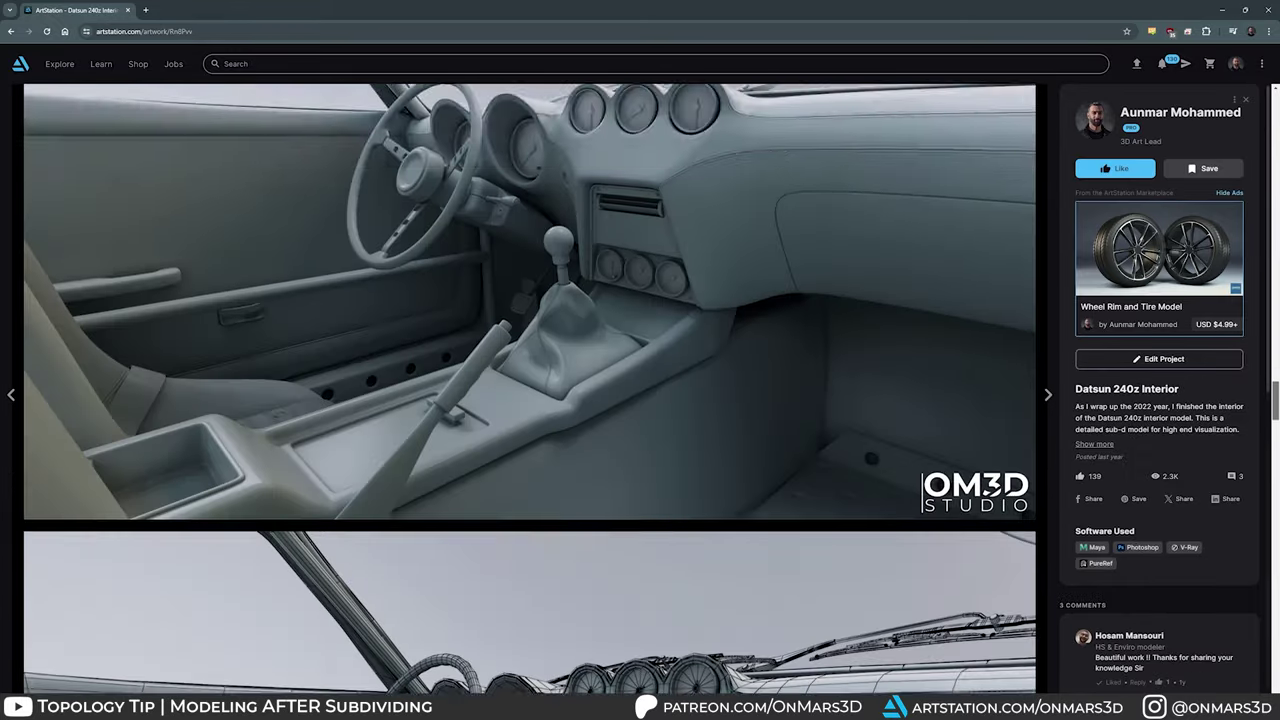
pyautogui.scroll(-8, 530, 390)
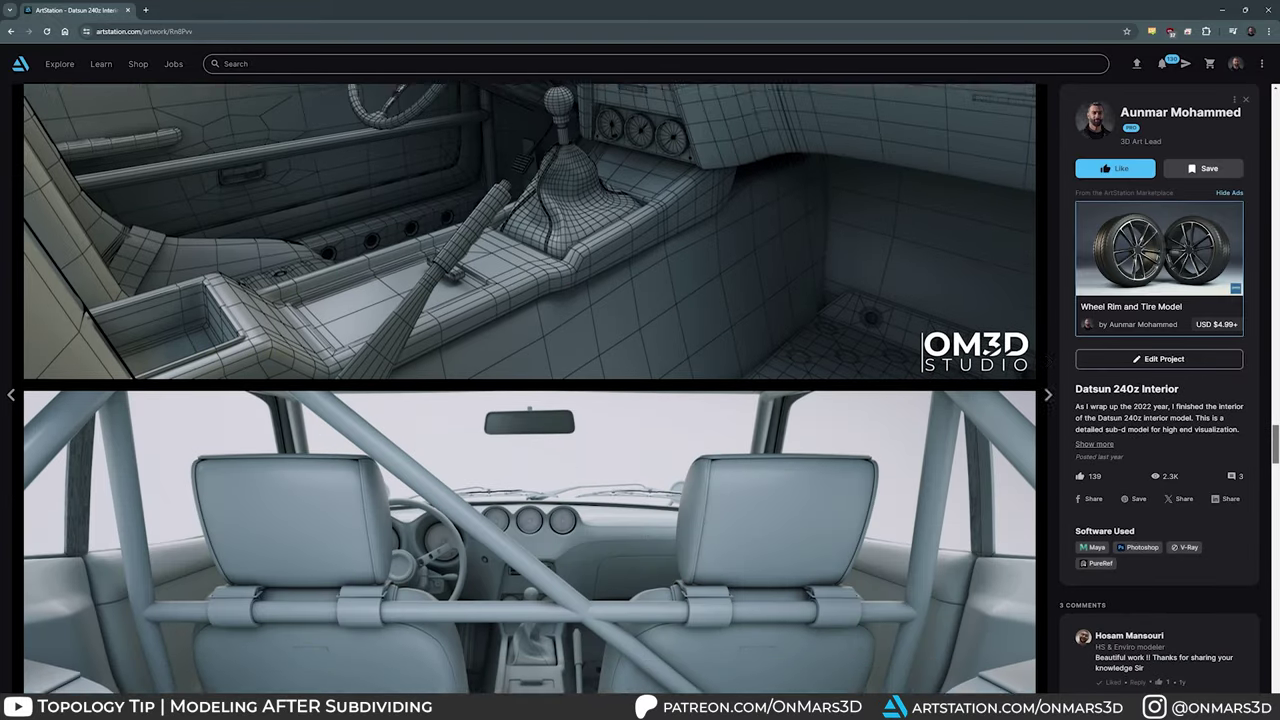
pyautogui.scroll(-10, 530, 390)
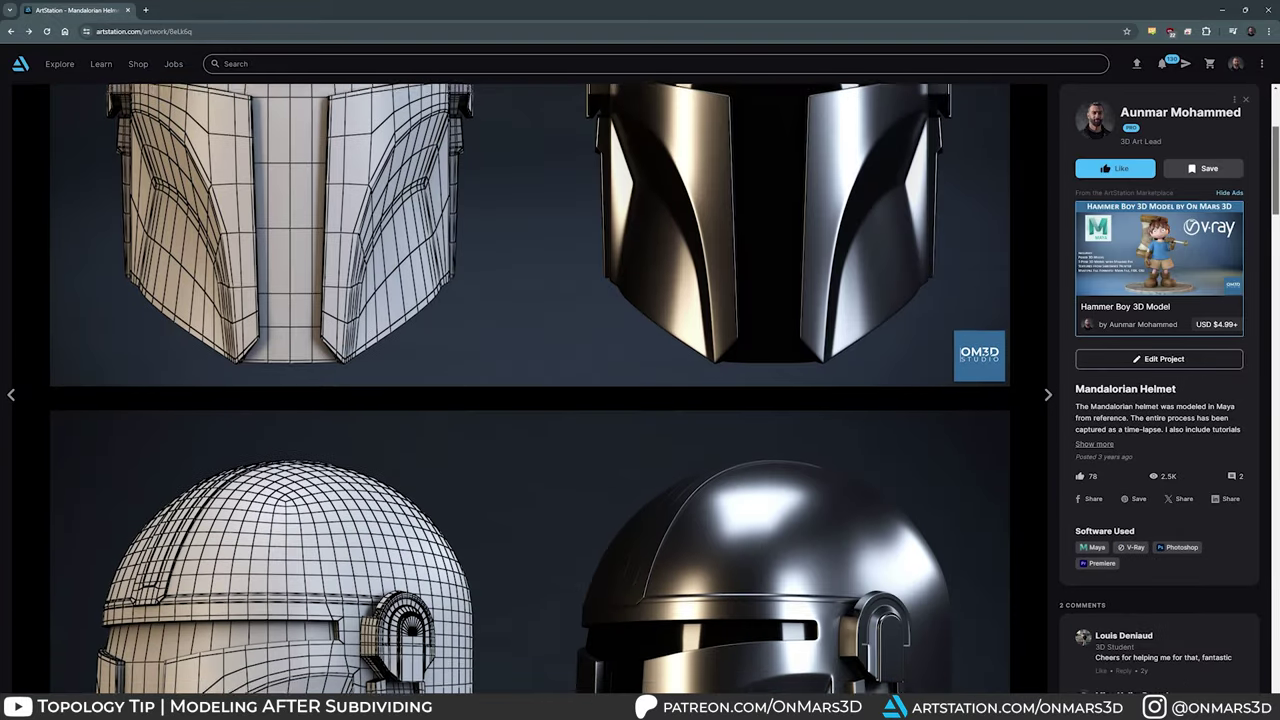
pyautogui.scroll(-15, 530, 390)
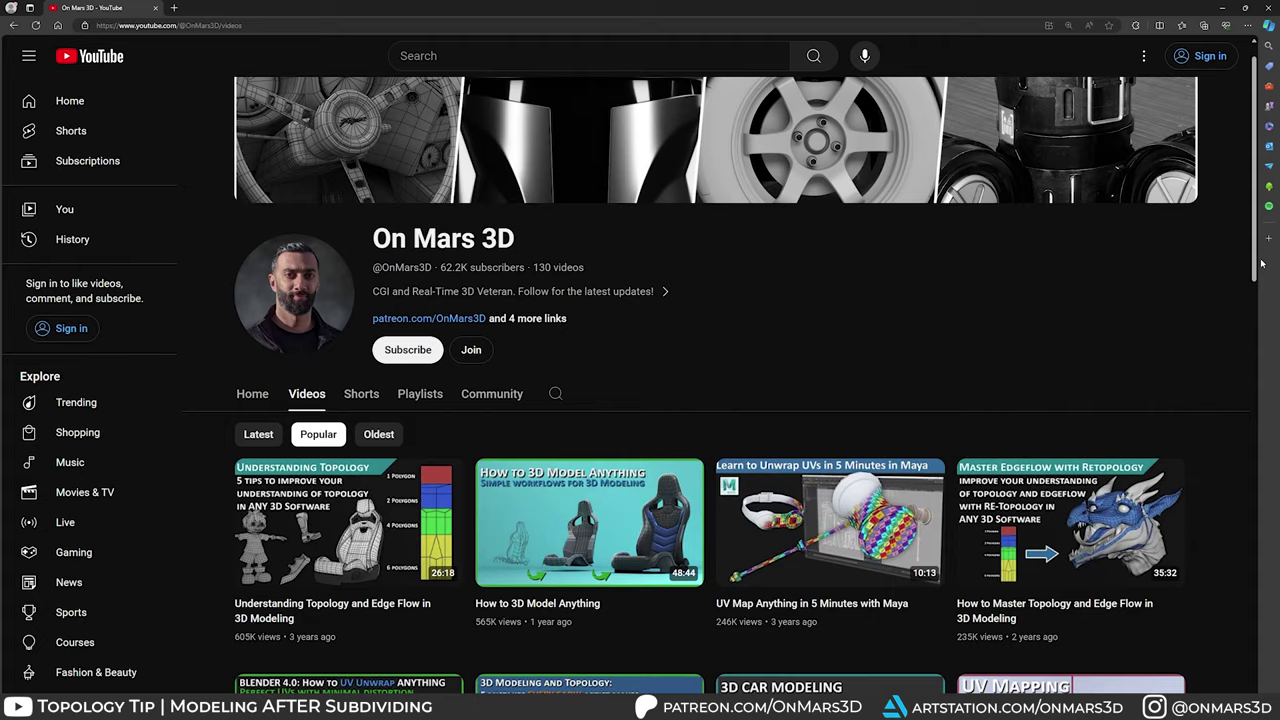
# Step: Switch to YouTube and browse the popular videos of the On Mars 3D channel
pyautogui.scroll(-2, 1272, 313)
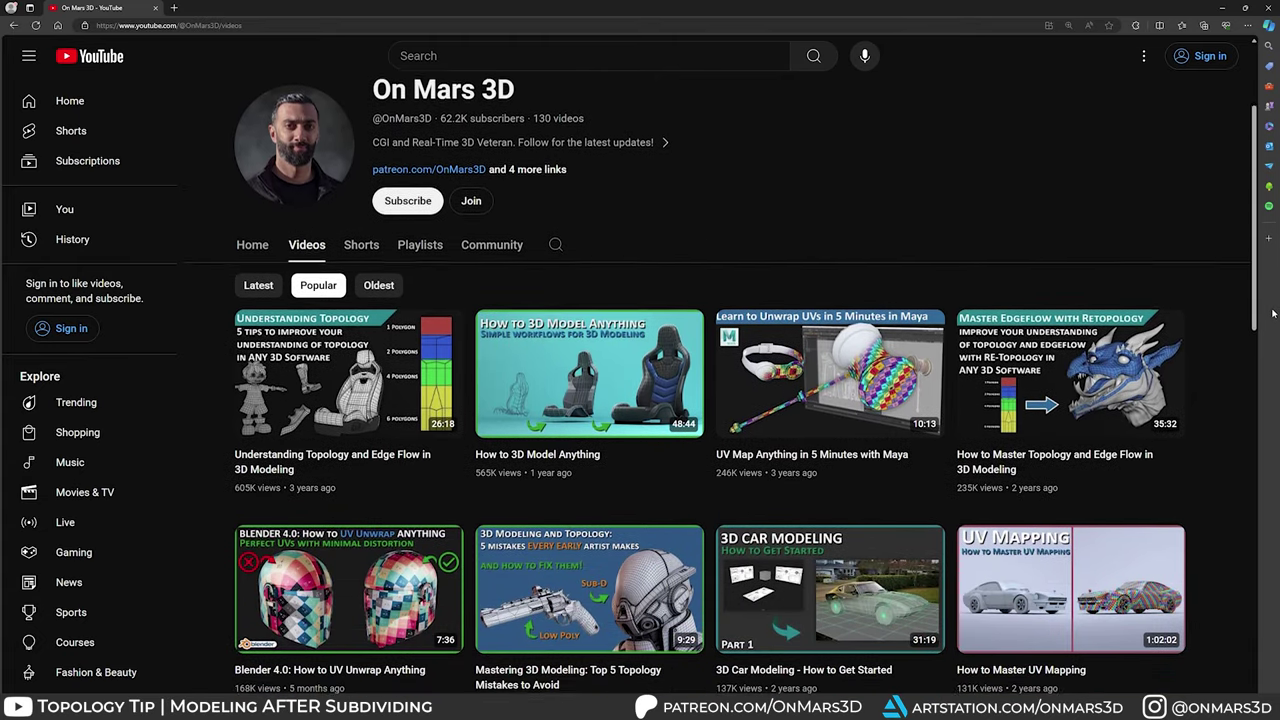
pyautogui.moveTo(1272, 313); pyautogui.dragTo(1277, 526)
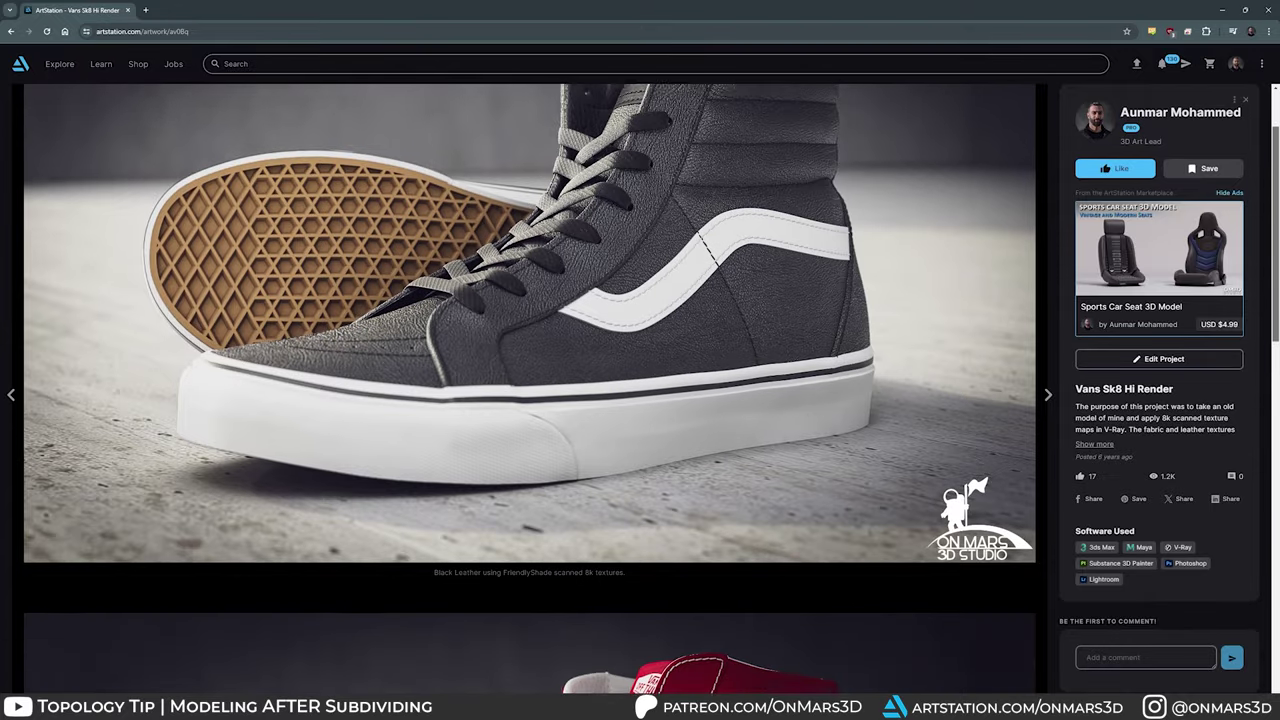
# Step: Return to ArtStation and look through the Vans Sk8 Hi Render and Cyberpunk 2077 Grenade Fan Art projects
pyautogui.scroll(-5, 530, 390)
pyautogui.scroll(-5, 530, 390)
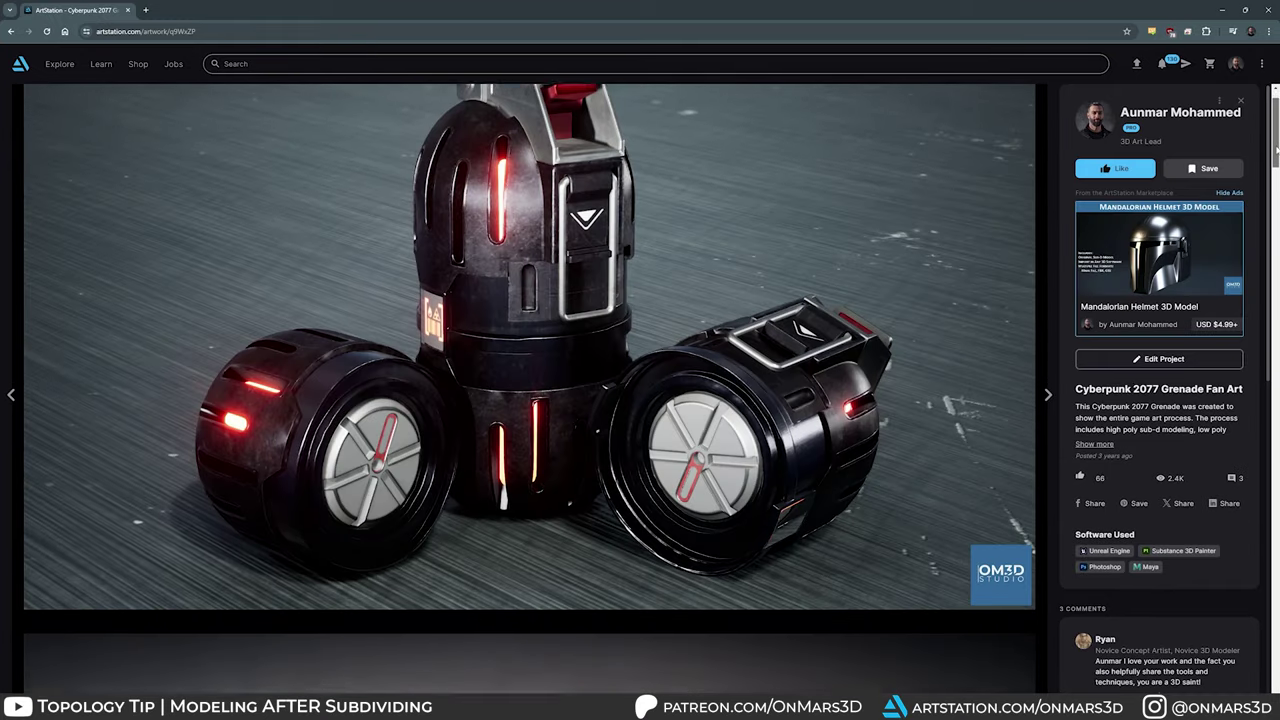
pyautogui.scroll(-5, 530, 390)
pyautogui.scroll(-7, 530, 390)
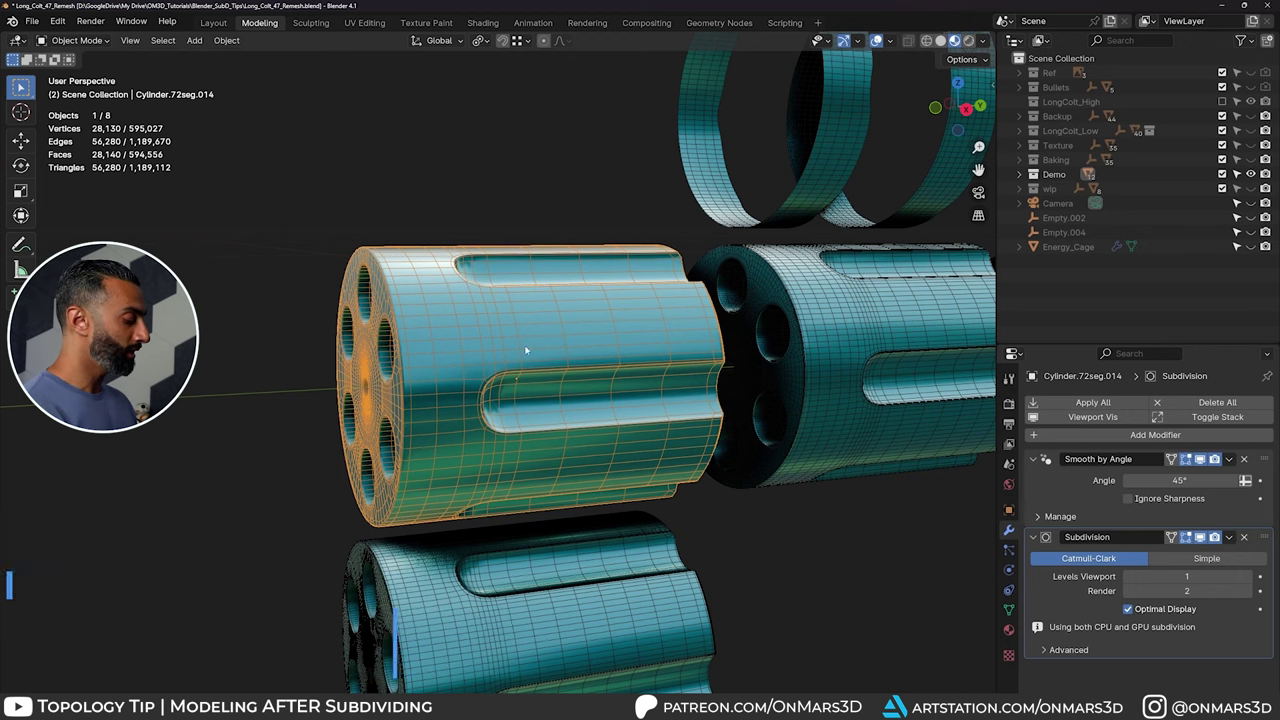
# Step: Switch back to Blender, isolate the selected teal cylinder in local view and turn off the wireframe overlay
pyautogui.moveTo(488, 372); pyautogui.dragTo(413, 372, button='middle')
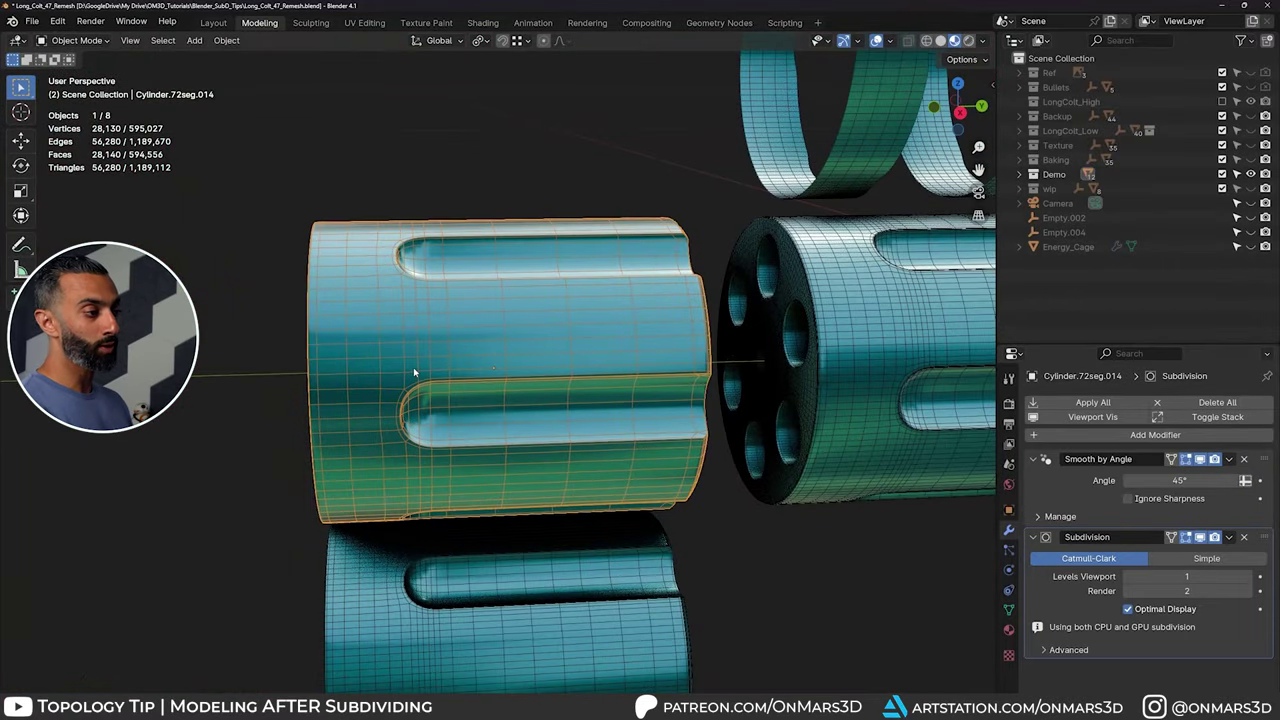
pyautogui.moveTo(537, 380); pyautogui.dragTo(508, 330, button='middle')
pyautogui.press('KP_Divide')
pyautogui.click(786, 282)
pyautogui.hotkey('shift', 'w')
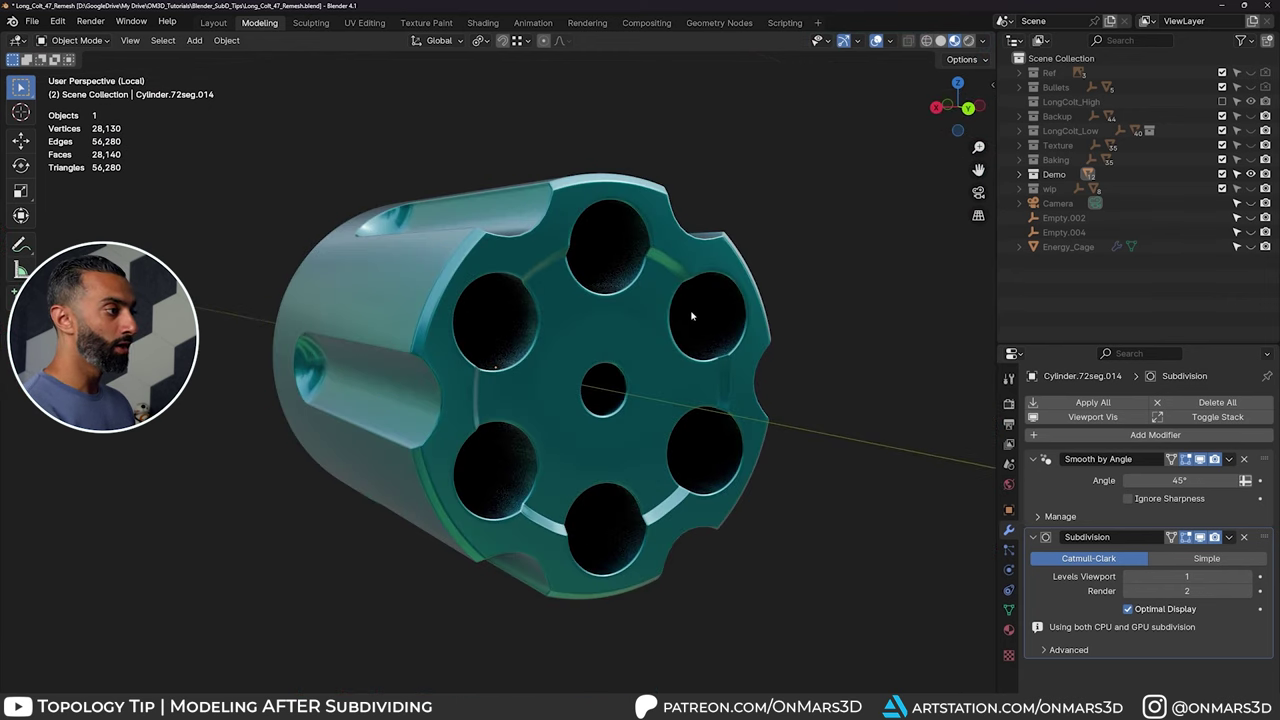
# Step: Examine the isolated cylinder's shading from the chamber side and return to the full scene
pyautogui.moveTo(691, 316); pyautogui.dragTo(681, 340, button='middle')
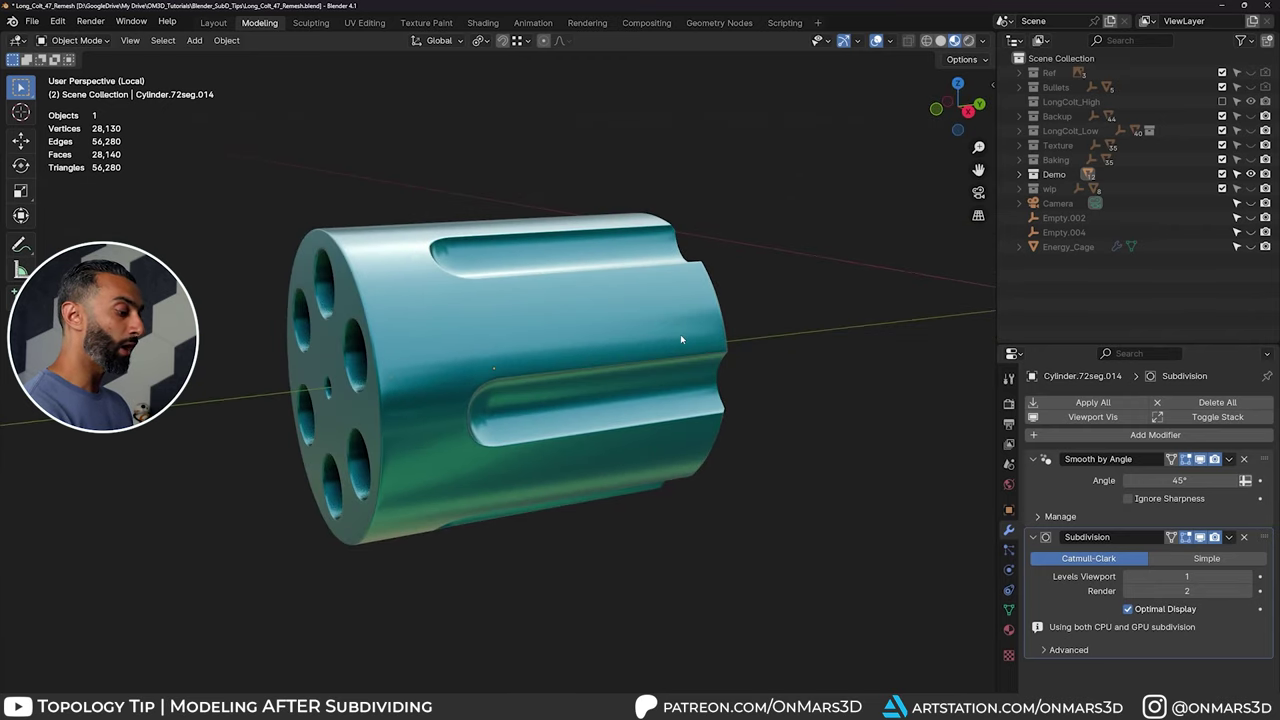
pyautogui.press('KP_Divide')
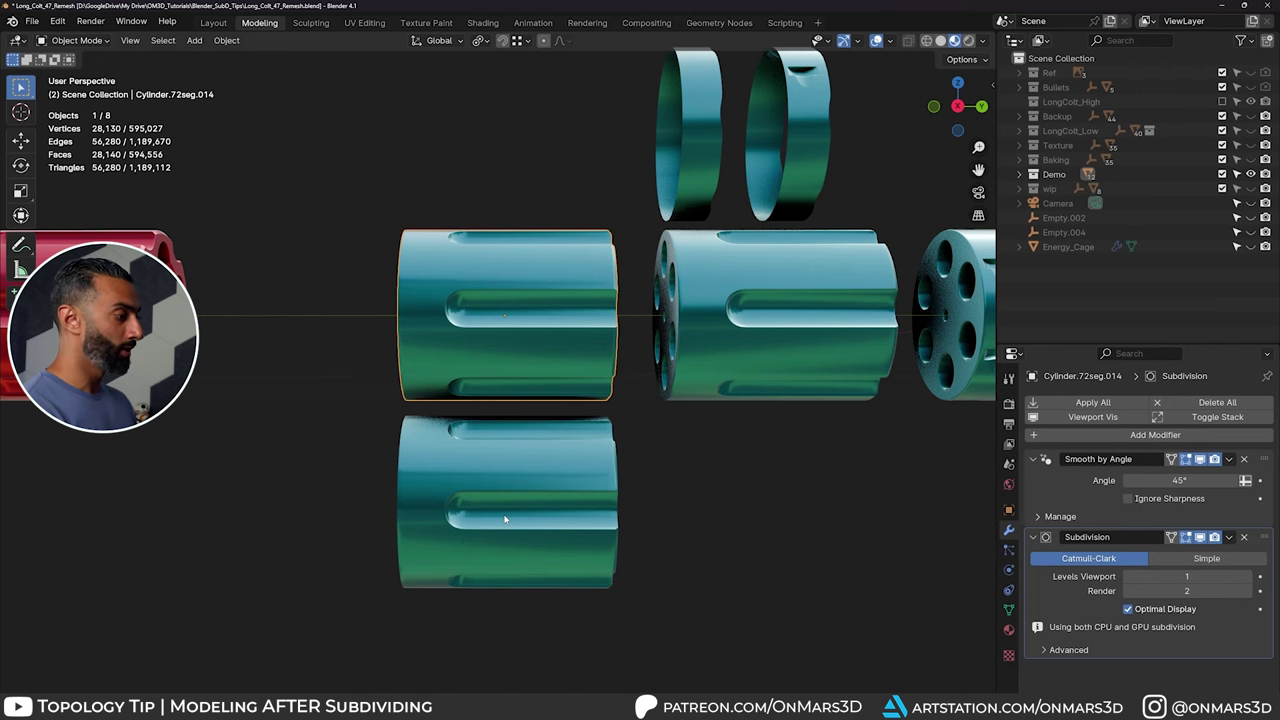
# Step: Turn on the wireframe overlay and select the lower teal cylinder that has no modifiers
pyautogui.hotkey('shift', 'w')
pyautogui.keyDown('shift'); pyautogui.moveTo(502, 393); pyautogui.dragTo(542, 344, button='middle'); pyautogui.keyUp('shift')
pyautogui.scroll(2, 542, 344)
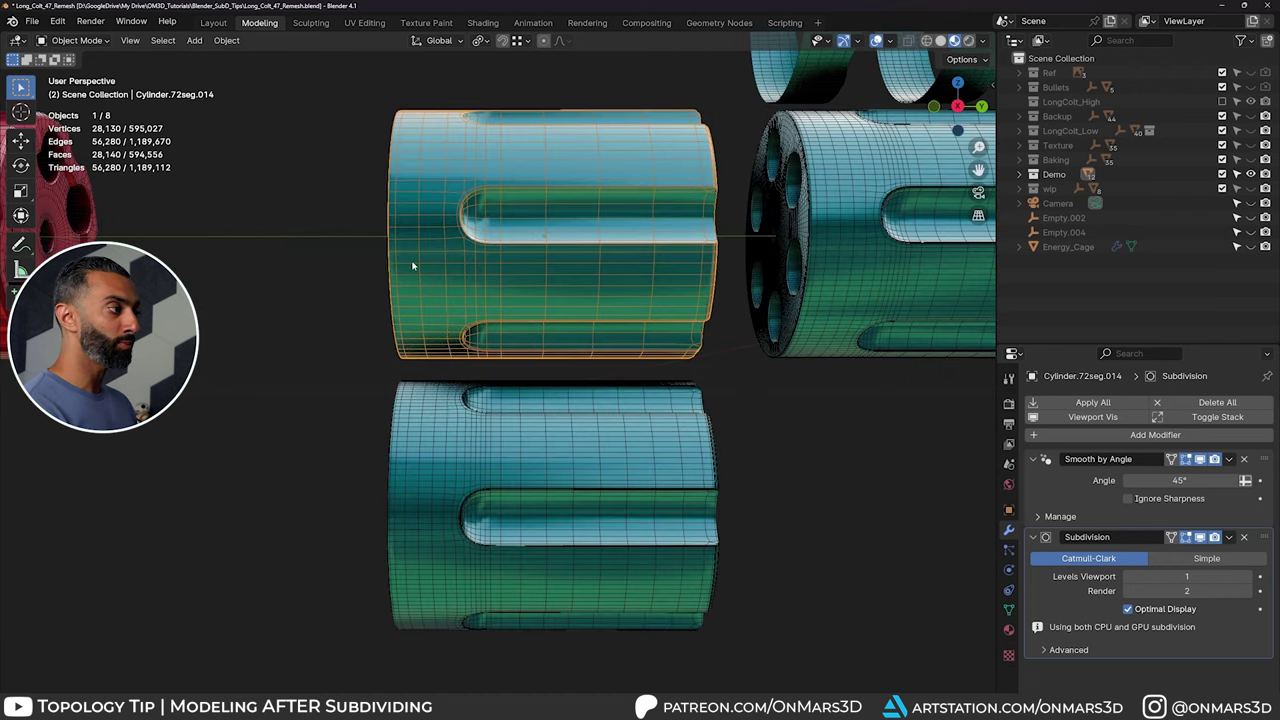
pyautogui.keyDown('shift'); pyautogui.moveTo(560, 408); pyautogui.dragTo(571, 329, button='middle'); pyautogui.keyUp('shift')
pyautogui.scroll(1, 571, 329)
pyautogui.click(571, 329)
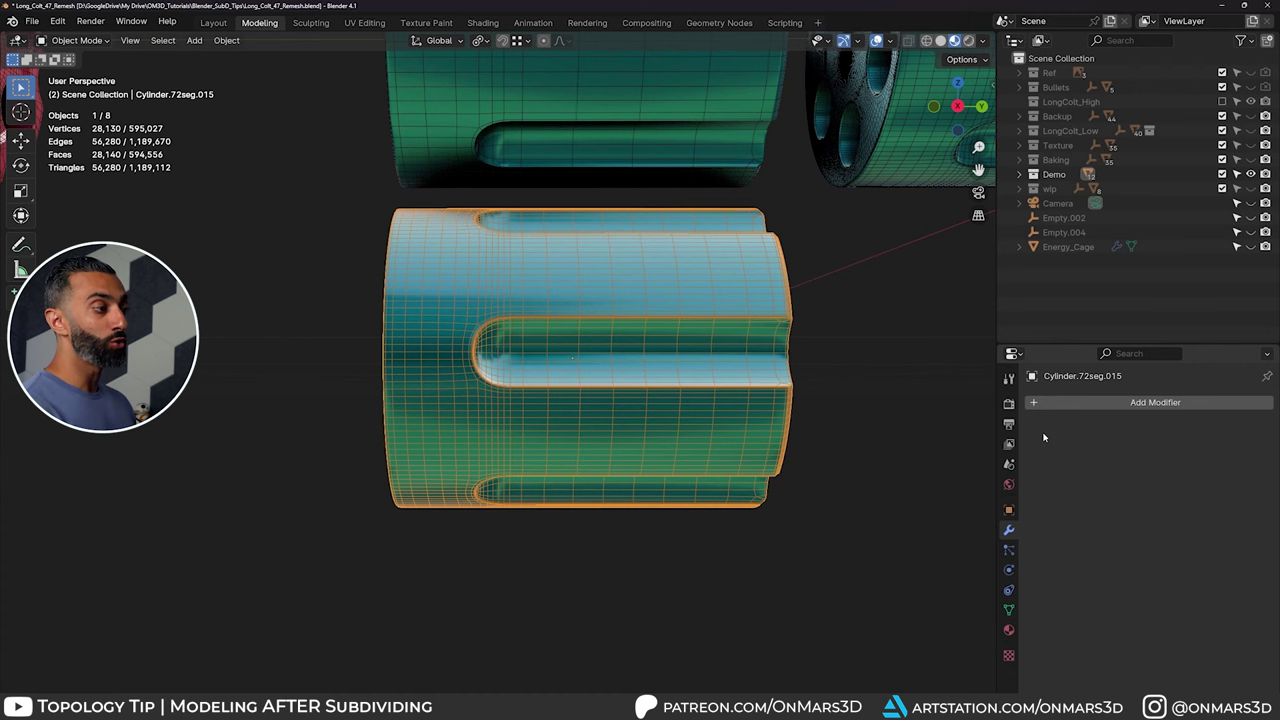
# Step: Select the middle cylinder and compare its wireframe with the neighbouring cylinders and the two separate rings above it
pyautogui.keyDown('shift'); pyautogui.moveTo(694, 288); pyautogui.dragTo(673, 474, button='middle'); pyautogui.keyUp('shift')
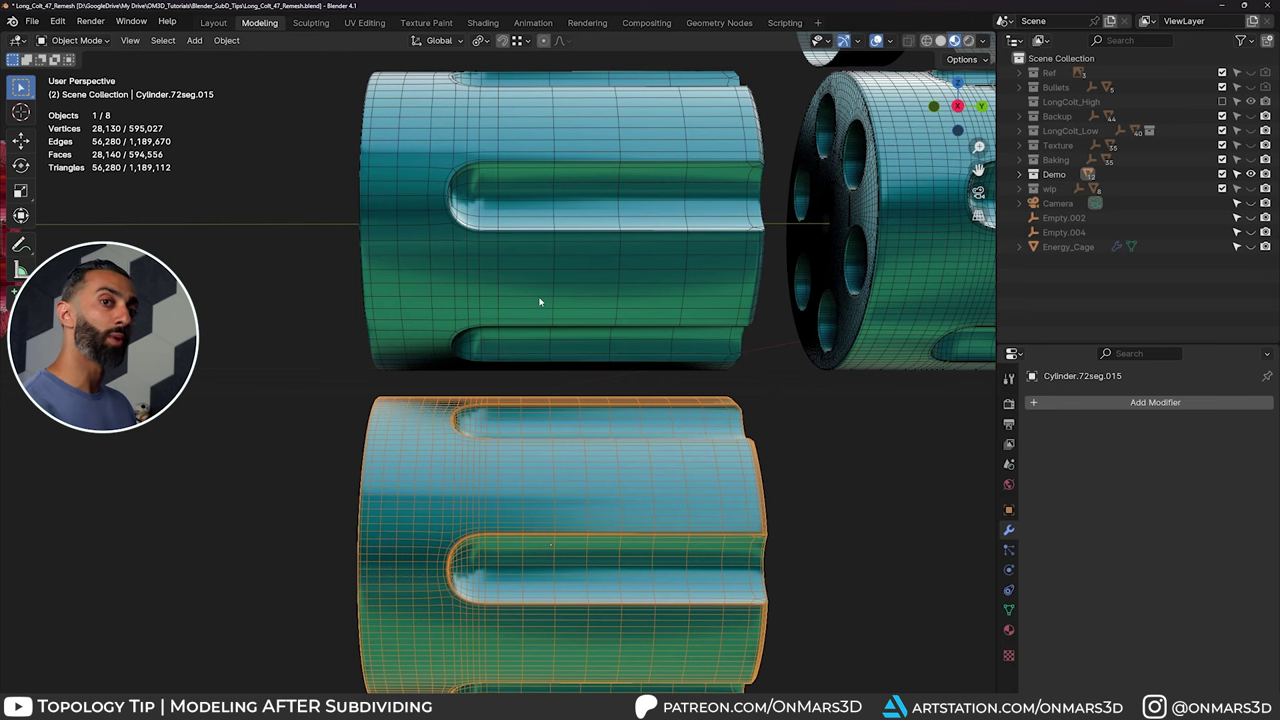
pyautogui.scroll(-4, 540, 301)
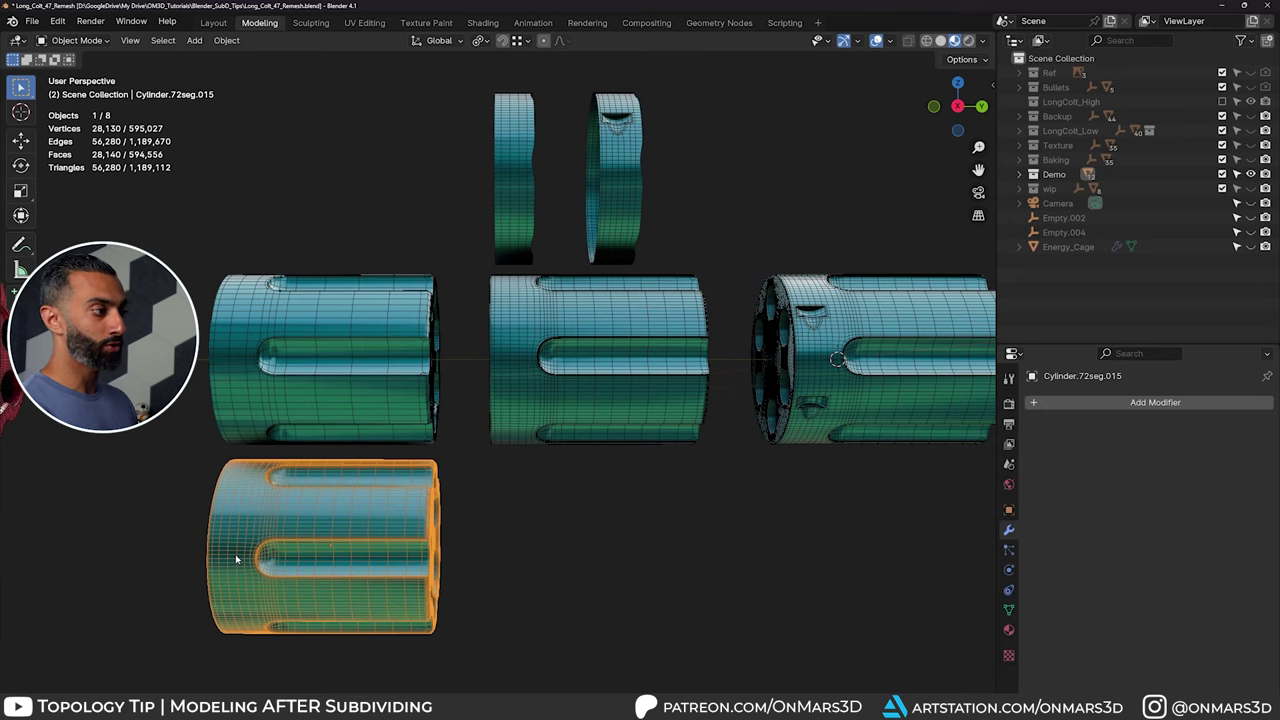
pyautogui.scroll(3, 489, 403)
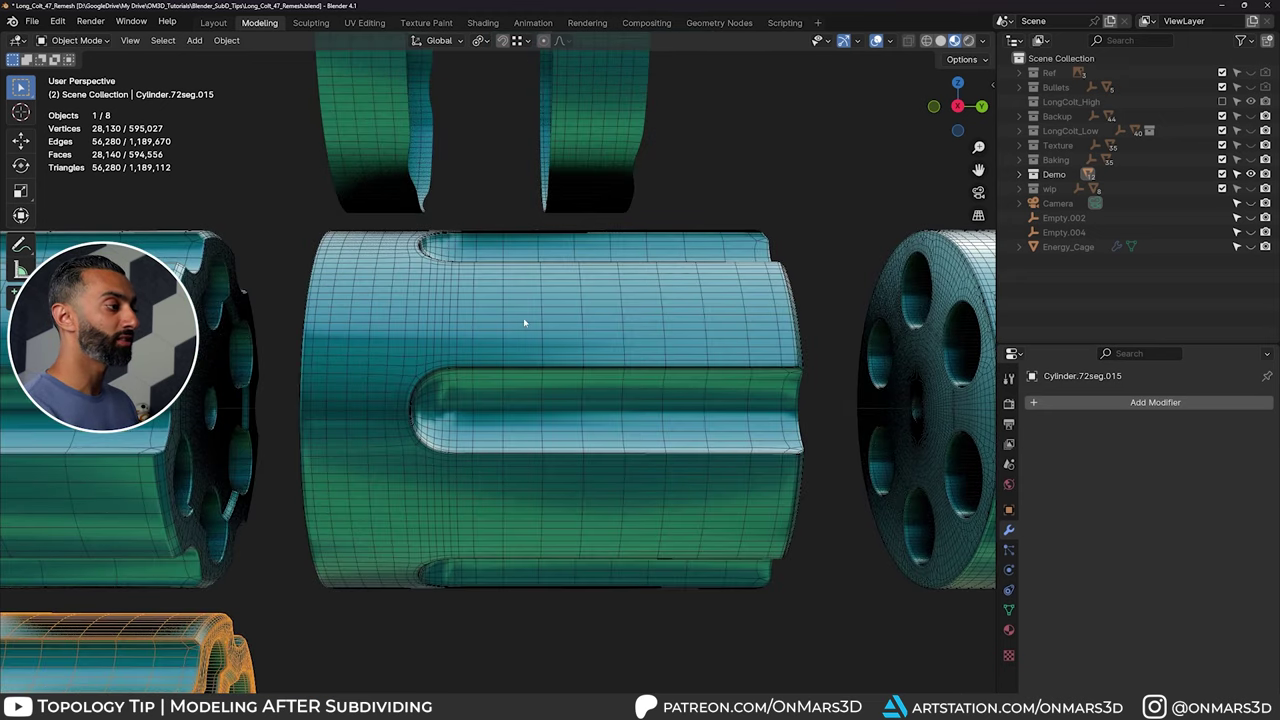
pyautogui.click(484, 321)
pyautogui.scroll(-1, 484, 321)
pyautogui.keyDown('shift'); pyautogui.moveTo(464, 230); pyautogui.dragTo(494, 393, button='middle'); pyautogui.keyUp('shift')
pyautogui.scroll(1, 494, 393)
pyautogui.keyDown('shift'); pyautogui.moveTo(484, 596); pyautogui.dragTo(523, 471, button='middle'); pyautogui.keyUp('shift')
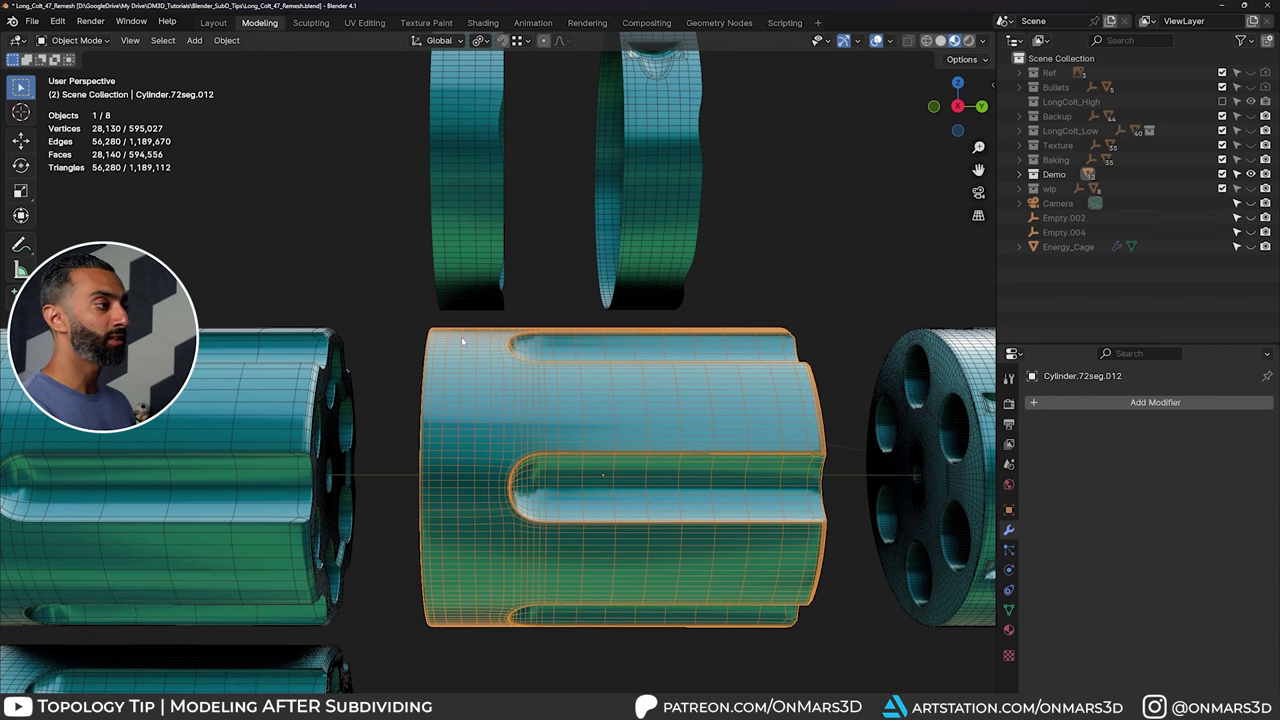
pyautogui.keyDown('shift'); pyautogui.moveTo(500, 270); pyautogui.dragTo(549, 420, button='middle'); pyautogui.keyUp('shift')
pyautogui.scroll(2, 549, 406)
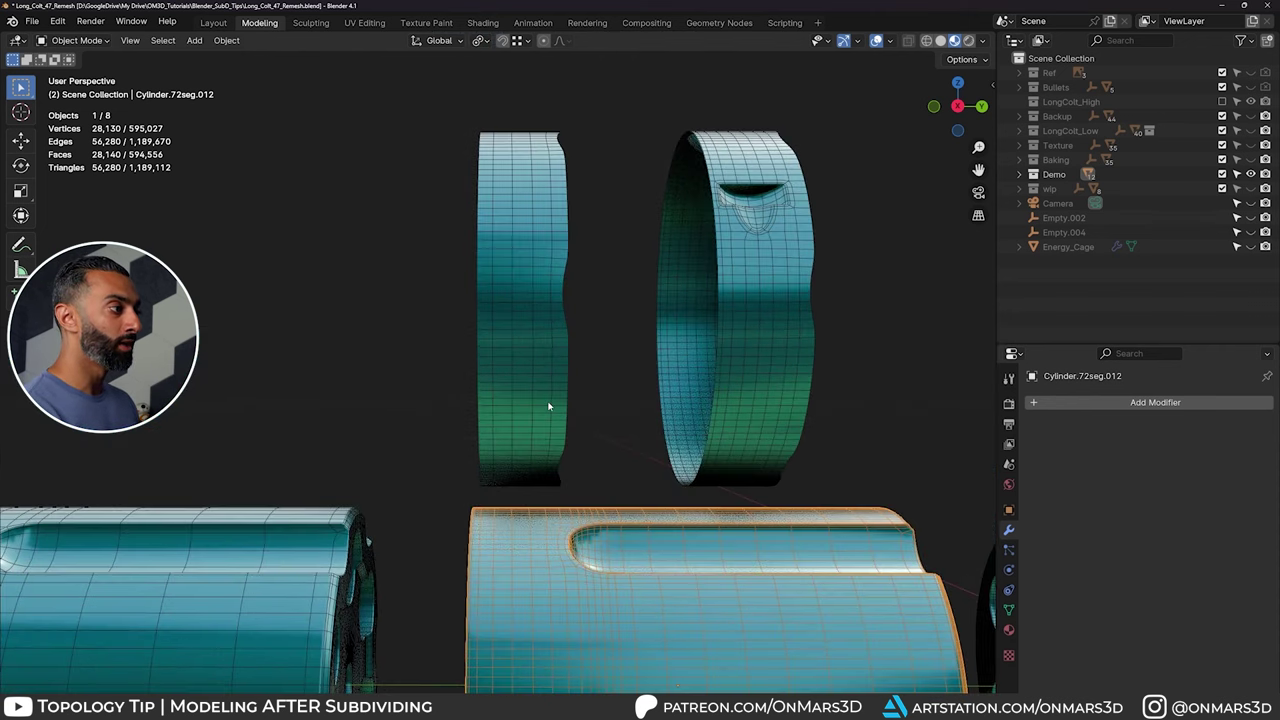
pyautogui.keyDown('shift'); pyautogui.moveTo(566, 333); pyautogui.dragTo(539, 372, button='middle'); pyautogui.keyUp('shift')
pyautogui.click(519, 280)
pyautogui.click(509, 640)
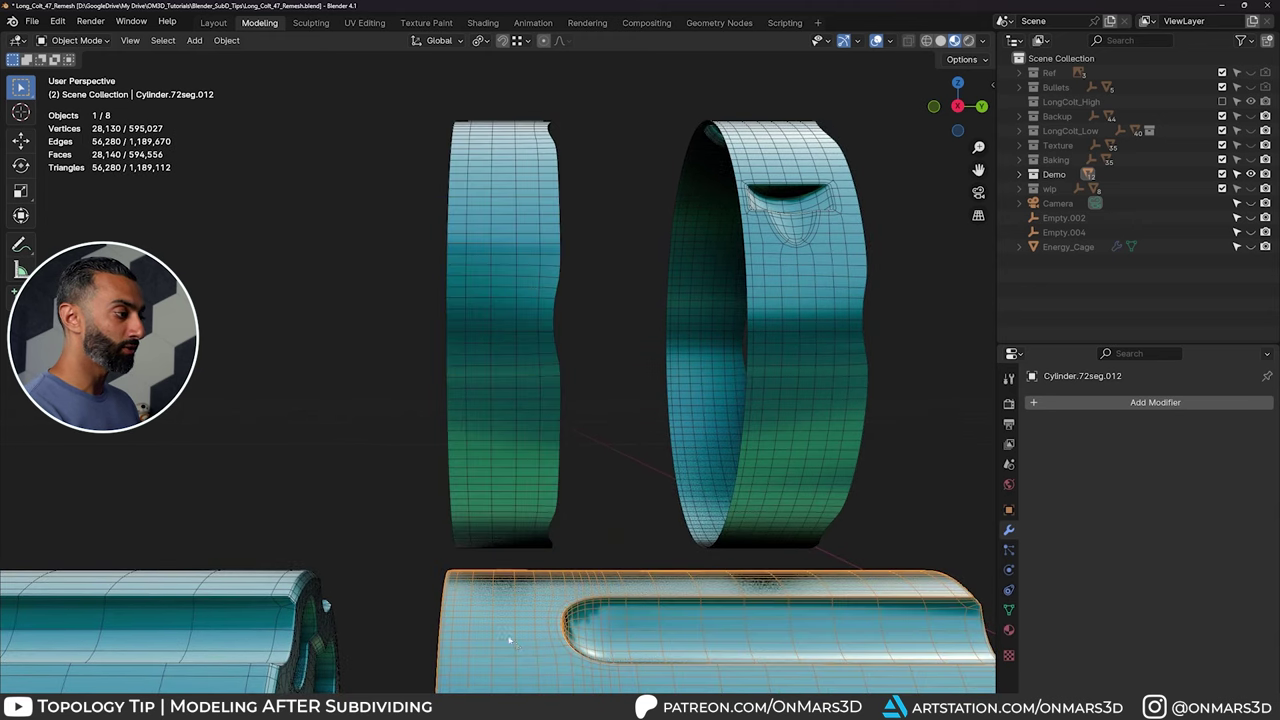
# Step: In Edit Mode, select the face loop around the middle cylinder's smooth end and grow the selection by one step
pyautogui.keyDown('shift'); pyautogui.moveTo(512, 642); pyautogui.dragTo(498, 436, button='middle'); pyautogui.keyUp('shift')
pyautogui.press('Tab')
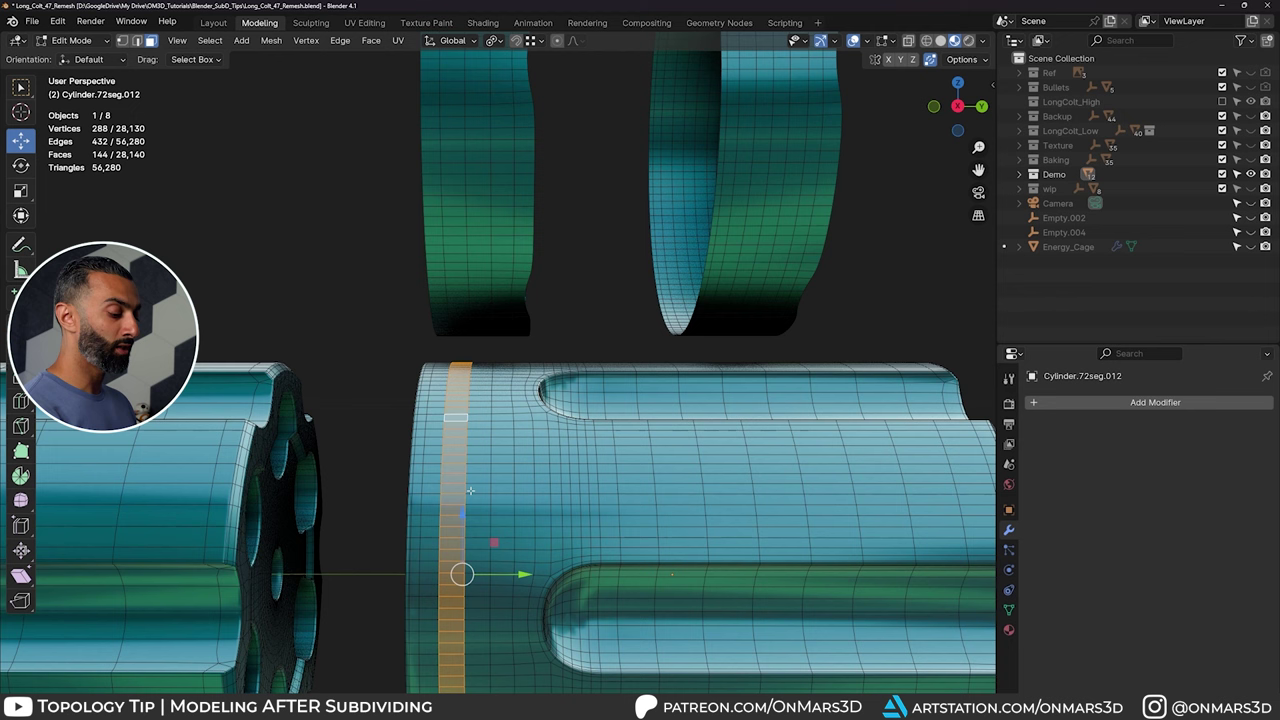
pyautogui.press('ctrl+KP_Add')
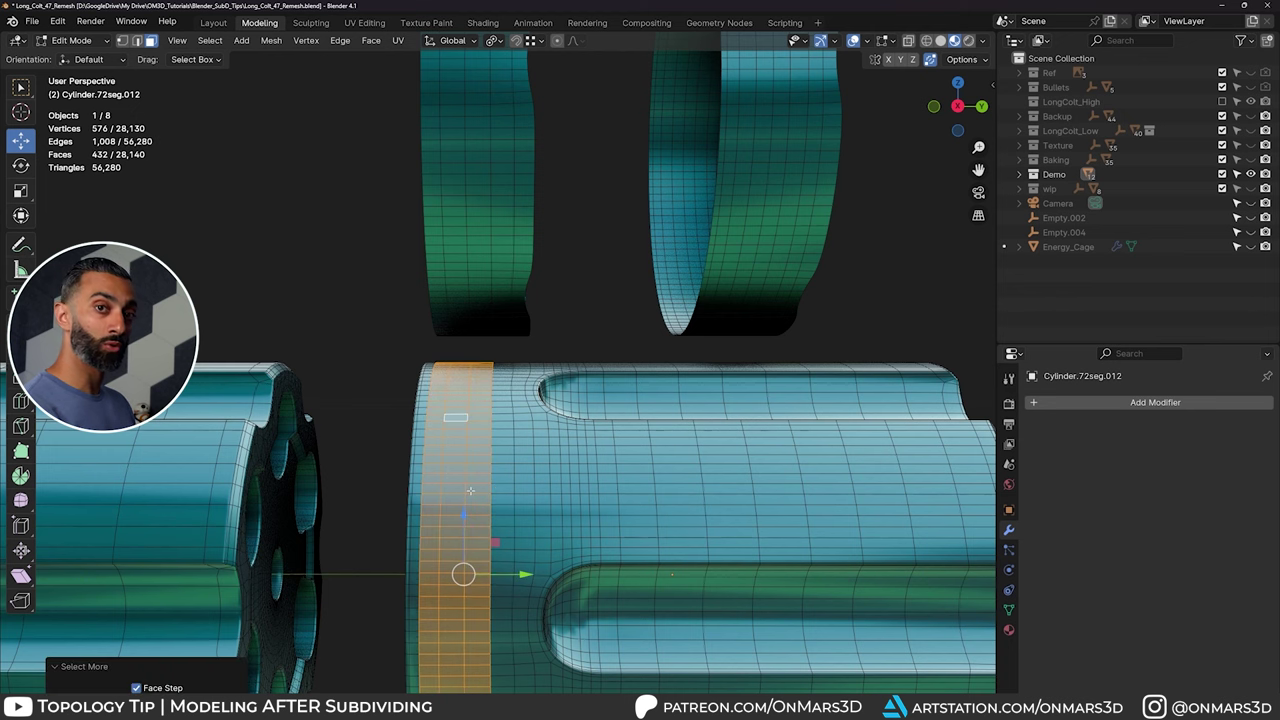
pyautogui.keyDown('shift'); pyautogui.moveTo(477, 209); pyautogui.dragTo(497, 266, button='middle'); pyautogui.keyUp('shift')
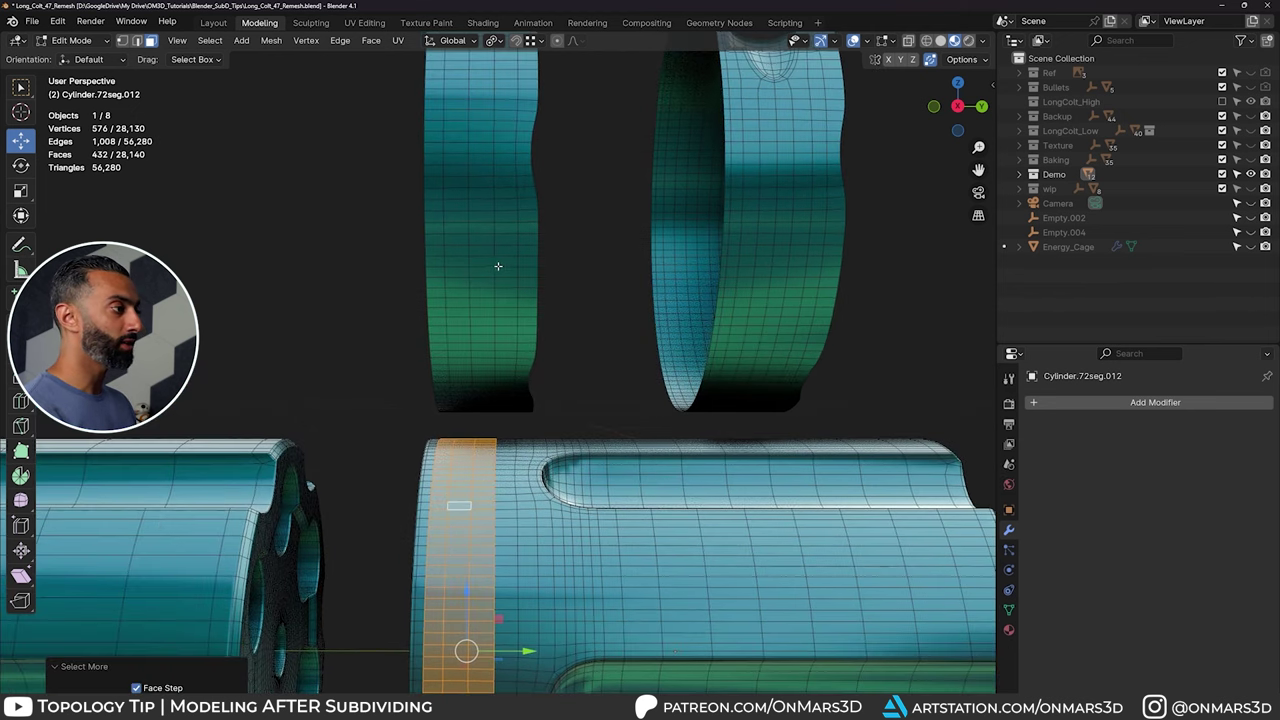
# Step: Leave Edit Mode, select the plain ring and compare it with the topology around the notch on the other ring
pyautogui.press('Tab')
pyautogui.click(516, 214)
pyautogui.keyDown('shift'); pyautogui.moveTo(546, 346); pyautogui.dragTo(551, 440, button='middle'); pyautogui.keyUp('shift')
pyautogui.keyDown('shift'); pyautogui.moveTo(607, 395); pyautogui.dragTo(600, 397, button='middle'); pyautogui.keyUp('shift')
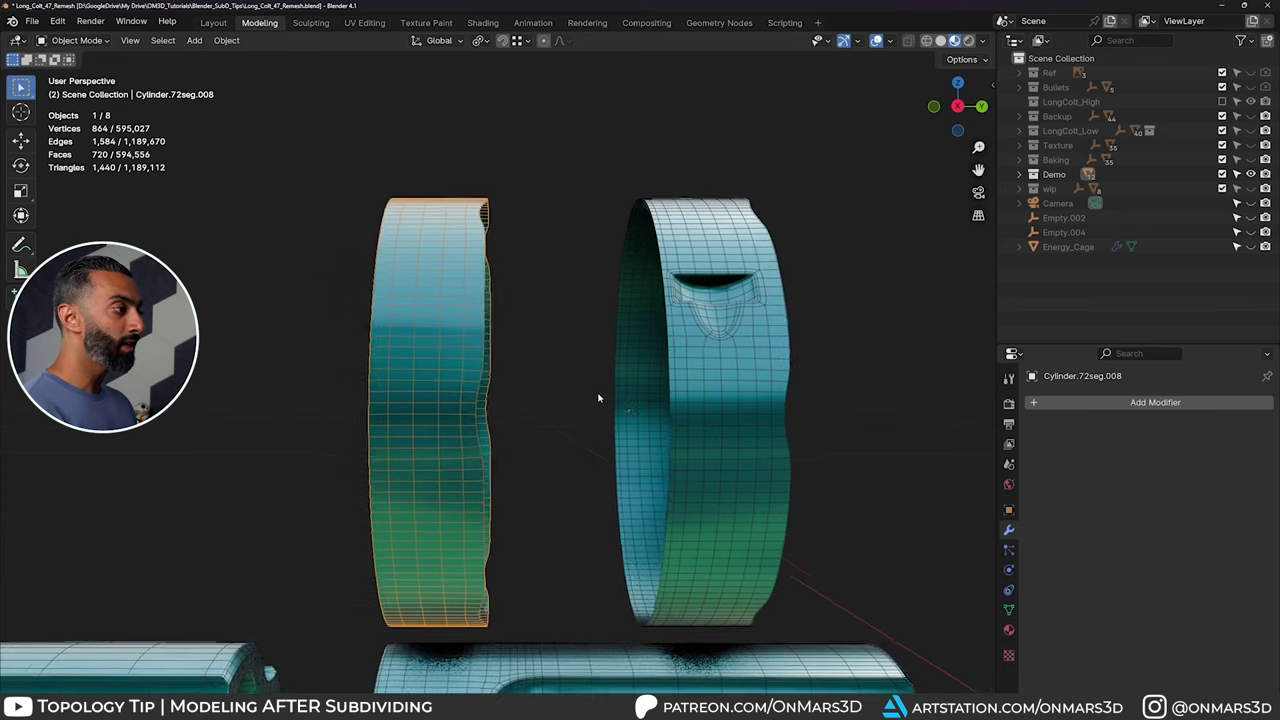
pyautogui.scroll(1, 600, 397)
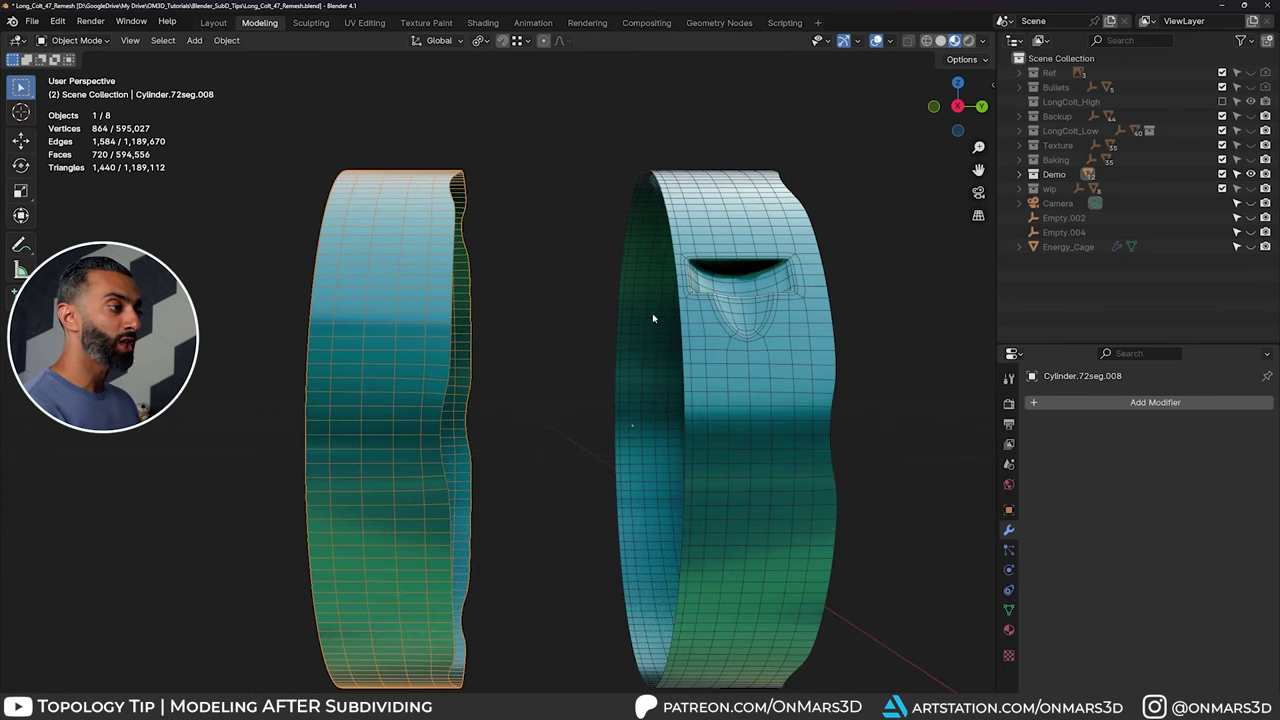
pyautogui.moveTo(653, 318); pyautogui.dragTo(680, 330, button='middle')
pyautogui.scroll(3, 688, 346)
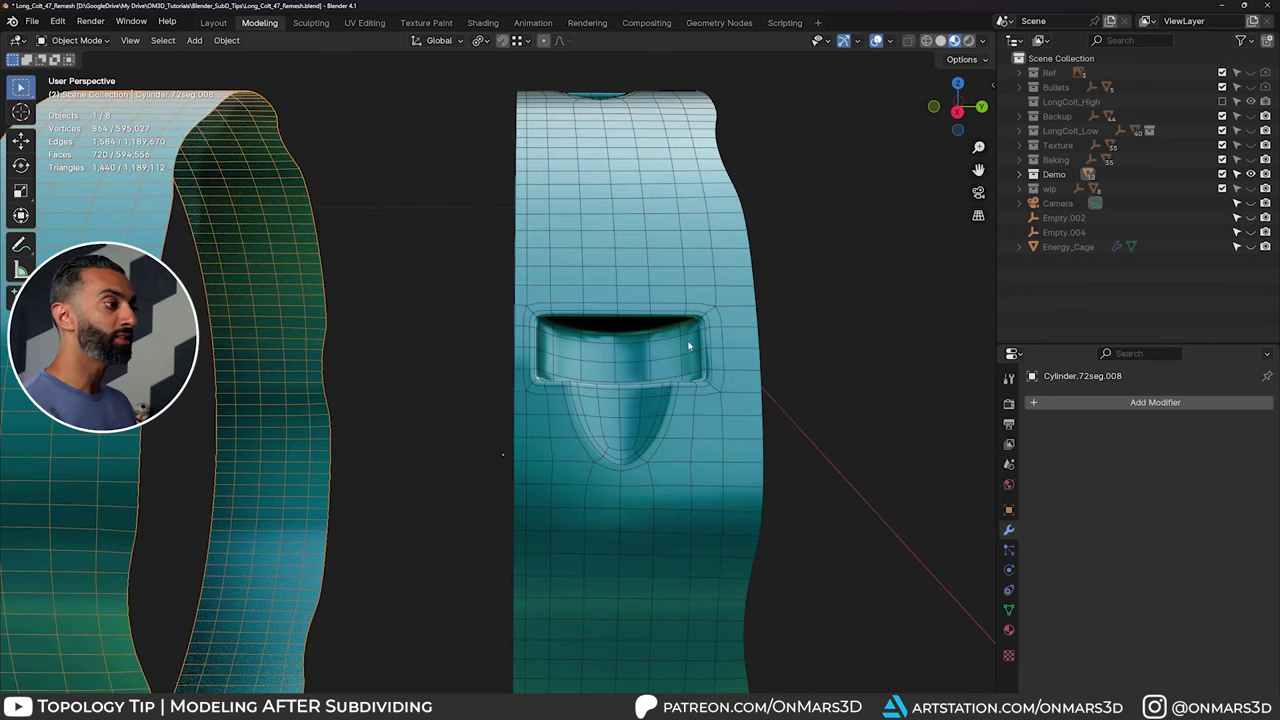
pyautogui.scroll(2, 688, 346)
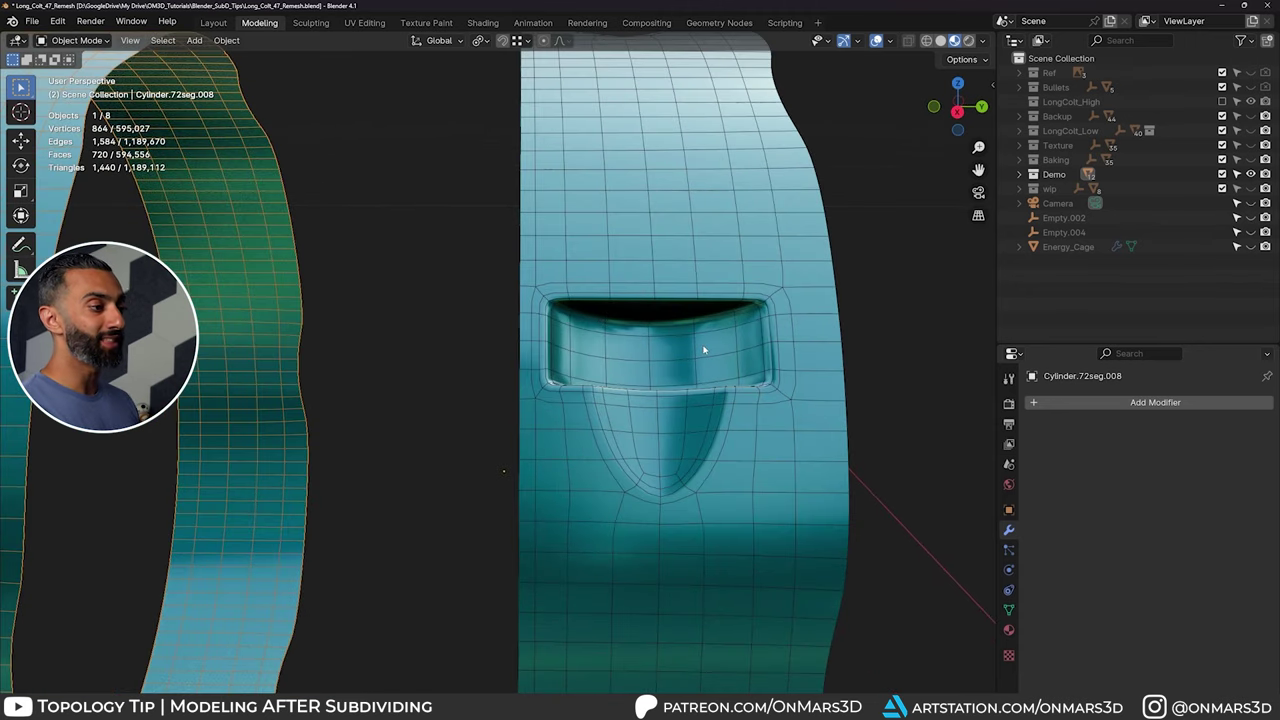
# Step: In the notched ring's mesh, edge-slide the two vertices above the notch's upper-right corner closer to that corner
pyautogui.click(783, 331)
pyautogui.press('Tab')
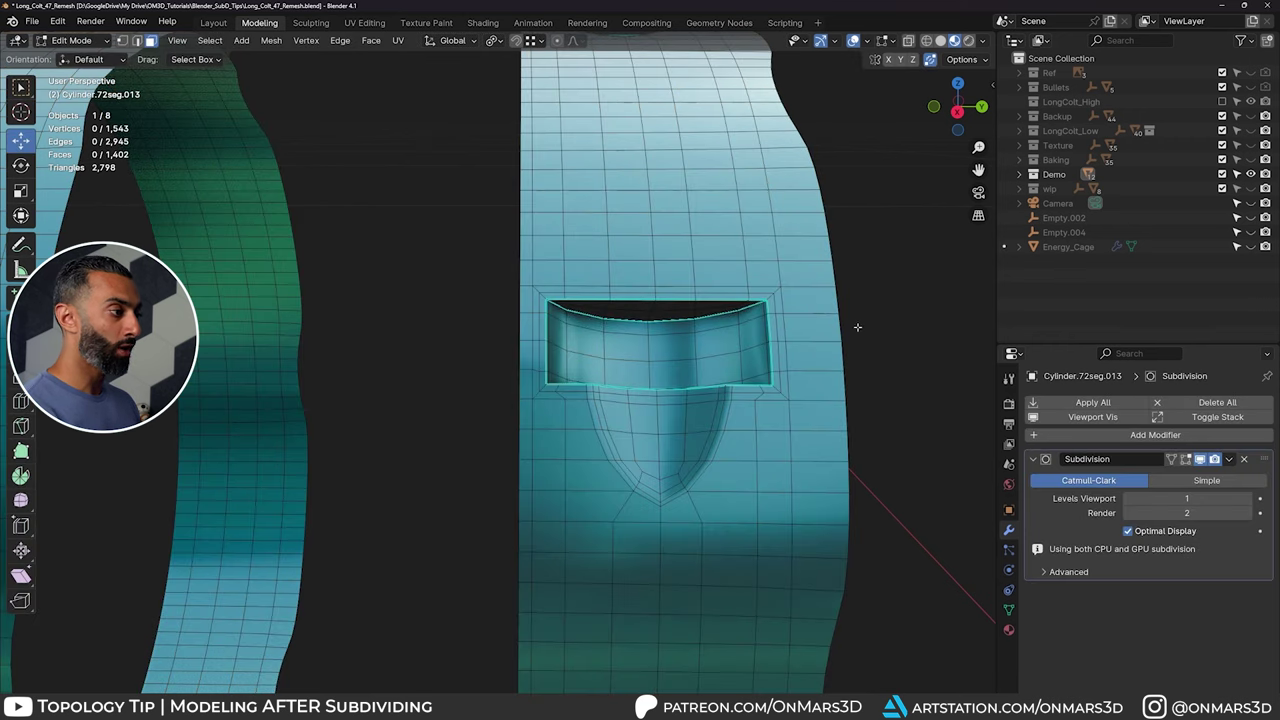
pyautogui.keyDown('shift'); pyautogui.moveTo(857, 326); pyautogui.dragTo(700, 374, button='middle'); pyautogui.keyUp('shift')
pyautogui.scroll(3, 700, 374)
pyautogui.press('1')
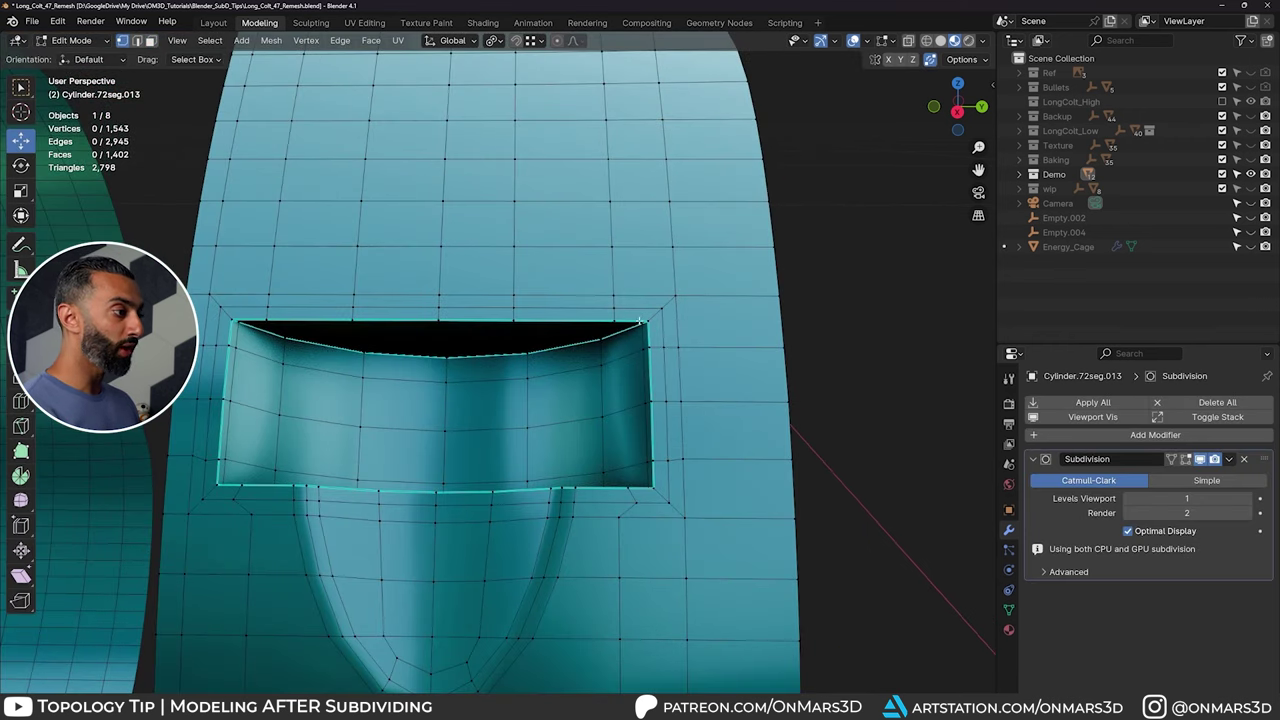
pyautogui.click(617, 306)
pyautogui.moveTo(617, 306); pyautogui.dragTo(617, 268, button='middle')
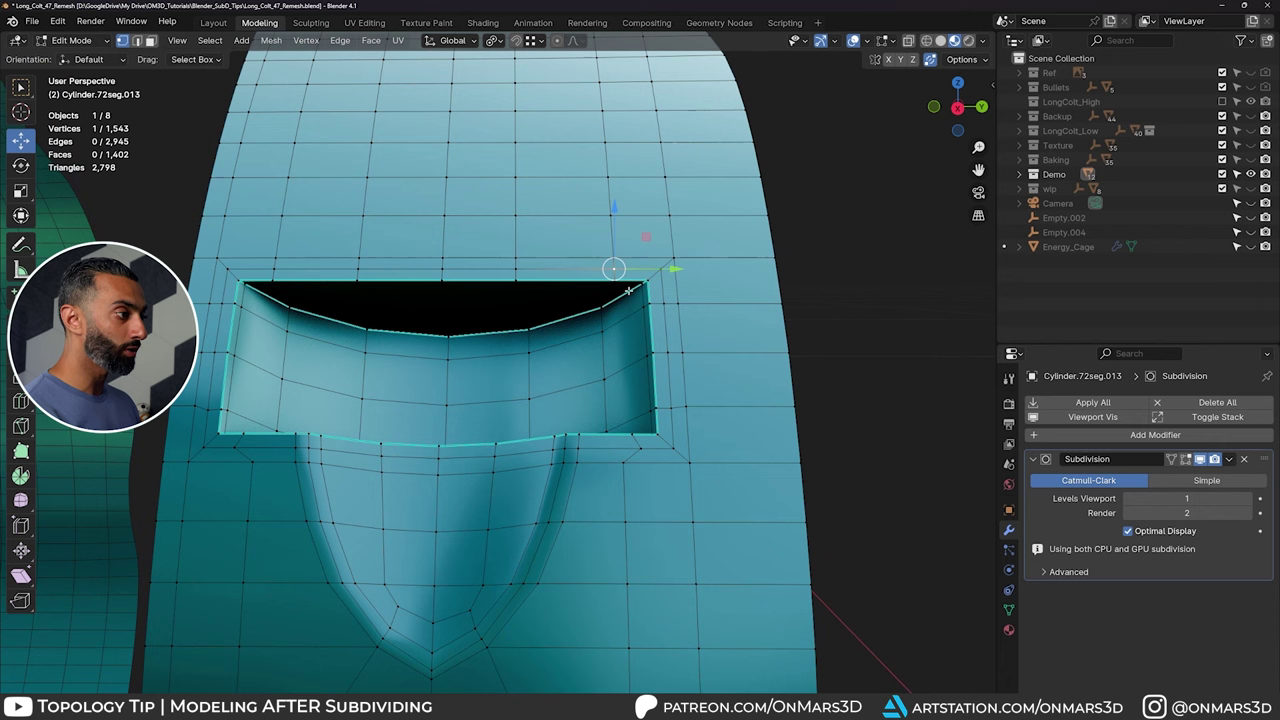
pyautogui.keyDown('shift'); pyautogui.click(613, 280); pyautogui.keyUp('shift')
pyautogui.press('g')
pyautogui.press('g')
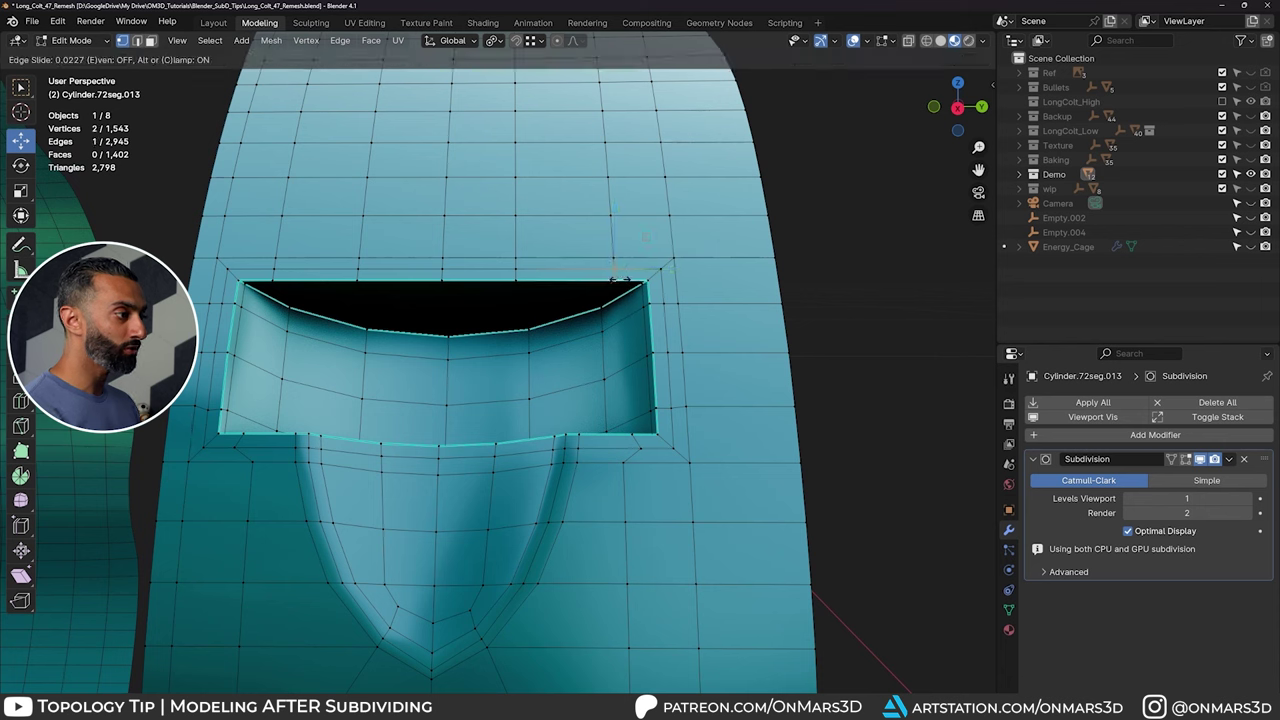
pyautogui.click(641, 280)
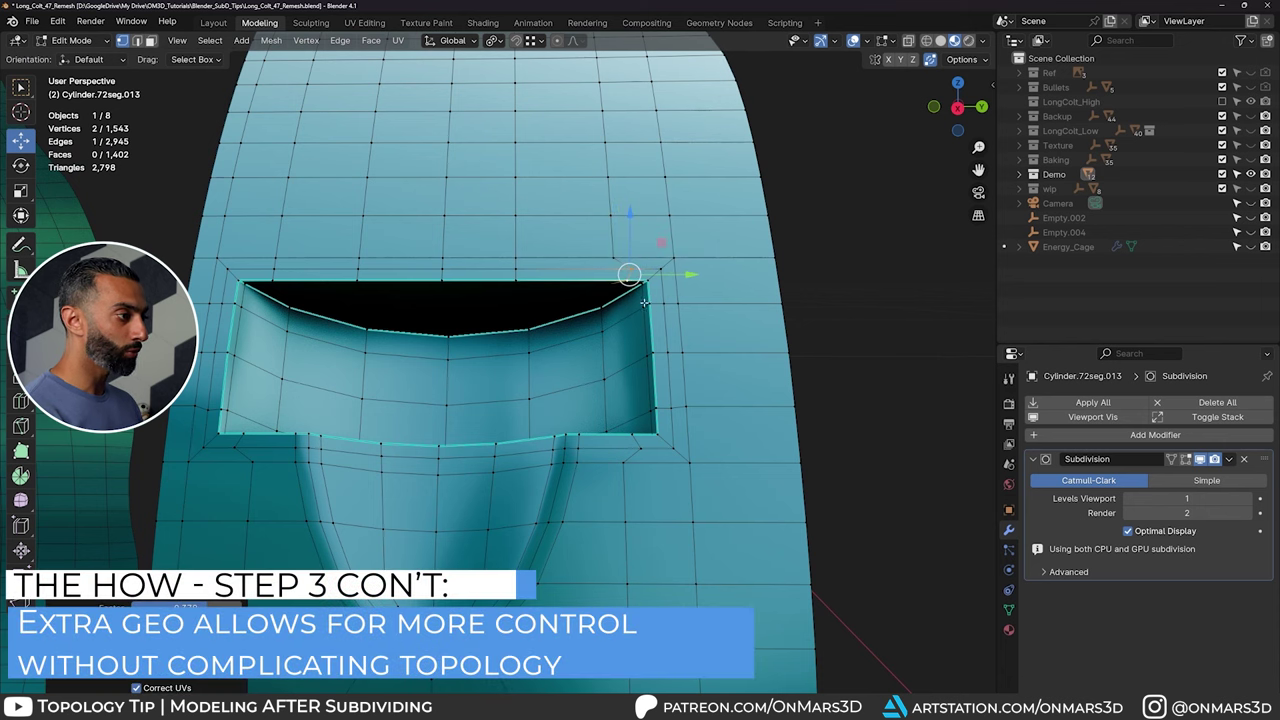
# Step: Edge-slide the three vertices beside the notch's upper-right corner upward toward the corner
pyautogui.click(641, 306)
pyautogui.keyDown('shift'); pyautogui.click(646, 304); pyautogui.keyUp('shift')
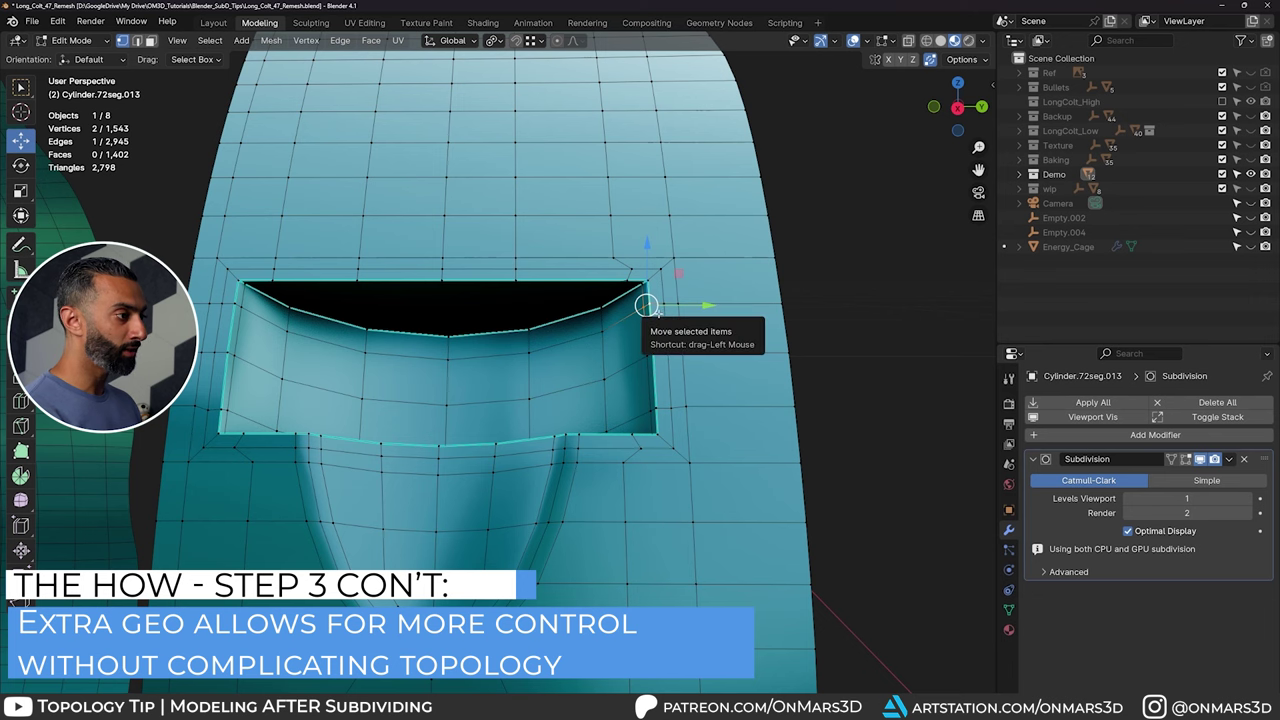
pyautogui.keyDown('shift'); pyautogui.click(665, 296); pyautogui.keyUp('shift')
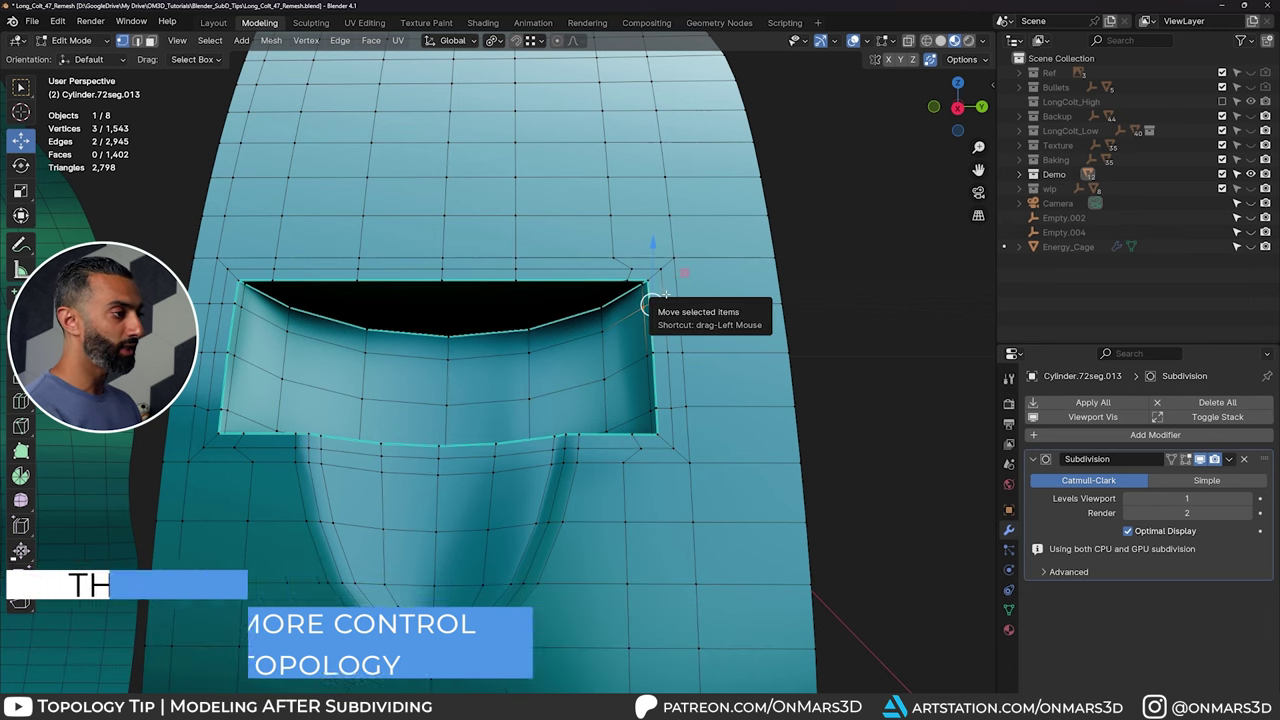
pyautogui.press('g')
pyautogui.press('g')
pyautogui.click(668, 281)
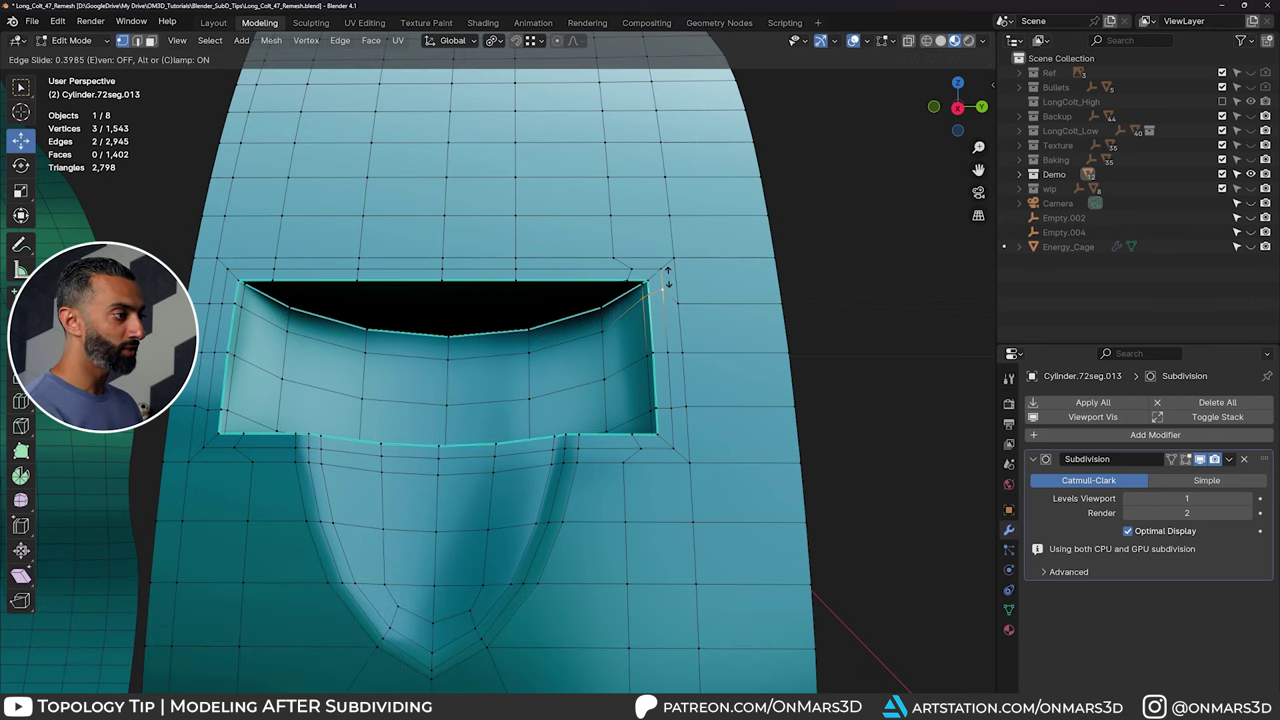
# Step: Enable the notched ring's Subdivision modifier display in Edit Mode and resume editing its mesh
pyautogui.press('Tab')
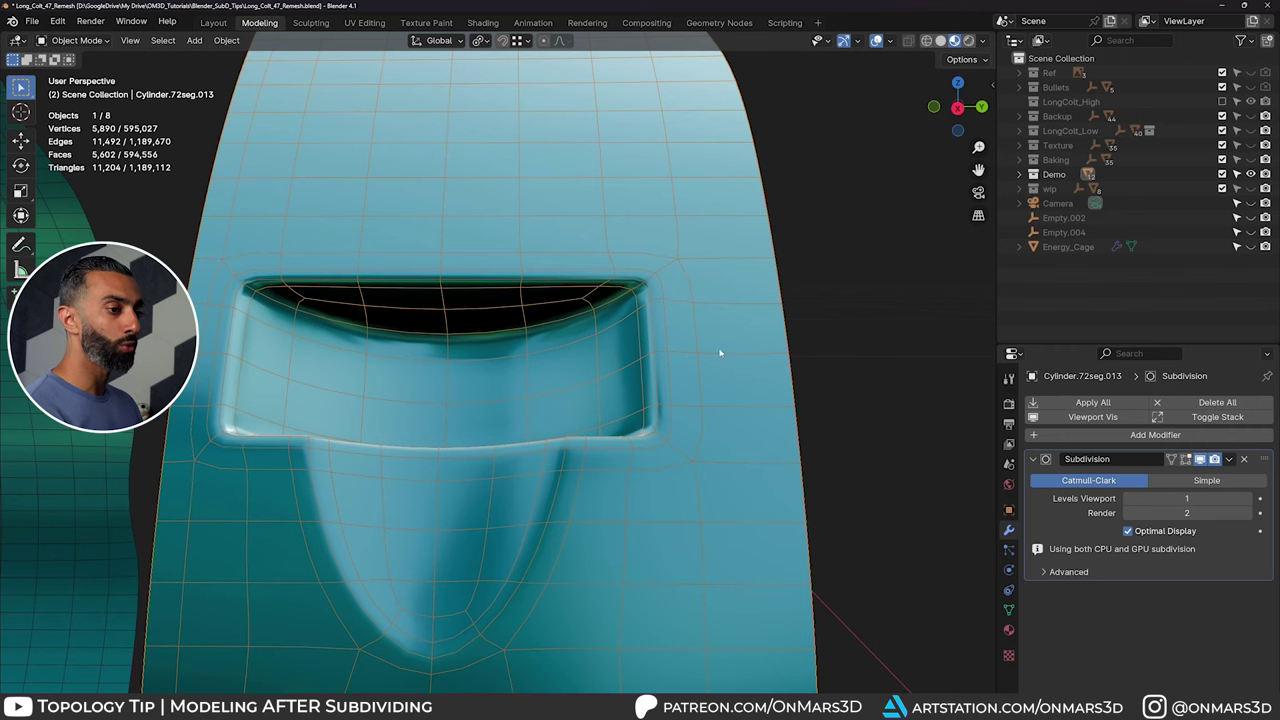
pyautogui.click(1186, 459)
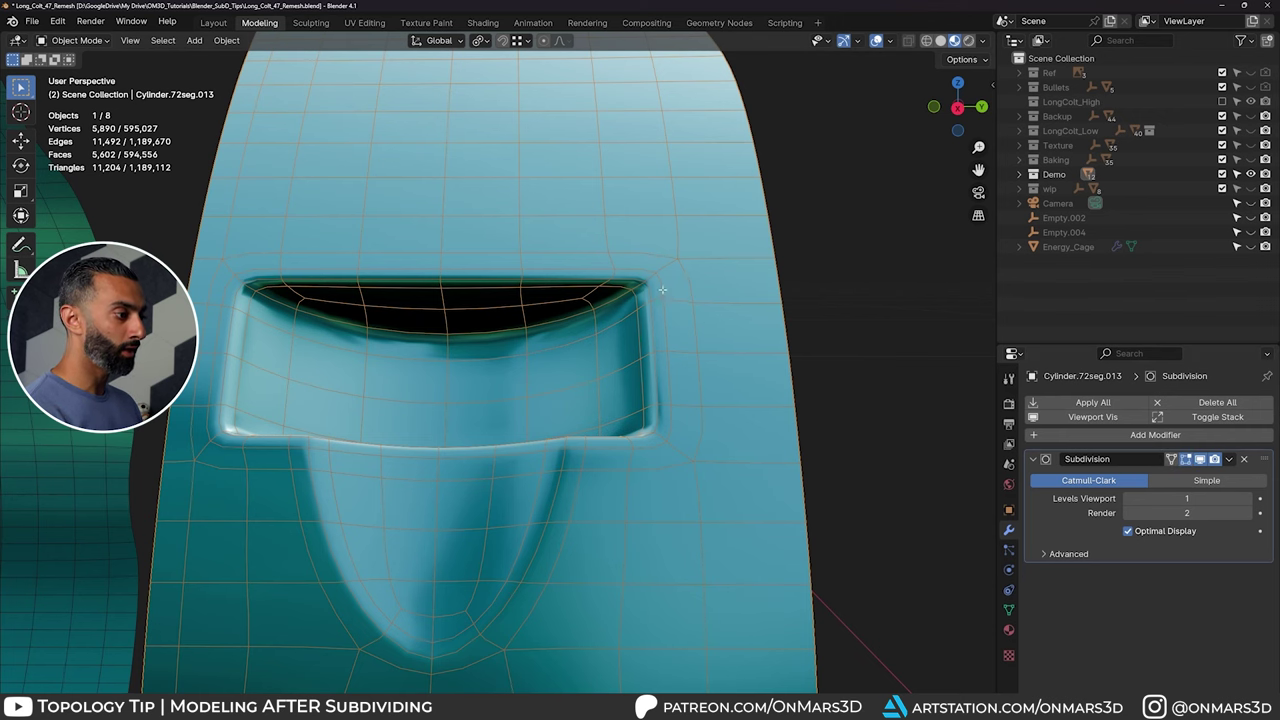
pyautogui.press('Tab')
# Step: Edge-slide the support vertices below and beside the notch's lower-right corner closer to the corner
pyautogui.scroll(3, 728, 256)
pyautogui.click(710, 470)
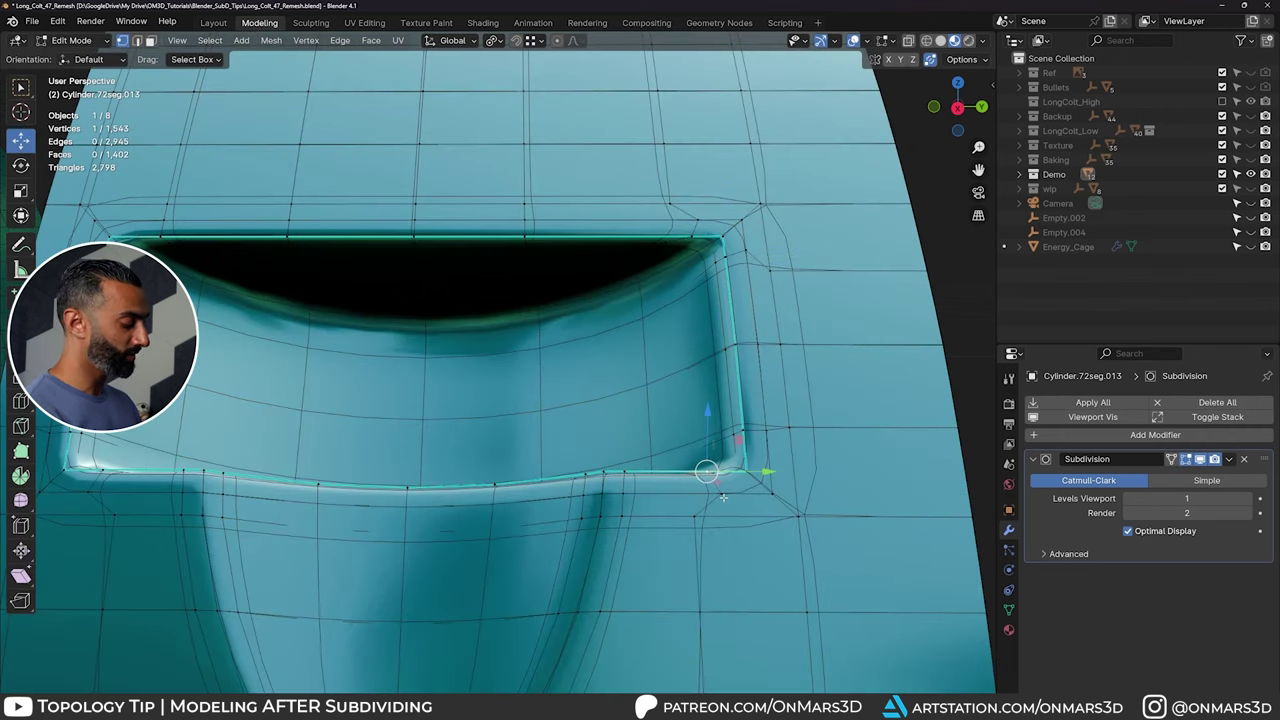
pyautogui.press('g')
pyautogui.press('g')
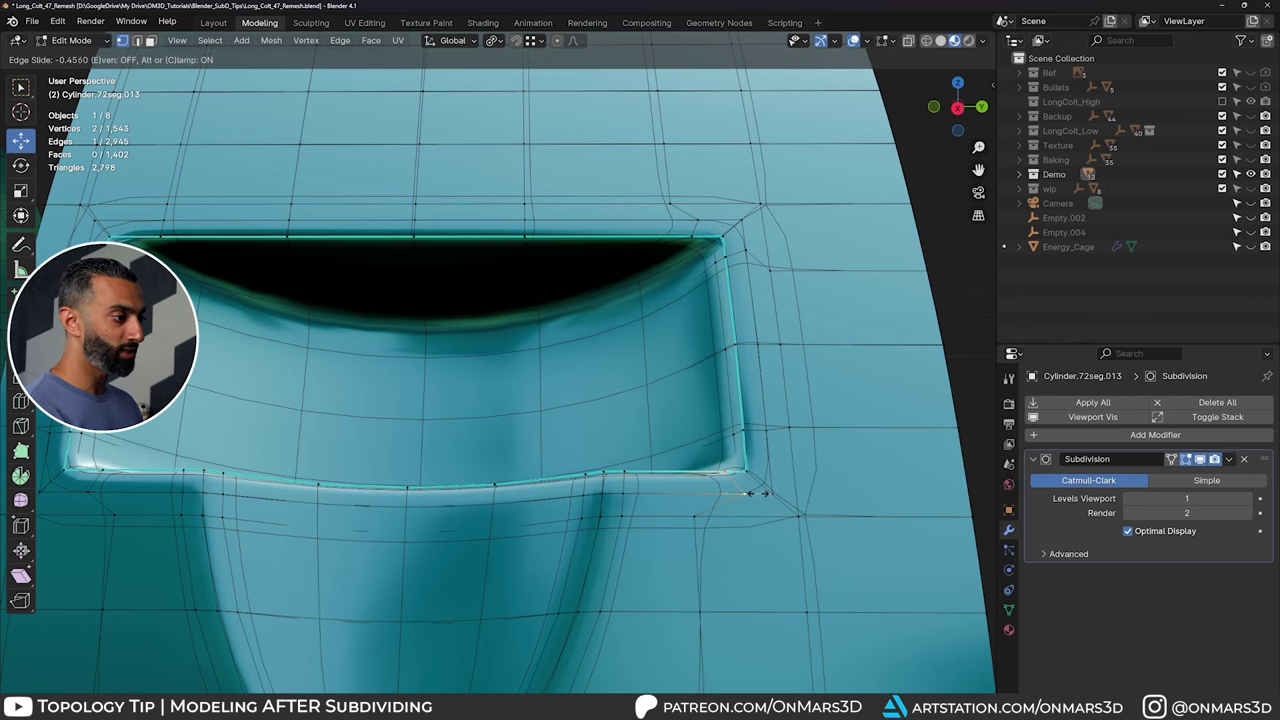
pyautogui.click(755, 492)
pyautogui.click(750, 424)
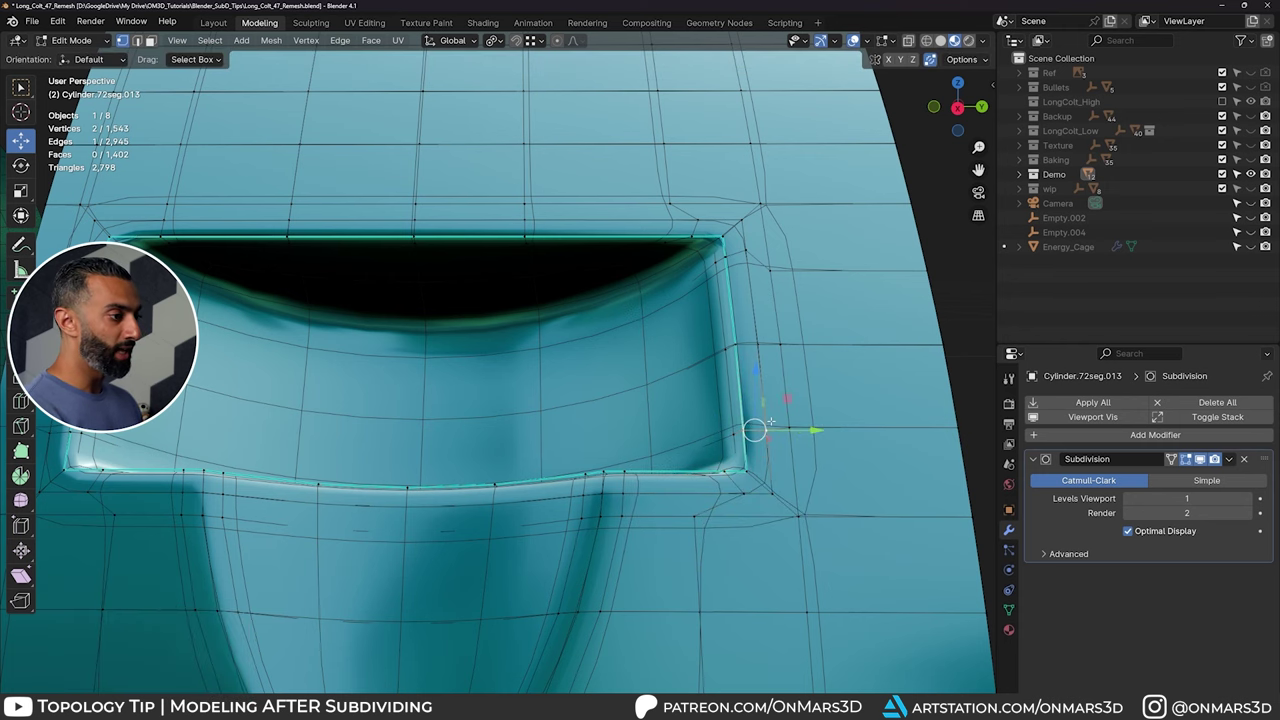
pyautogui.press('g')
pyautogui.press('g')
pyautogui.click(766, 442)
pyautogui.scroll(-6, 740, 390)
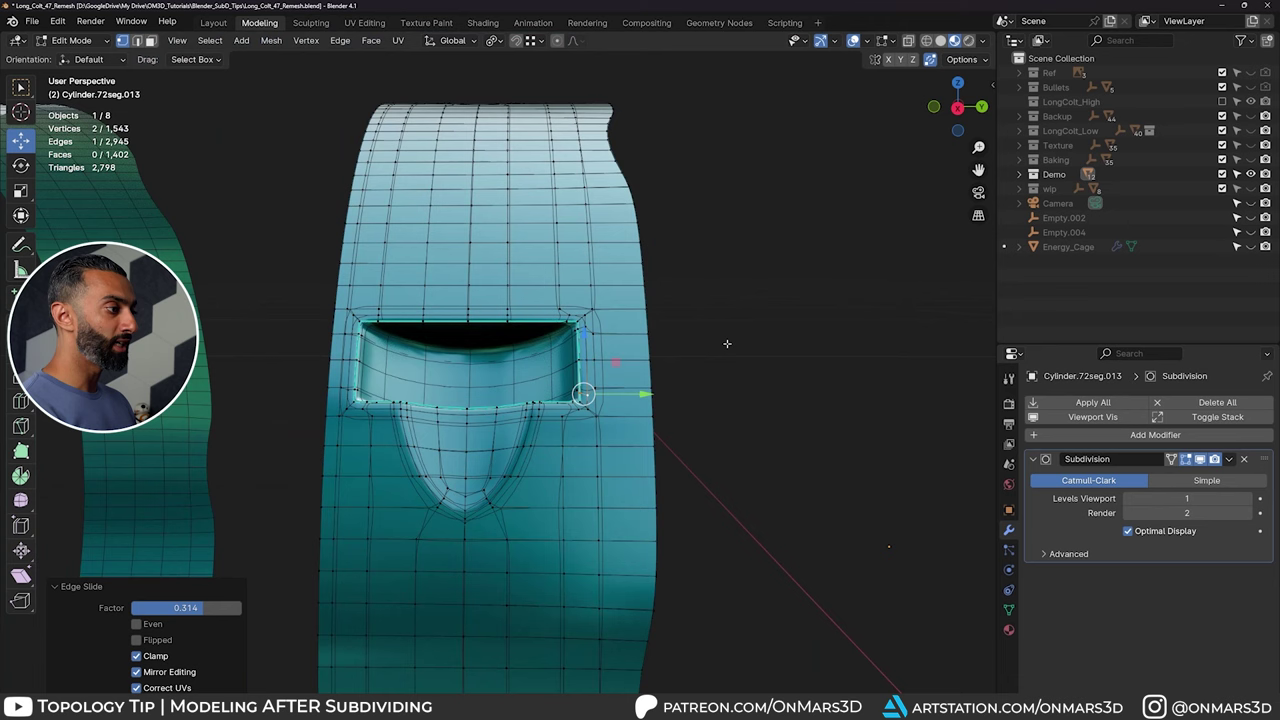
# Step: Leave Edit Mode, deselect the notched ring and turn off the wireframe overlay to inspect the notch's shading
pyautogui.press('Tab')
pyautogui.click(700, 400)
pyautogui.hotkey('shift', 'z')
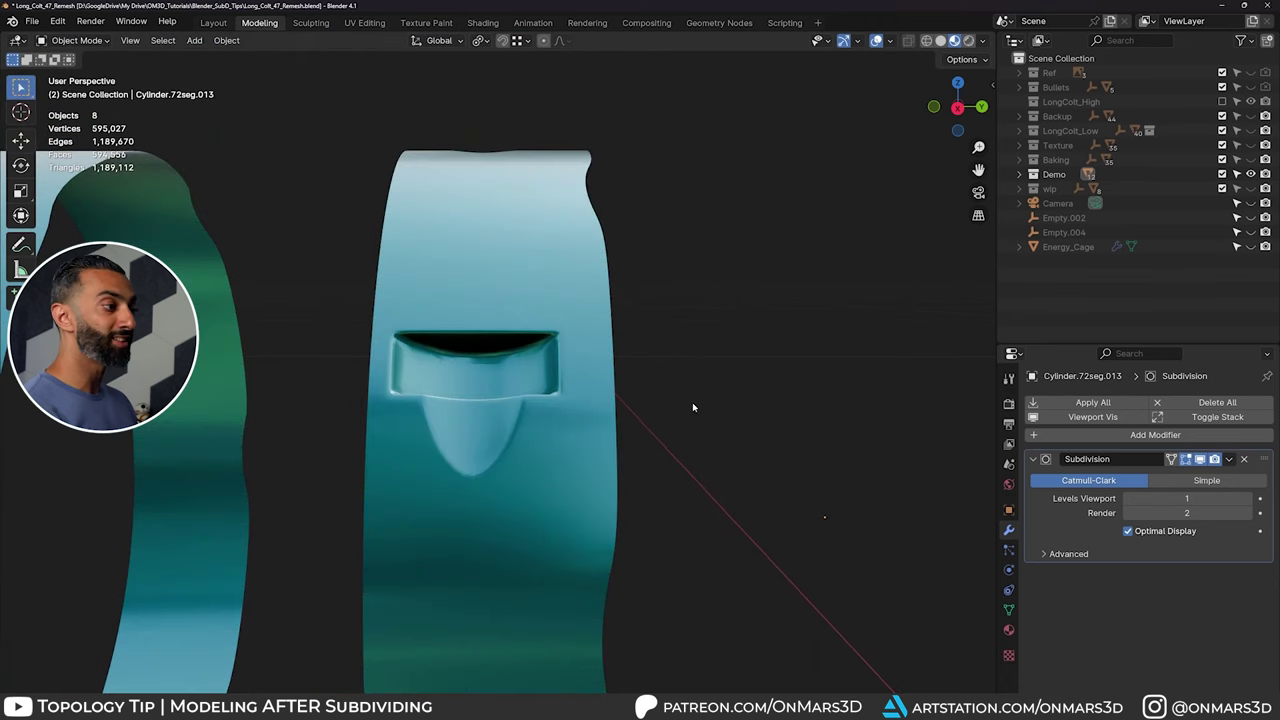
pyautogui.moveTo(692, 404); pyautogui.dragTo(707, 408, button='middle')
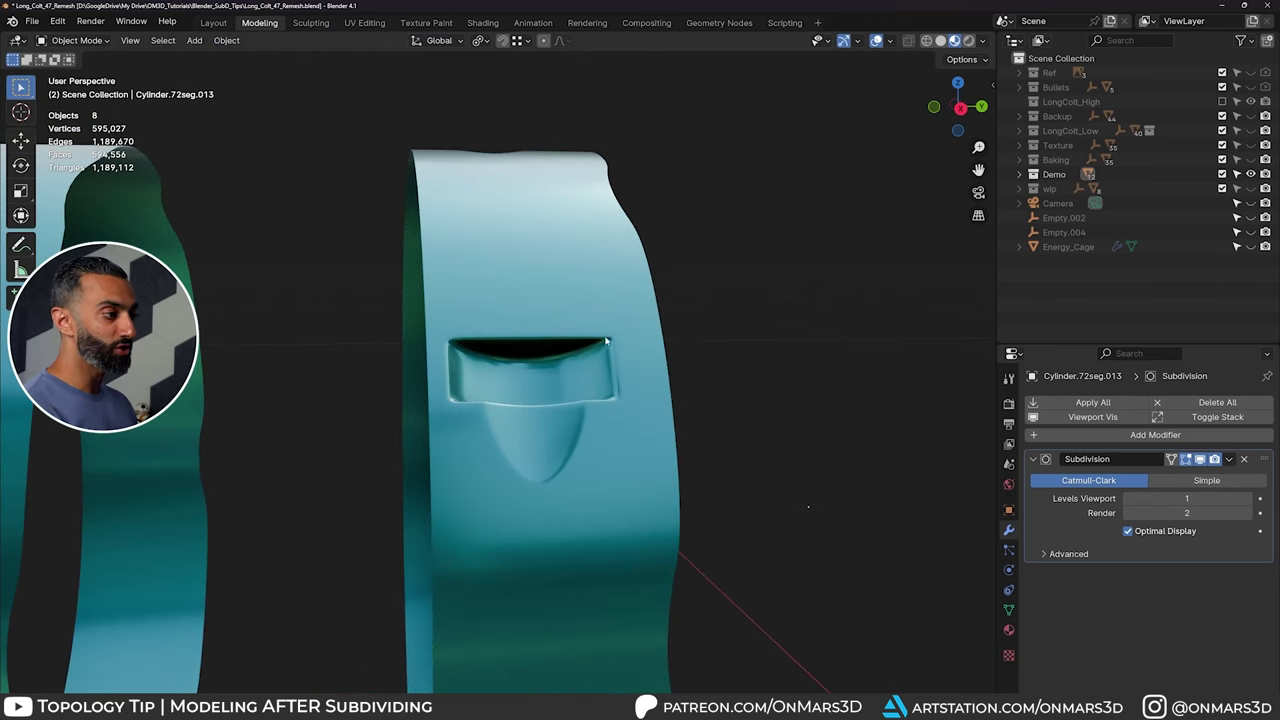
# Step: Reopen the notched ring's mesh for editing and undo the edge slides at the notch's corners
pyautogui.click(523, 425)
pyautogui.press('Tab')
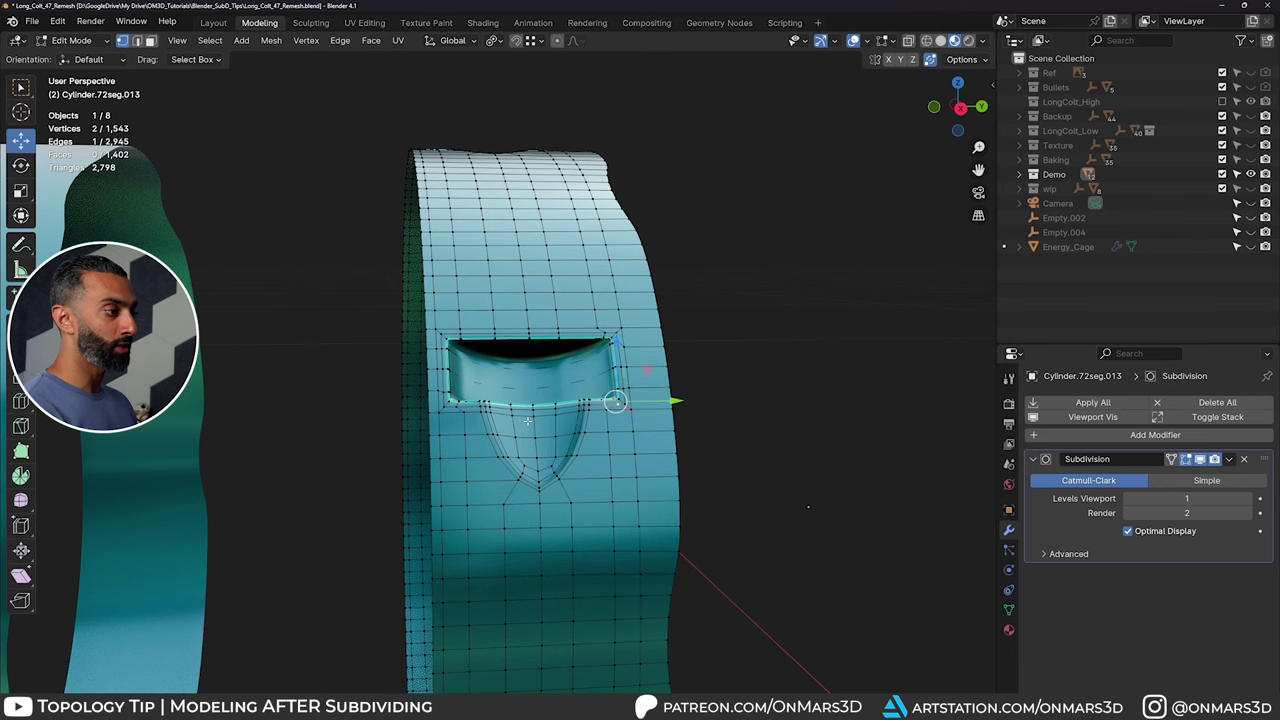
pyautogui.click(528, 360)
pyautogui.hotkey('ctrl', 'z')
pyautogui.hotkey('ctrl', 'z')
pyautogui.hotkey('ctrl', 'z')
pyautogui.hotkey('ctrl', 'z')
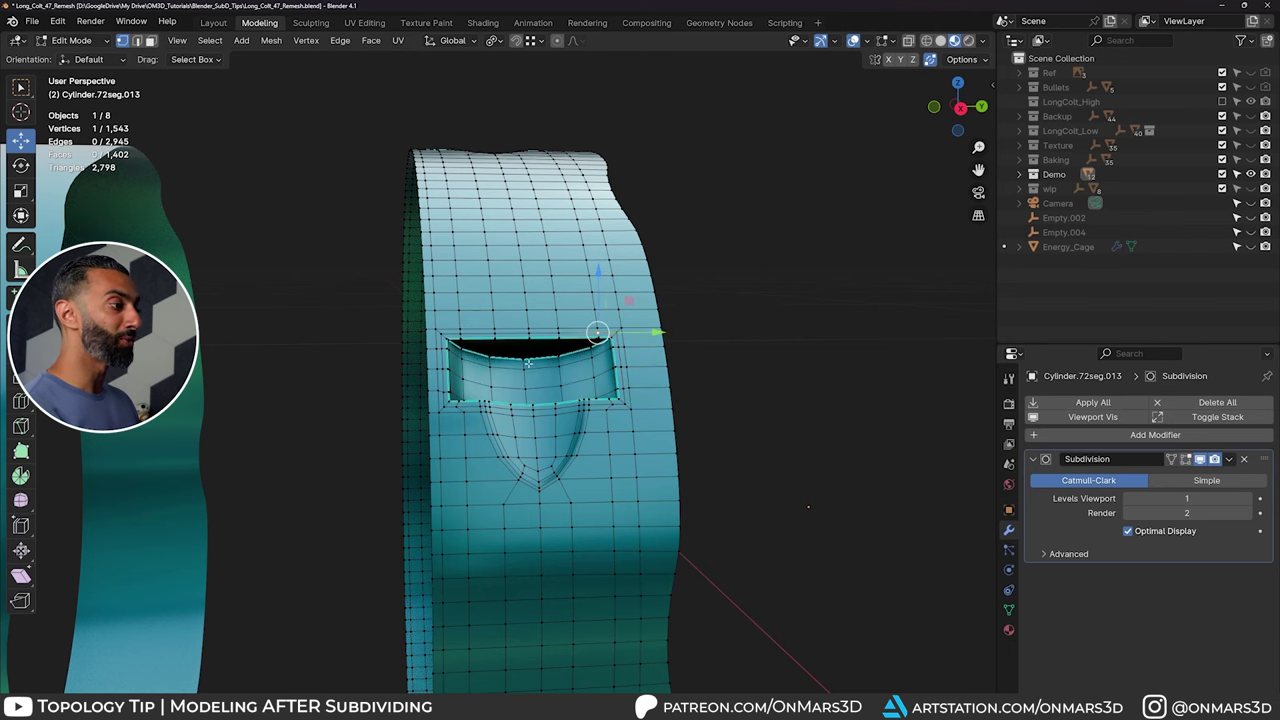
# Step: Switch mesh editing from the notched ring to the plain ring beside it
pyautogui.scroll(2, 624, 365)
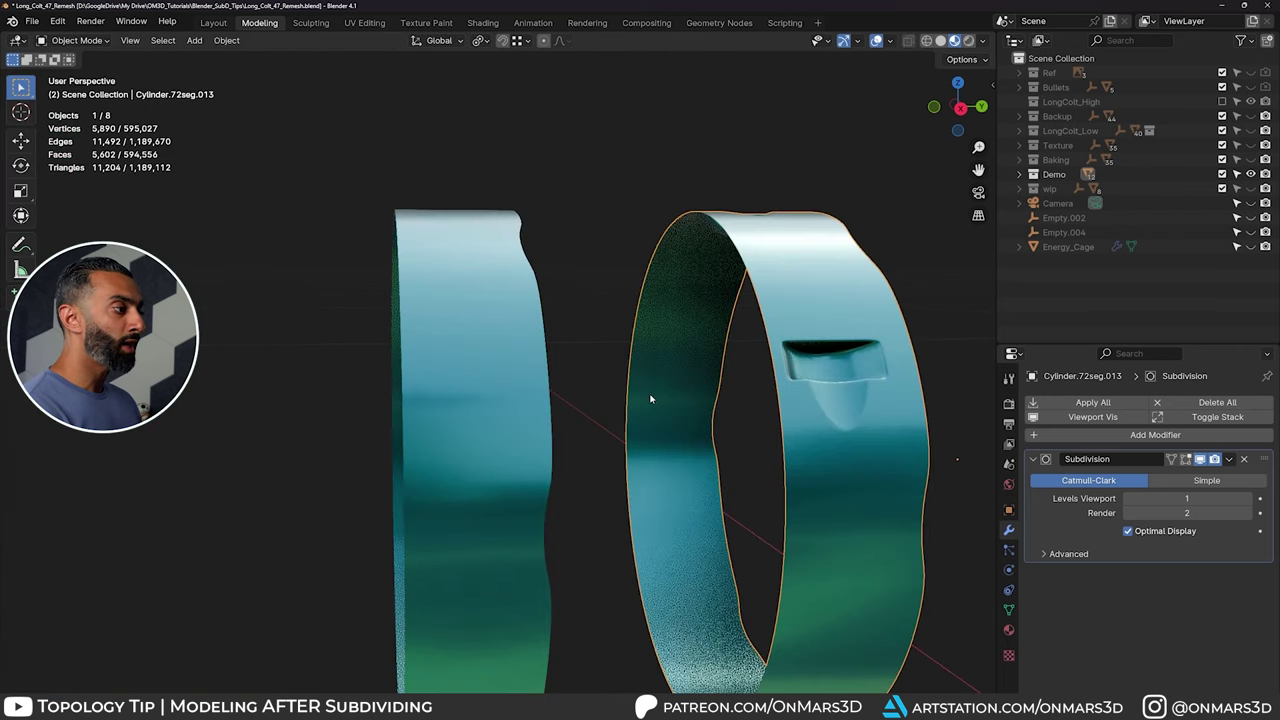
pyautogui.hotkey('alt', 'q')
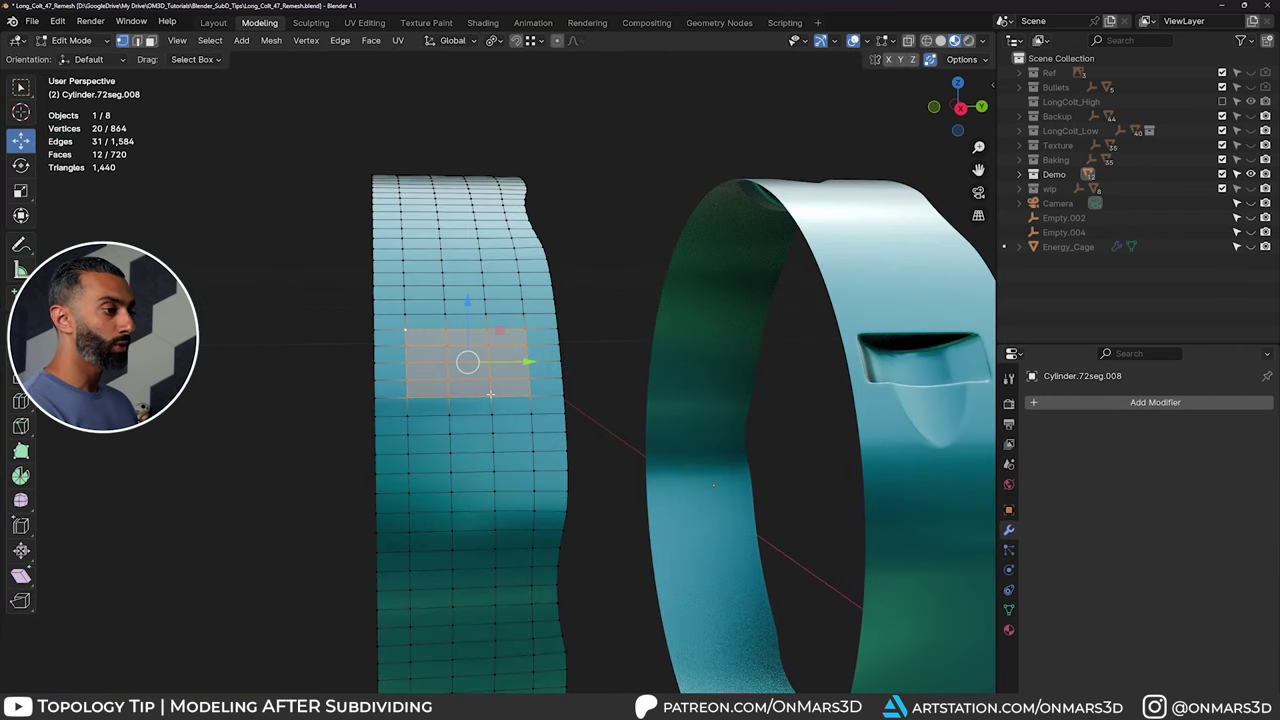
# Step: Turn on the wireframe overlay and inset the selected block of twelve faces on the plain ring by about 0.046 cm
pyautogui.hotkey('shift', 'z')
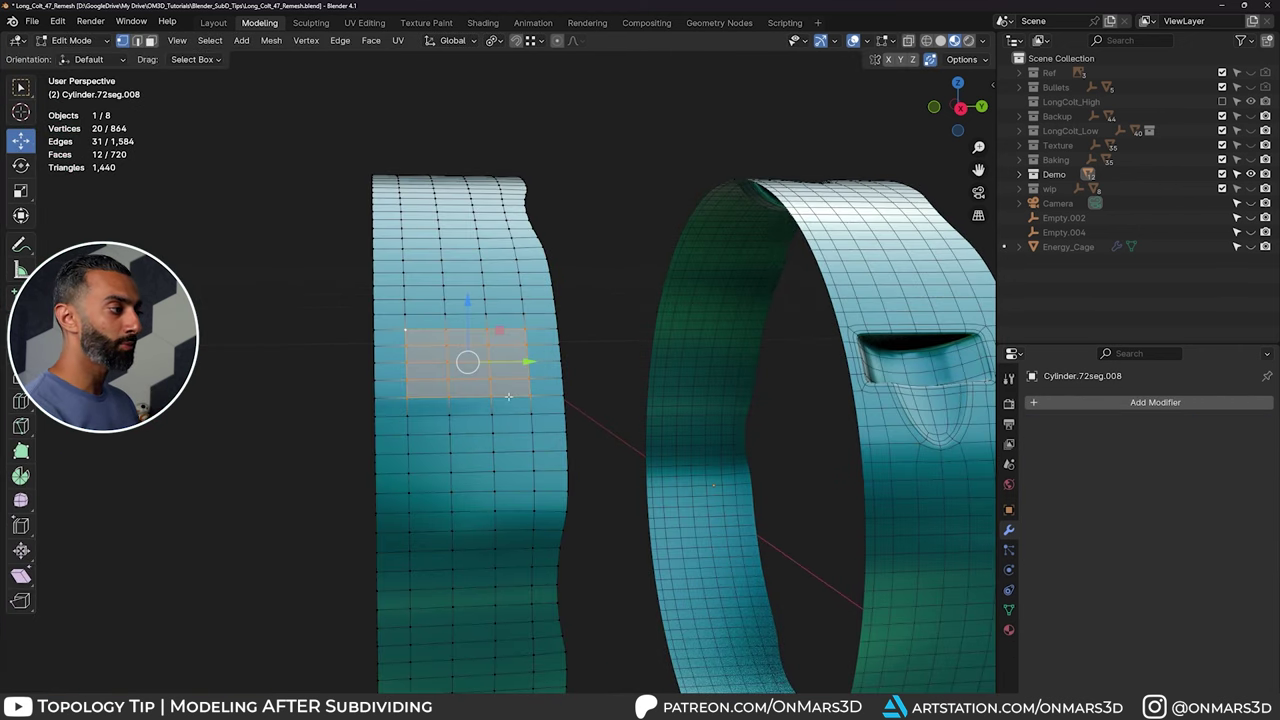
pyautogui.press('3')
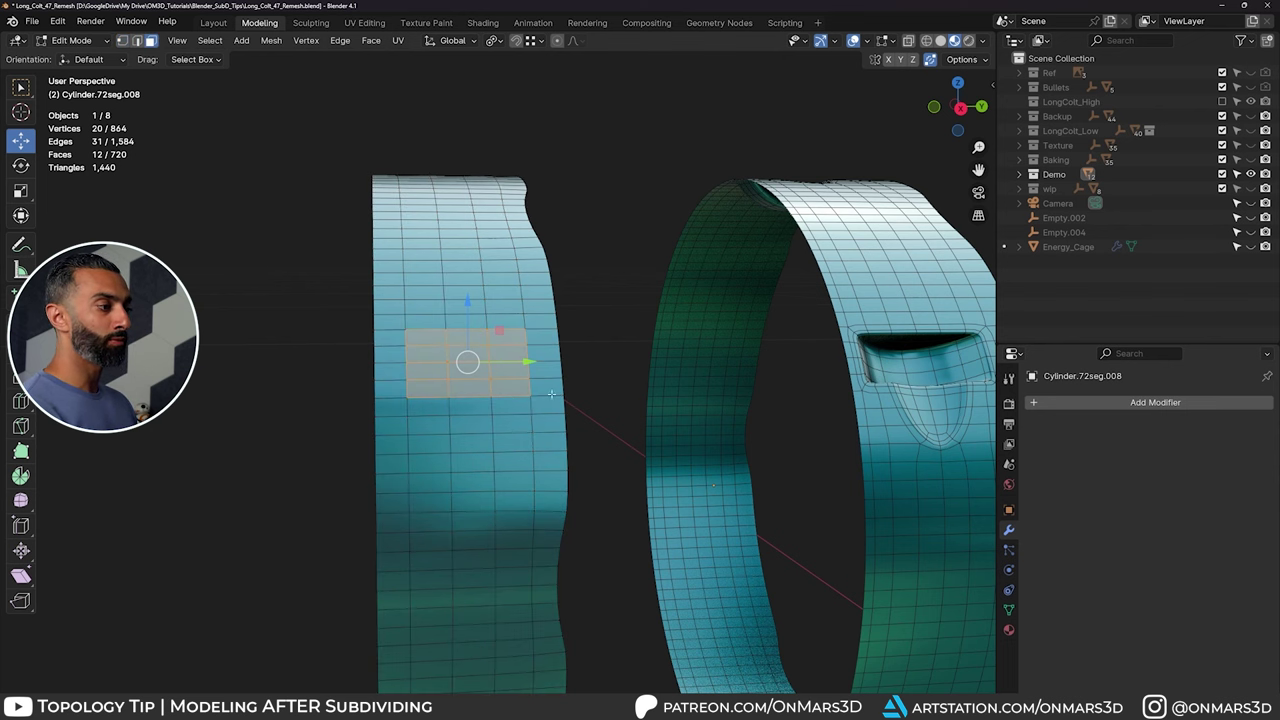
pyautogui.moveTo(687, 460); pyautogui.dragTo(535, 358, button='middle')
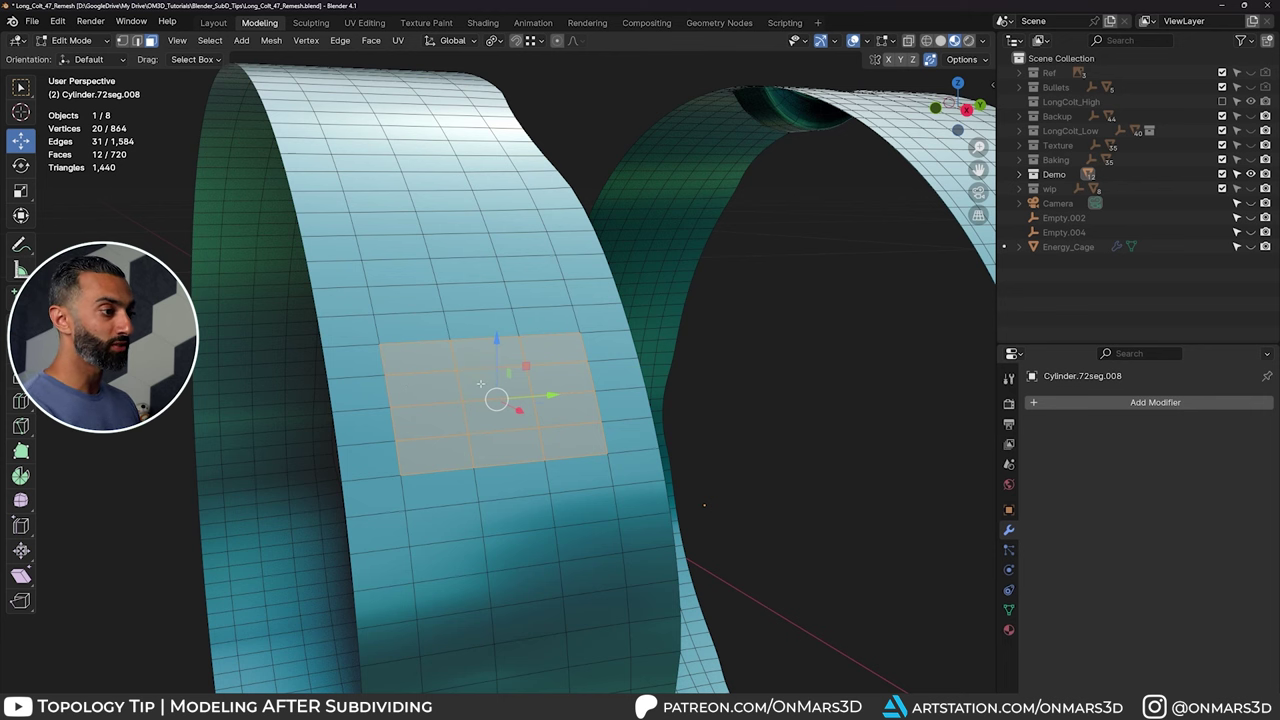
pyautogui.scroll(-3, 480, 384)
pyautogui.scroll(1, 540, 410)
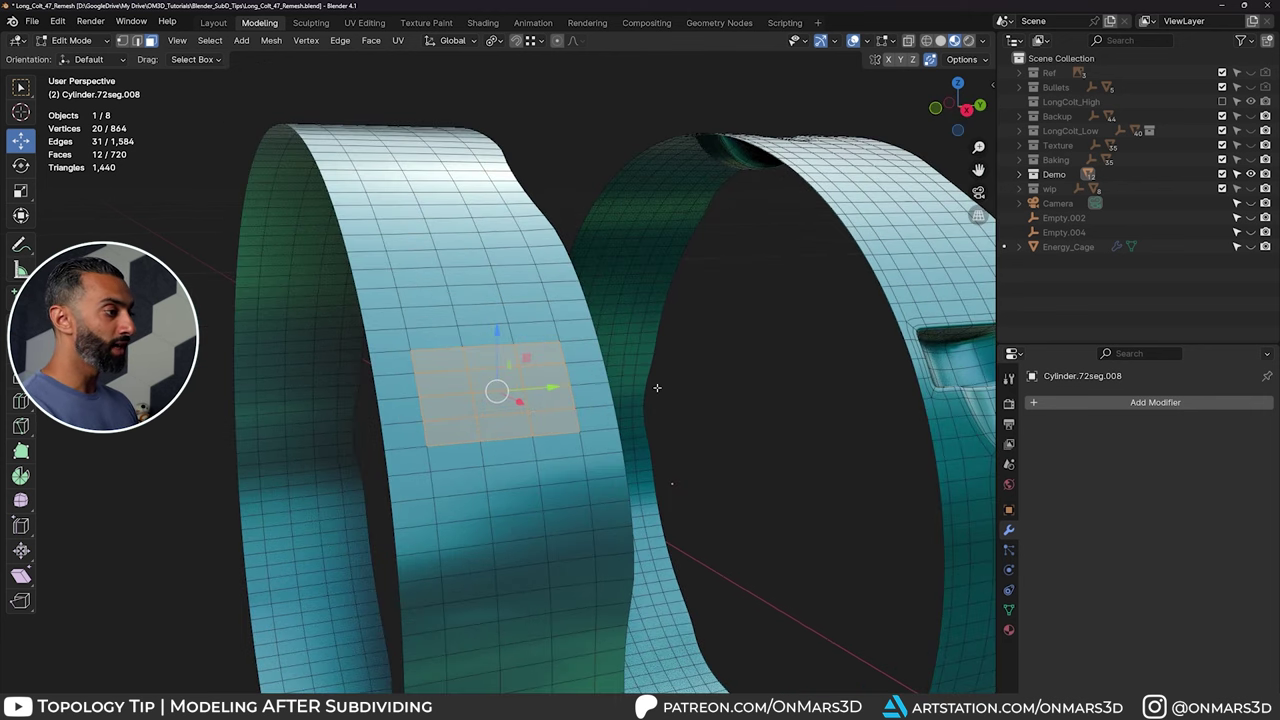
pyautogui.press('i')
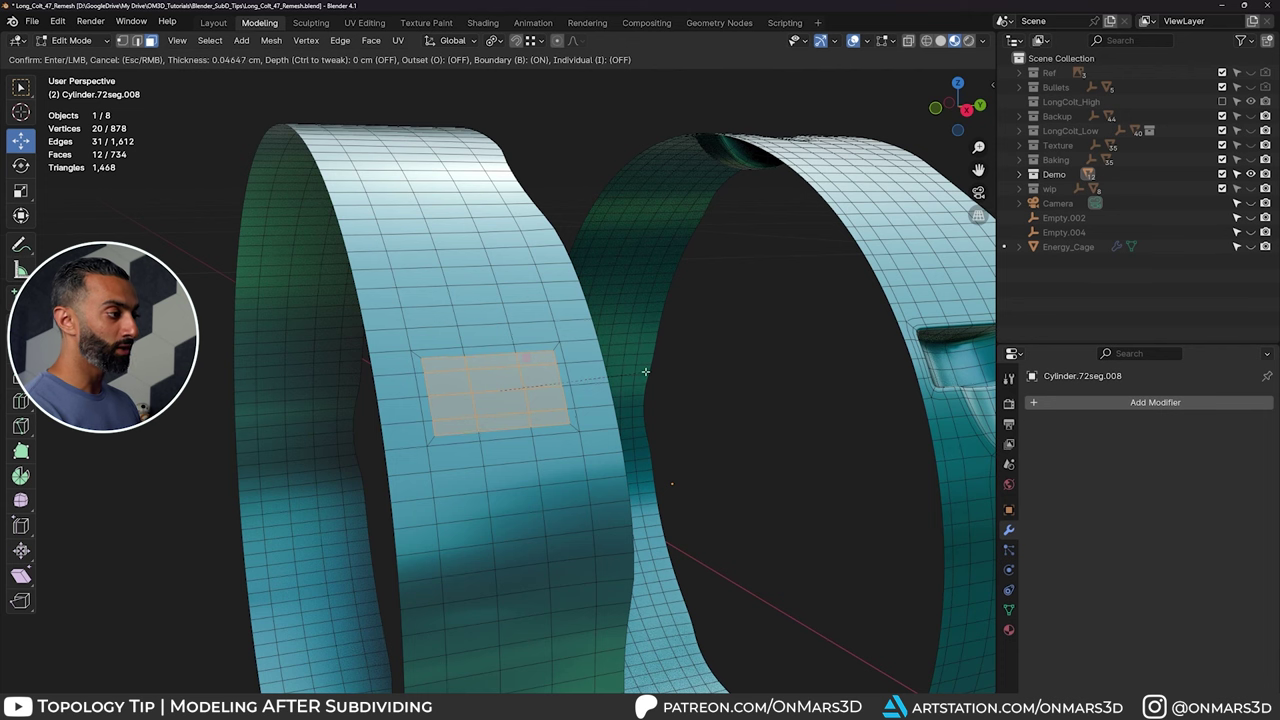
pyautogui.click(645, 372)
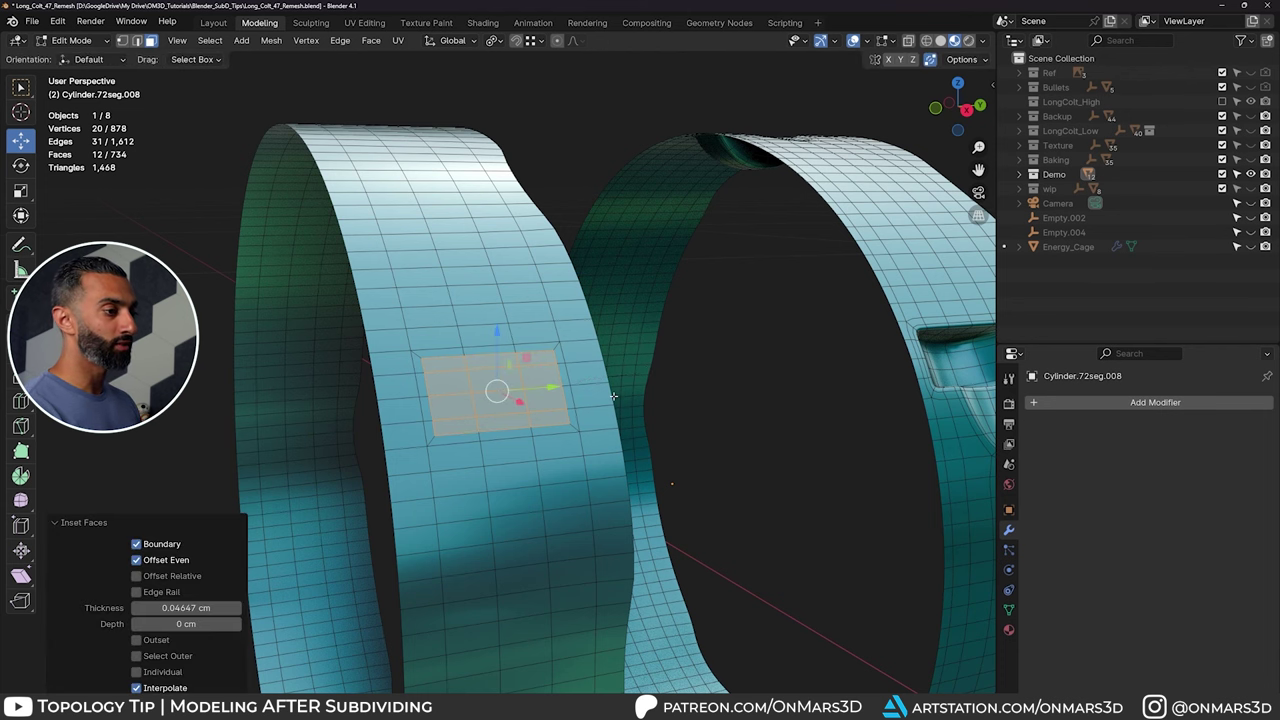
# Step: Extrude the inset faces about 0.237 cm into the ring to form a rectangular recess
pyautogui.moveTo(613, 397); pyautogui.dragTo(581, 408, button='middle')
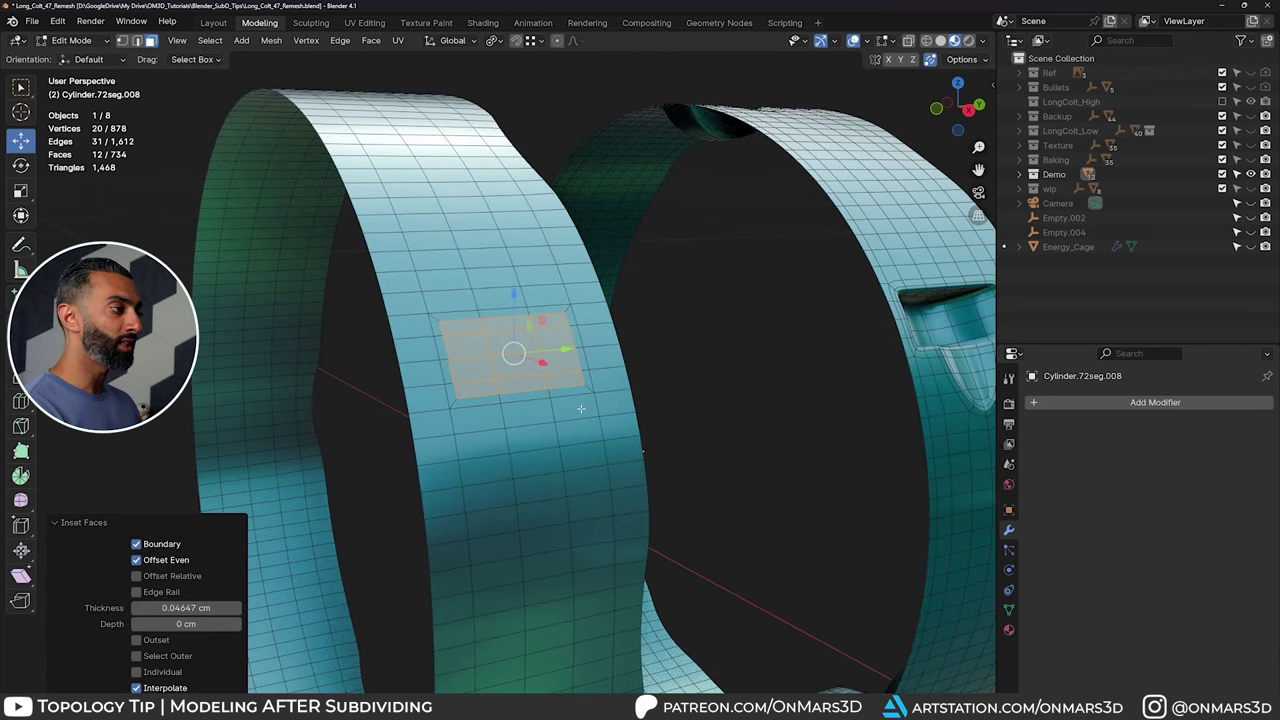
pyautogui.press('e')
pyautogui.click(652, 336)
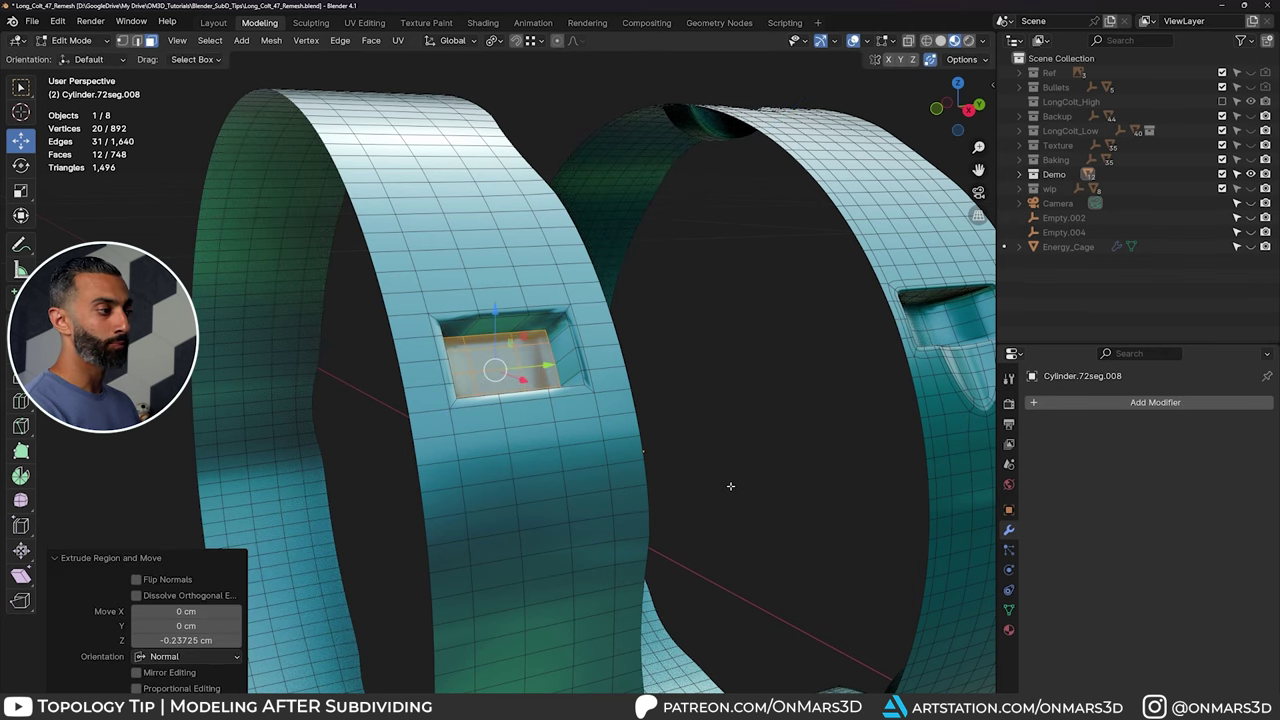
pyautogui.moveTo(685, 466); pyautogui.dragTo(636, 462, button='middle')
pyautogui.scroll(2, 331, 390)
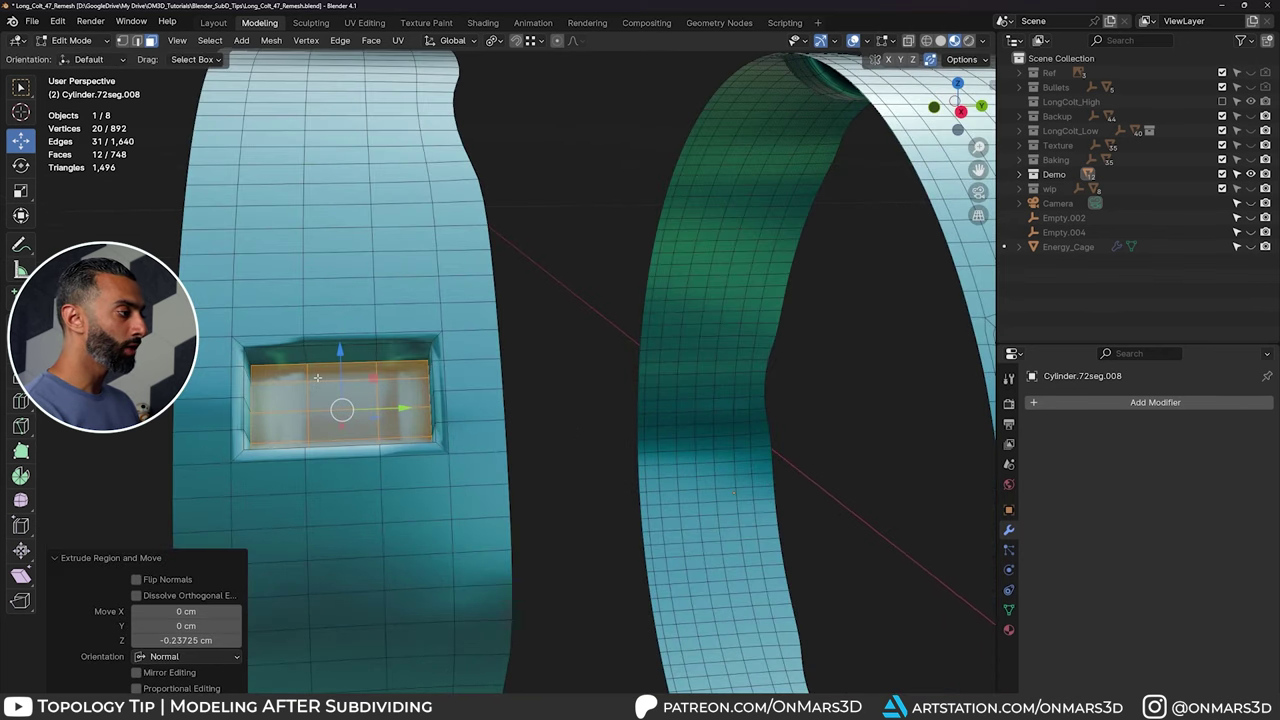
# Step: Set the transform orientation to Normal and push the three middle faces of the recess floor about 0.079 cm deeper
pyautogui.click(328, 370)
pyautogui.keyDown('shift'); pyautogui.click(340, 398); pyautogui.keyUp('shift')
pyautogui.keyDown('shift'); pyautogui.click(350, 433); pyautogui.keyUp('shift')
pyautogui.moveTo(351, 434); pyautogui.dragTo(502, 371, button='middle')
pyautogui.press('KP_Decimal')
pyautogui.scroll(-5, 369, 453)
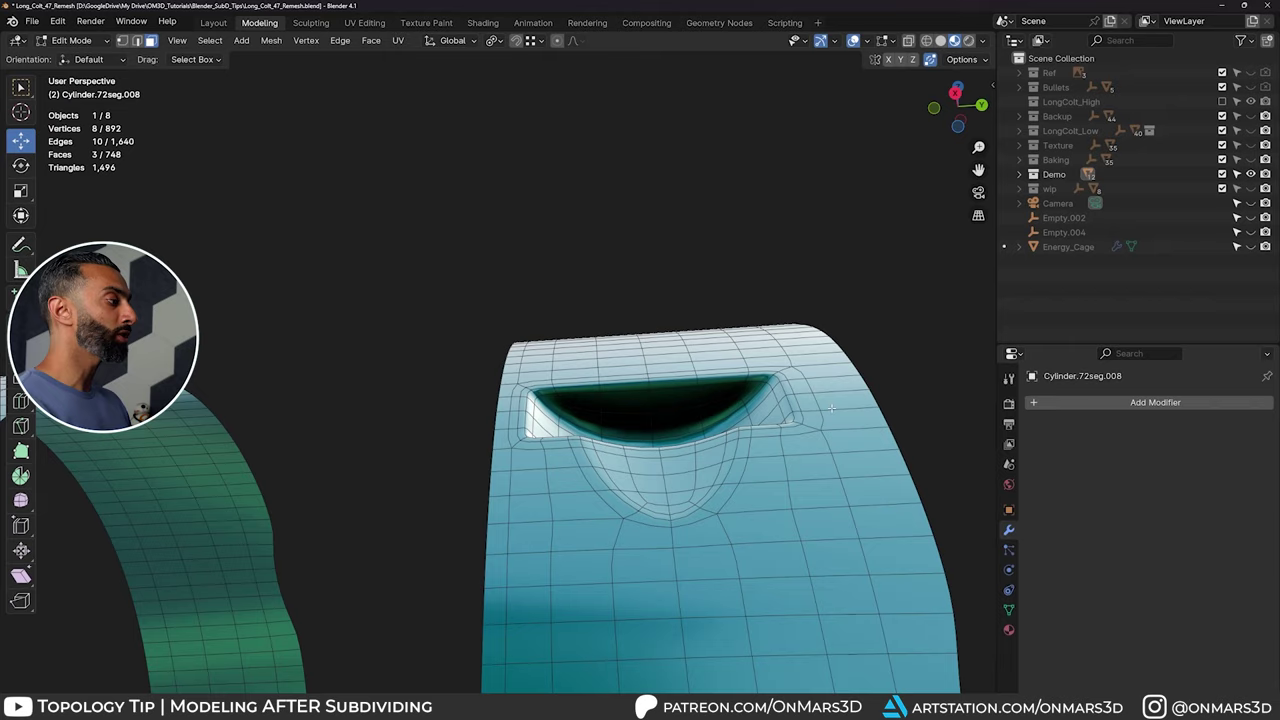
pyautogui.moveTo(423, 346); pyautogui.dragTo(414, 405, button='middle')
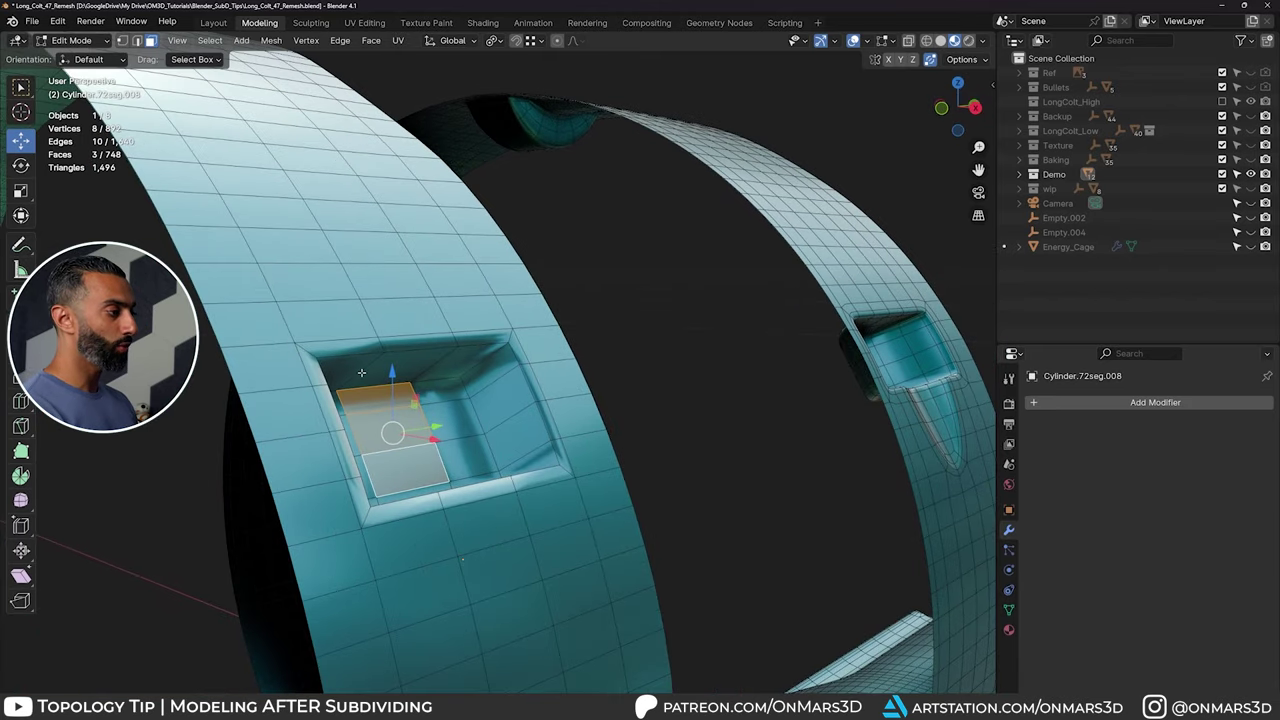
pyautogui.moveTo(554, 450); pyautogui.dragTo(520, 449, button='middle')
pyautogui.press('.')
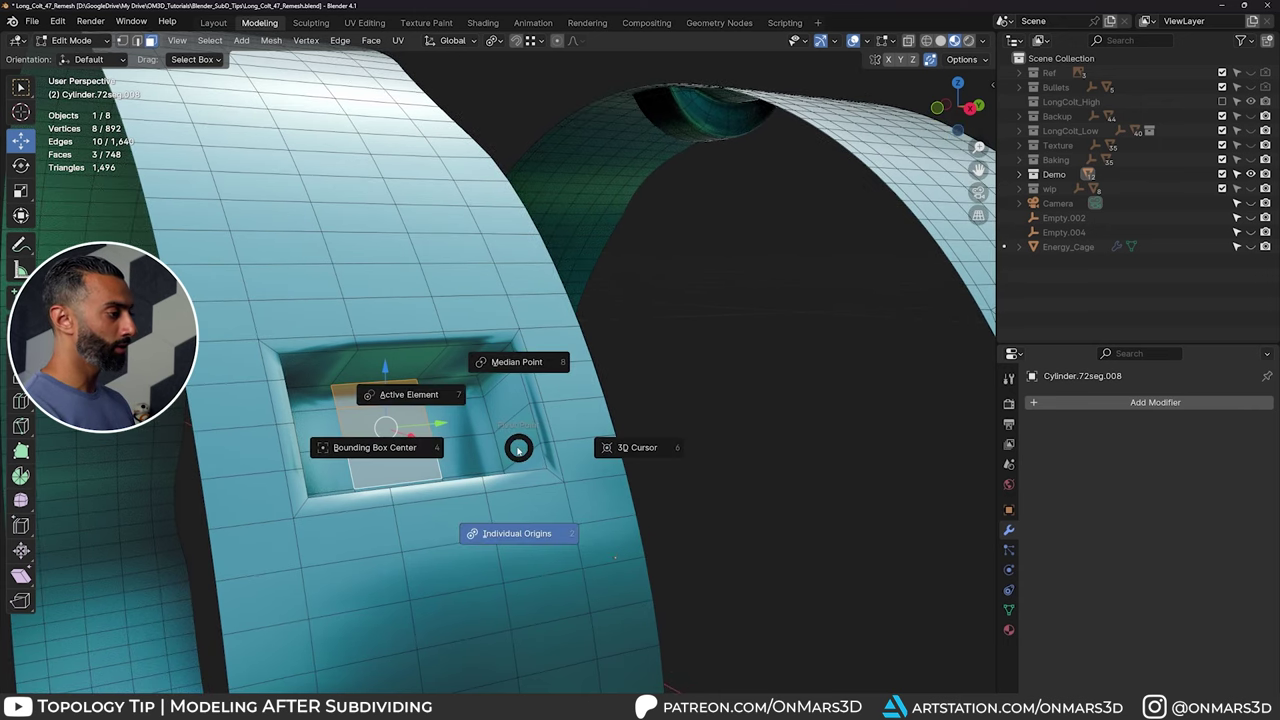
pyautogui.press('Escape')
pyautogui.press(',')
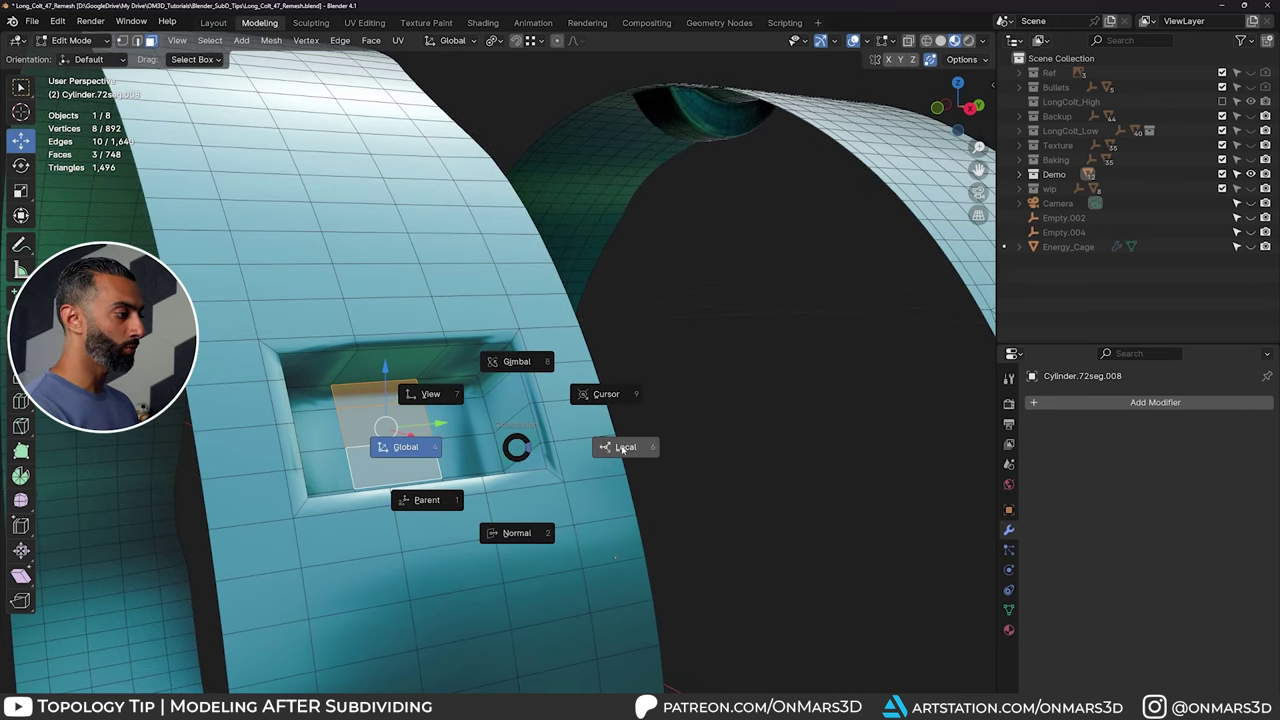
pyautogui.click(517, 533)
pyautogui.moveTo(517, 530); pyautogui.dragTo(545, 471, button='middle')
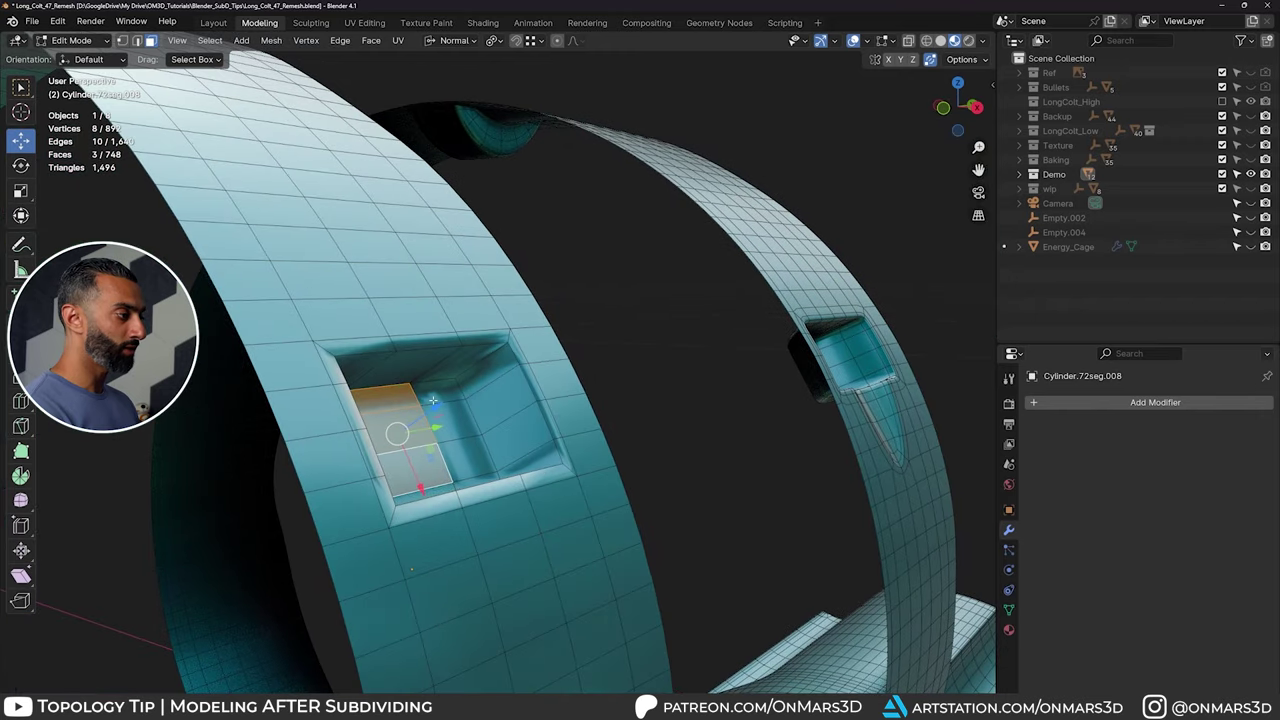
pyautogui.moveTo(435, 409); pyautogui.dragTo(440, 420)
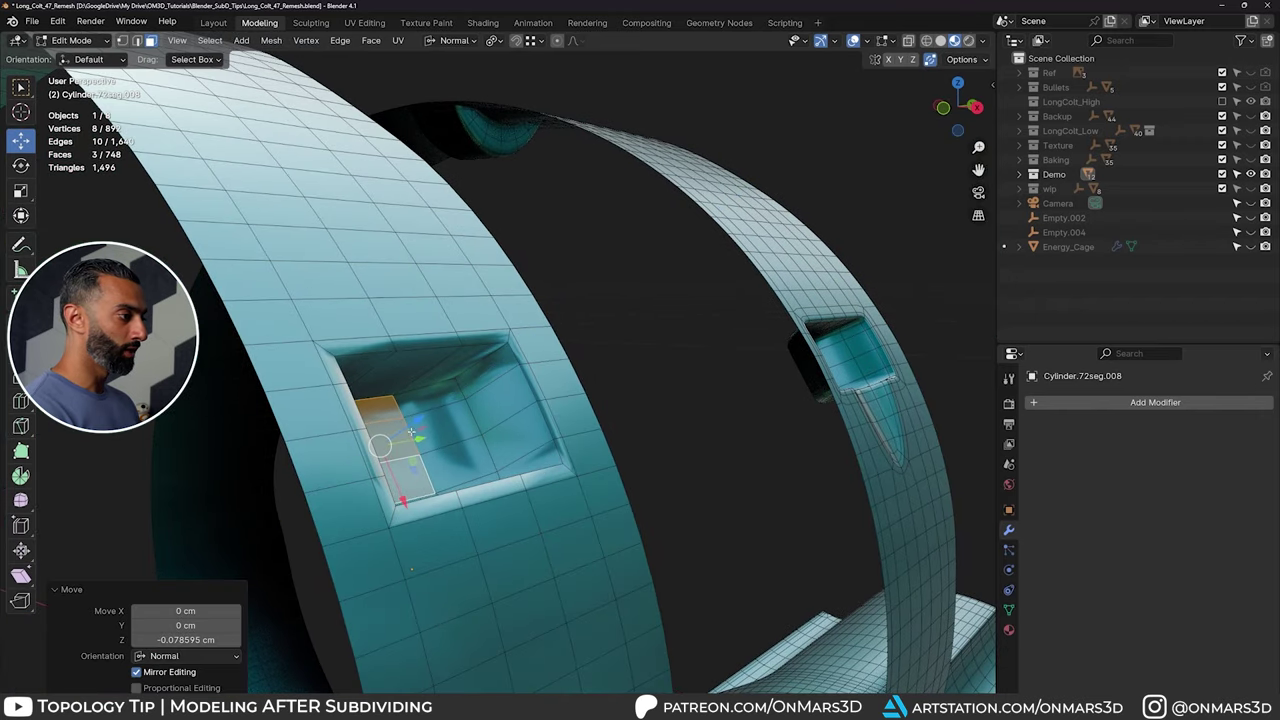
# Step: Edge-slide the five-vertex columns at both side edges of the recess floor along the side walls toward the rim
pyautogui.moveTo(440, 420); pyautogui.dragTo(640, 460, button='middle')
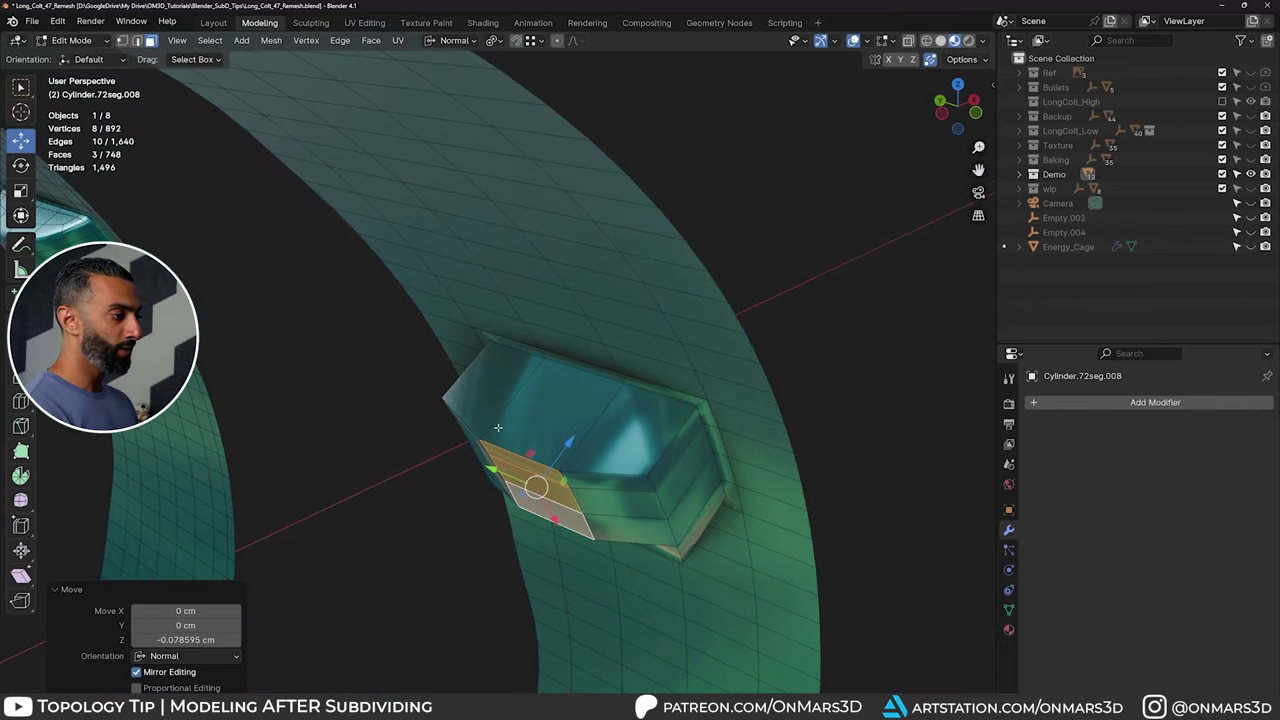
pyautogui.press('1')
pyautogui.click(652, 478)
pyautogui.keyDown('ctrl'); pyautogui.click(678, 550); pyautogui.keyUp('ctrl')
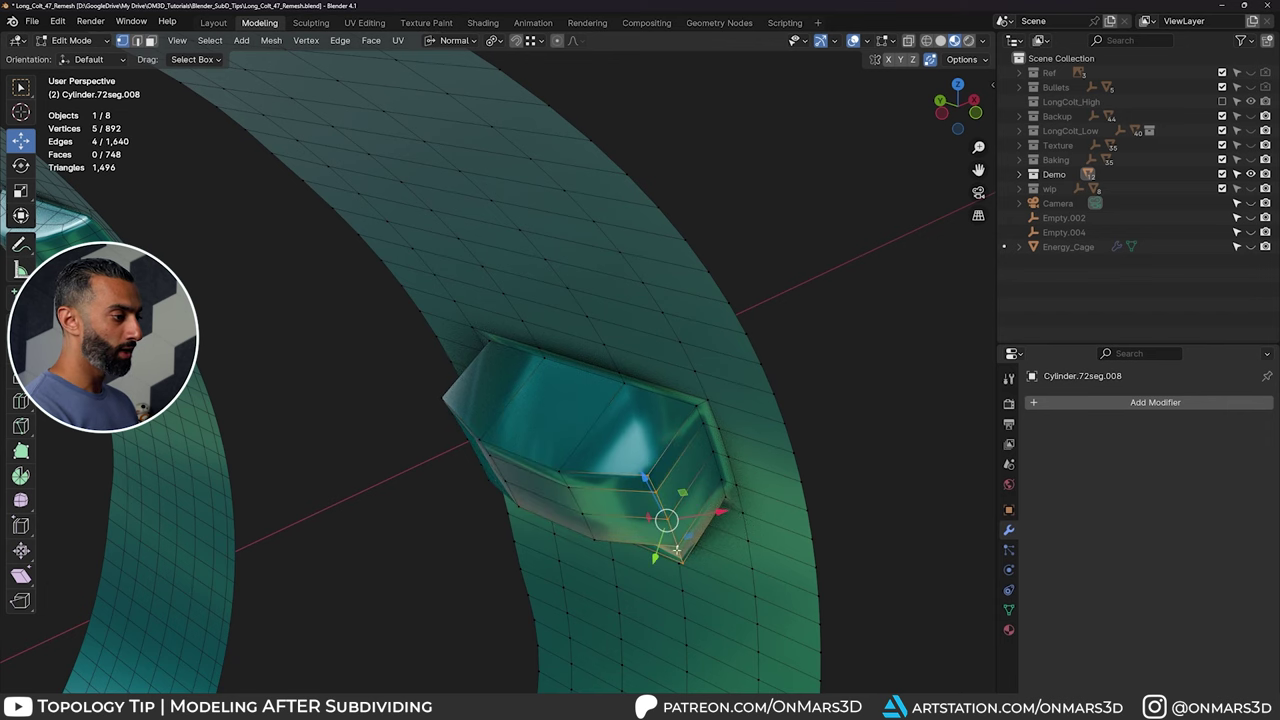
pyautogui.moveTo(676, 543)
pyautogui.mouseDown(button='middle')
pyautogui.moveTo(624, 496)
pyautogui.moveTo(657, 537)
pyautogui.mouseUp(button='middle')
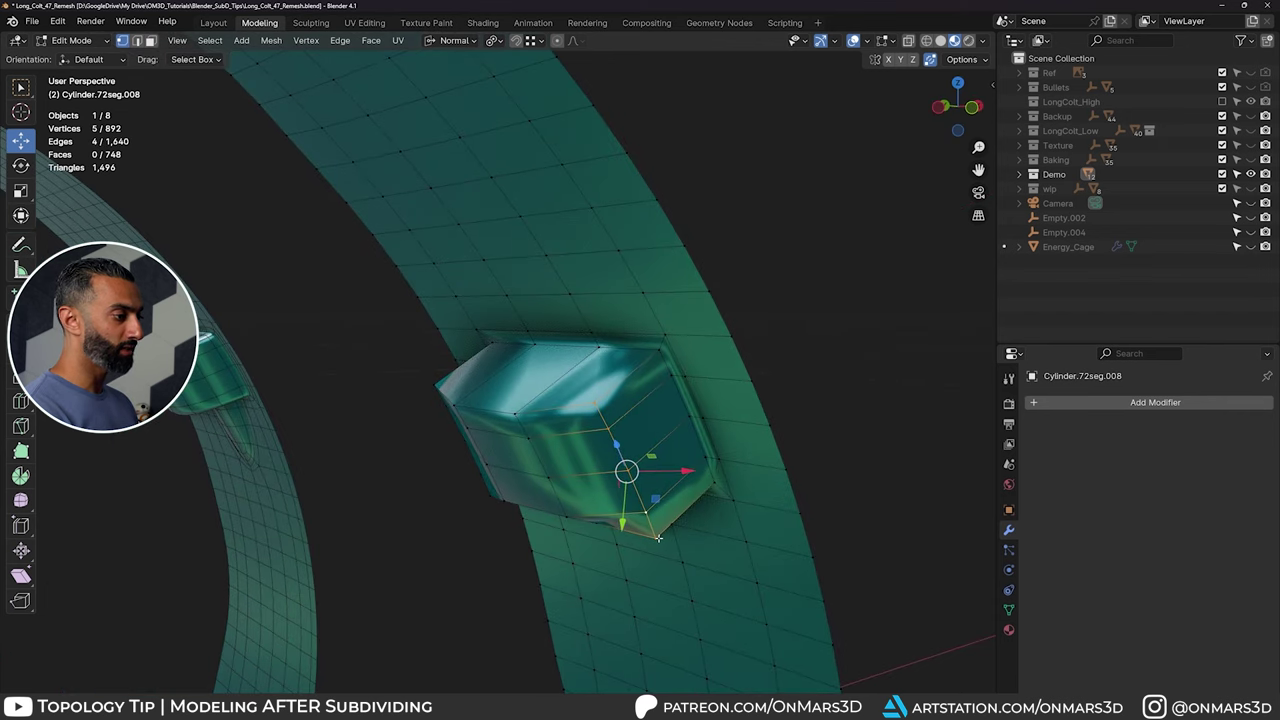
pyautogui.keyDown('shift'); pyautogui.click(657, 537); pyautogui.keyUp('shift')
pyautogui.keyDown('shift'); pyautogui.click(658, 537); pyautogui.keyUp('shift')
pyautogui.moveTo(489, 449); pyautogui.dragTo(634, 451, button='middle')
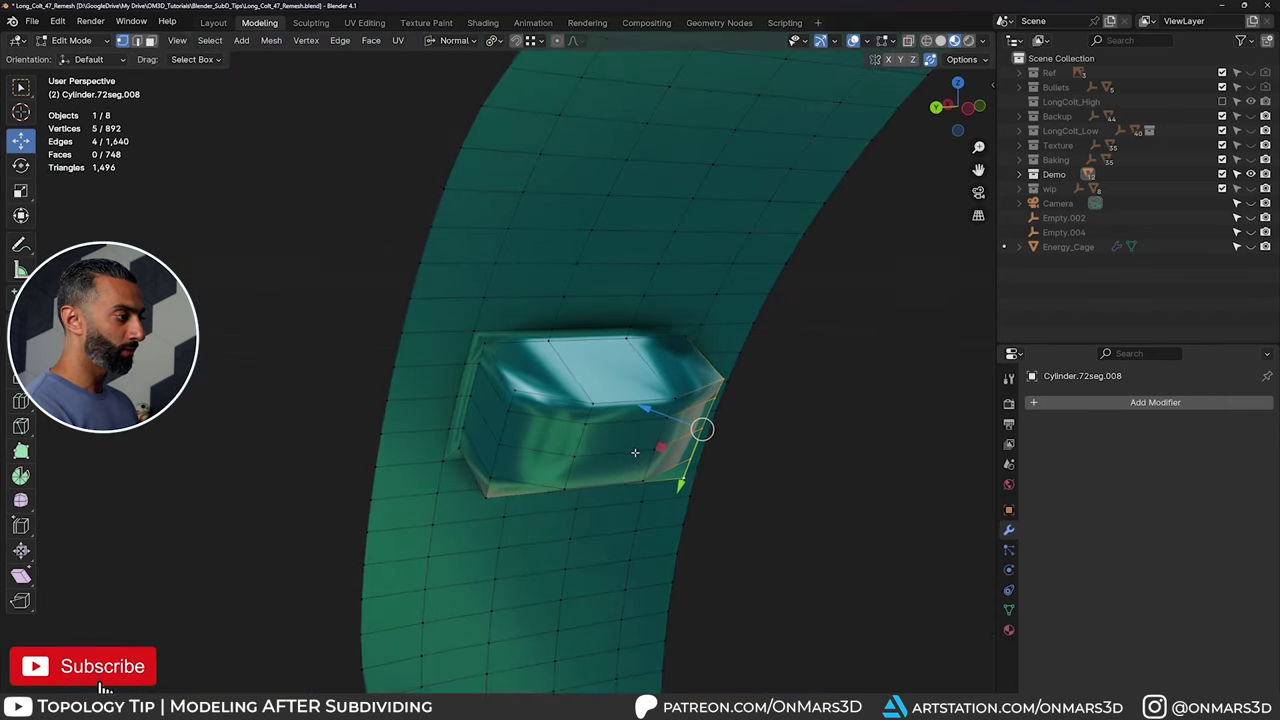
pyautogui.keyDown('shift'); pyautogui.click(512, 392); pyautogui.keyUp('shift')
pyautogui.keyDown('shift'); pyautogui.click(506, 408); pyautogui.keyUp('shift')
pyautogui.keyDown('ctrl'); pyautogui.click(488, 496); pyautogui.keyUp('ctrl')
pyautogui.moveTo(540, 425); pyautogui.dragTo(449, 358, button='middle')
pyautogui.press('g')
pyautogui.press('g')
pyautogui.click(563, 397)
pyautogui.press('Tab')
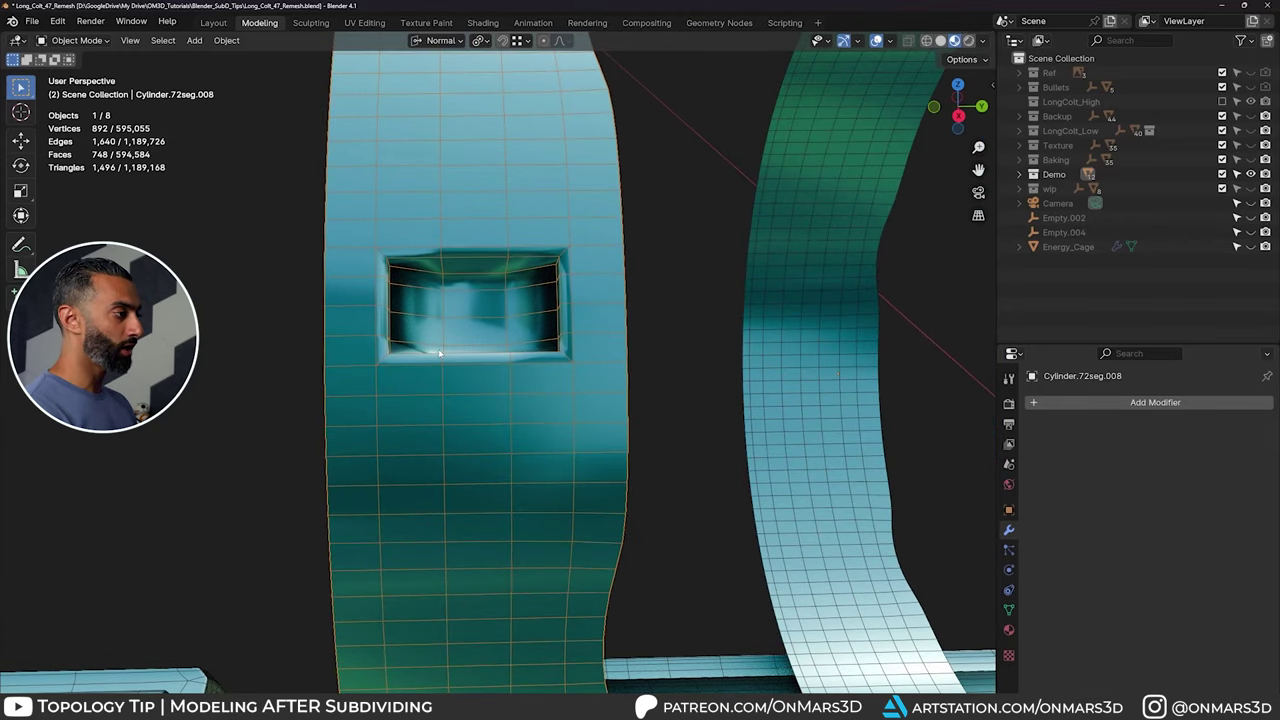
pyautogui.press('i')
pyautogui.press('Escape')
pyautogui.press('Tab')
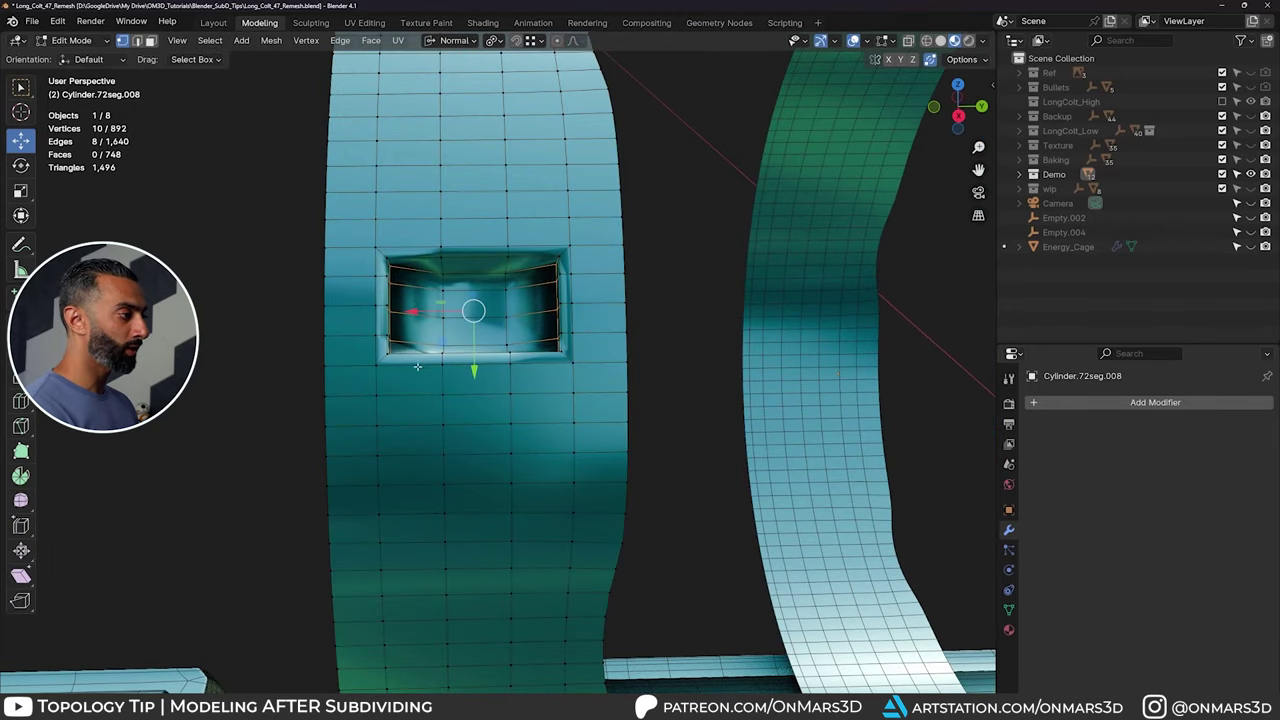
# Step: Knife-cut a slanted line from the recess's lower-left rim down to the inner grid vertex three rows below
pyautogui.scroll(2, 417, 366)
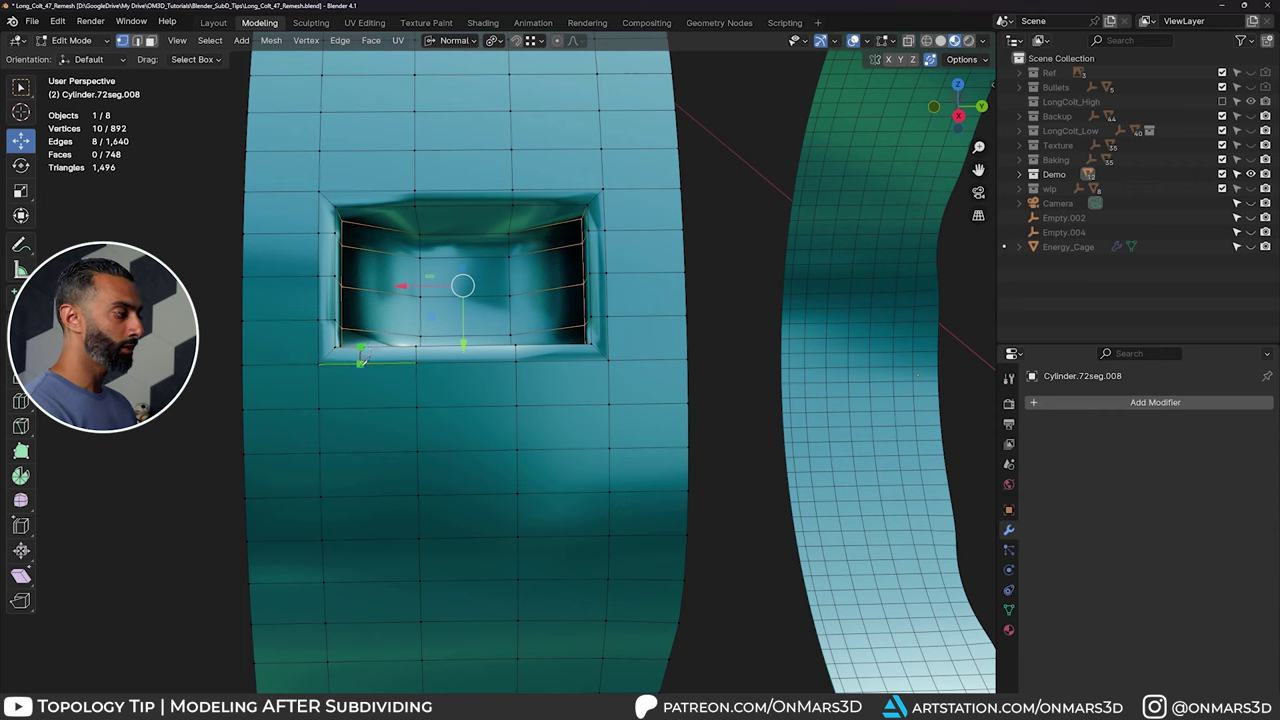
pyautogui.click(360, 348)
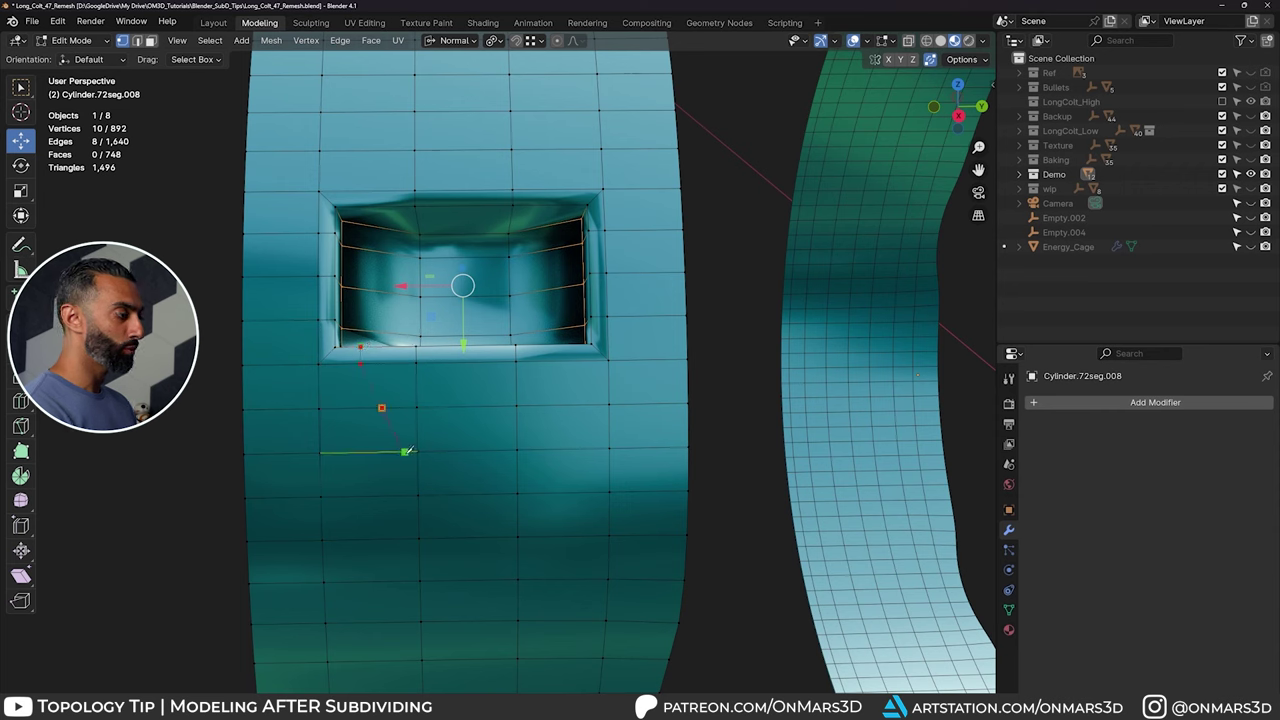
pyautogui.click(405, 451)
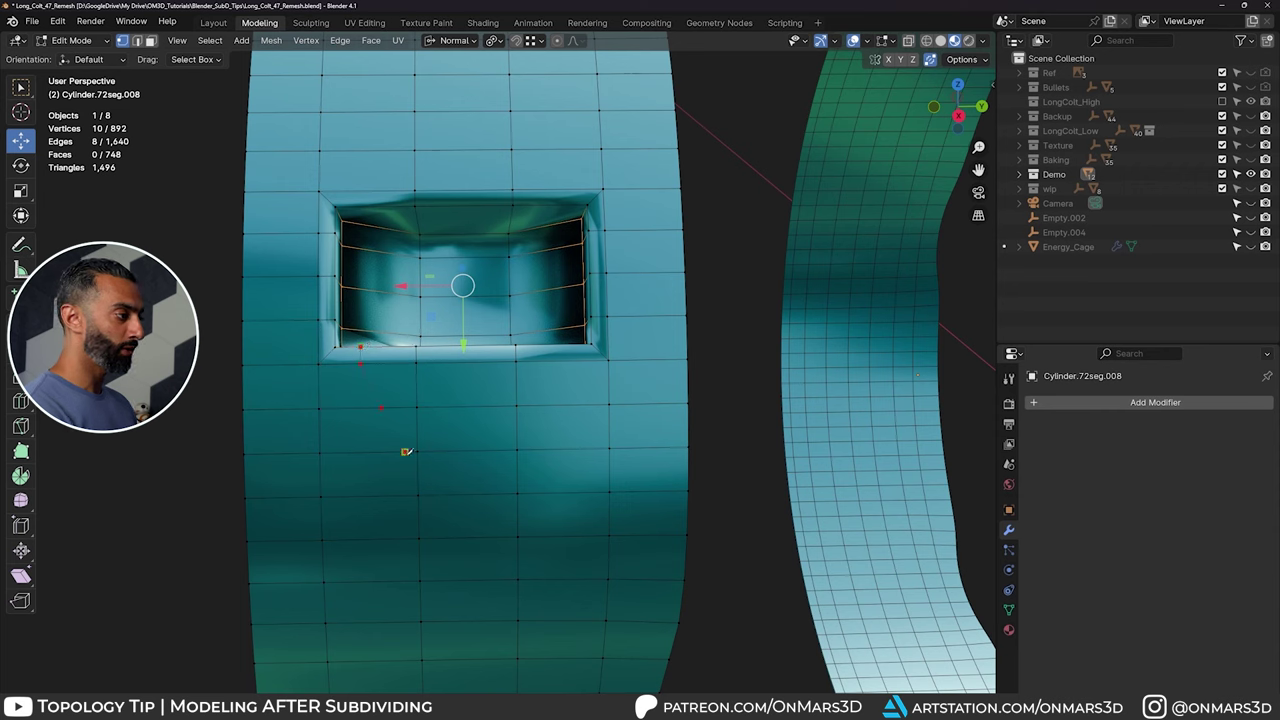
pyautogui.click(418, 495)
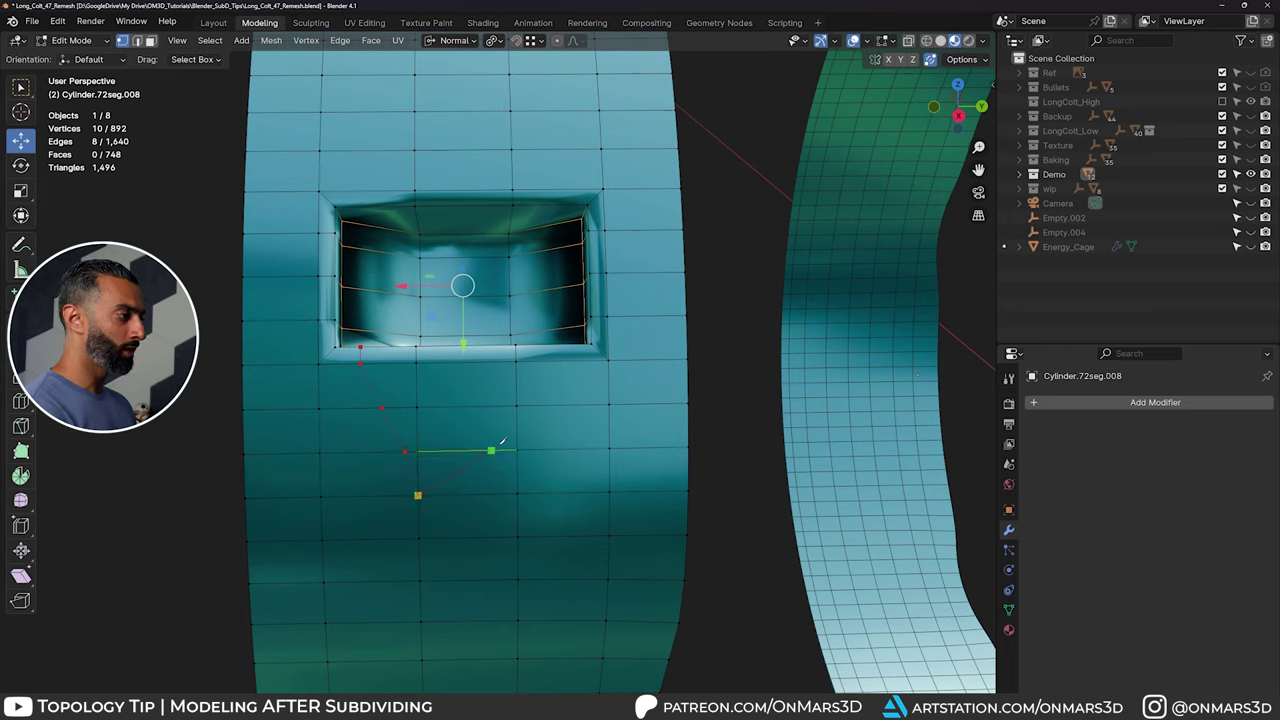
pyautogui.press('Return')
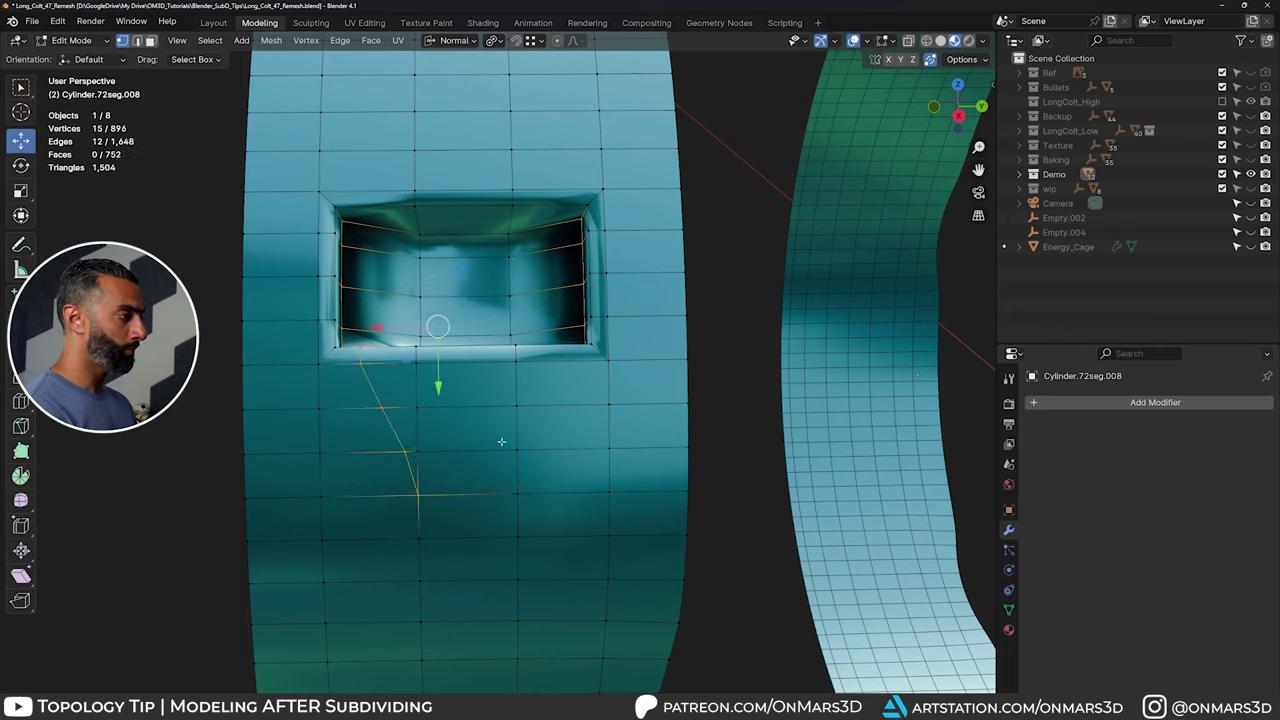
# Step: Vertex-slide the left cut's two middle vertices outward to round the line, the upper one by a factor of about 0.191
pyautogui.click(405, 451)
pyautogui.hotkey('shift', 'v')
pyautogui.click(383, 424)
pyautogui.click(382, 408)
pyautogui.hotkey('shift', 'v')
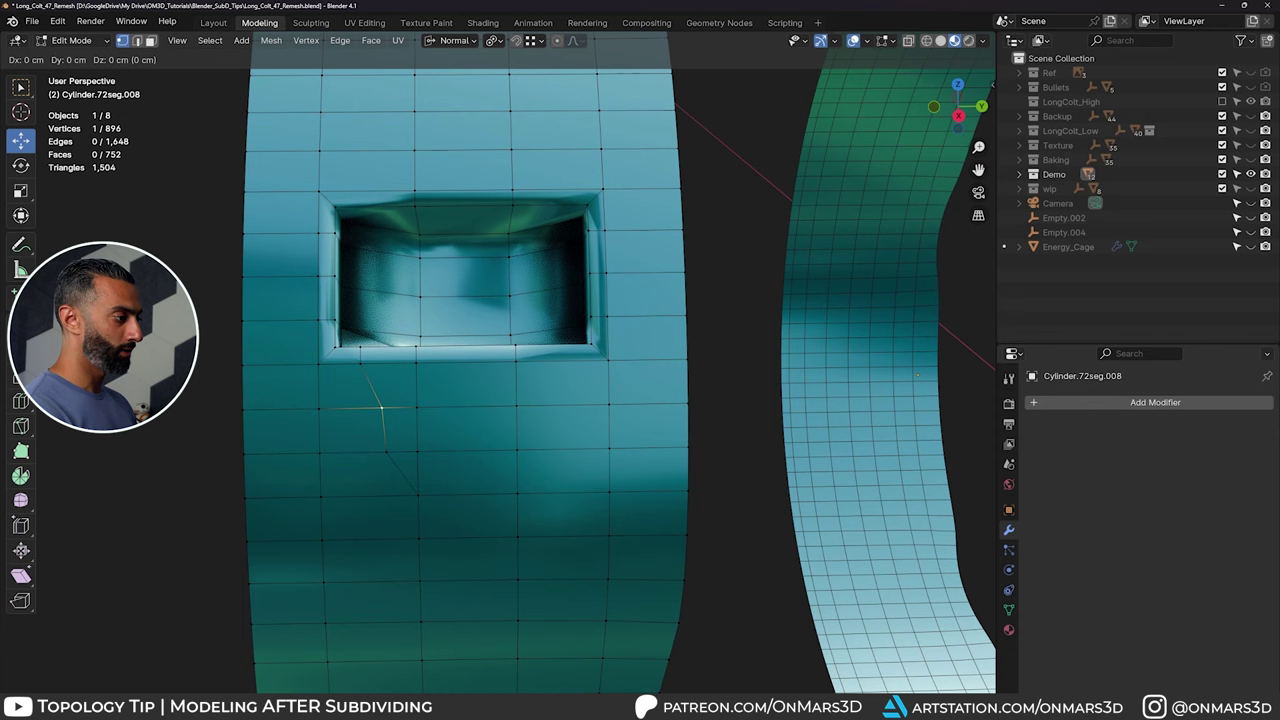
pyautogui.click(369, 405)
# Step: Knife-cut a mirrored curved line on the right, from the inner grid vertex three rows below up to the recess's rim
pyautogui.press('k')
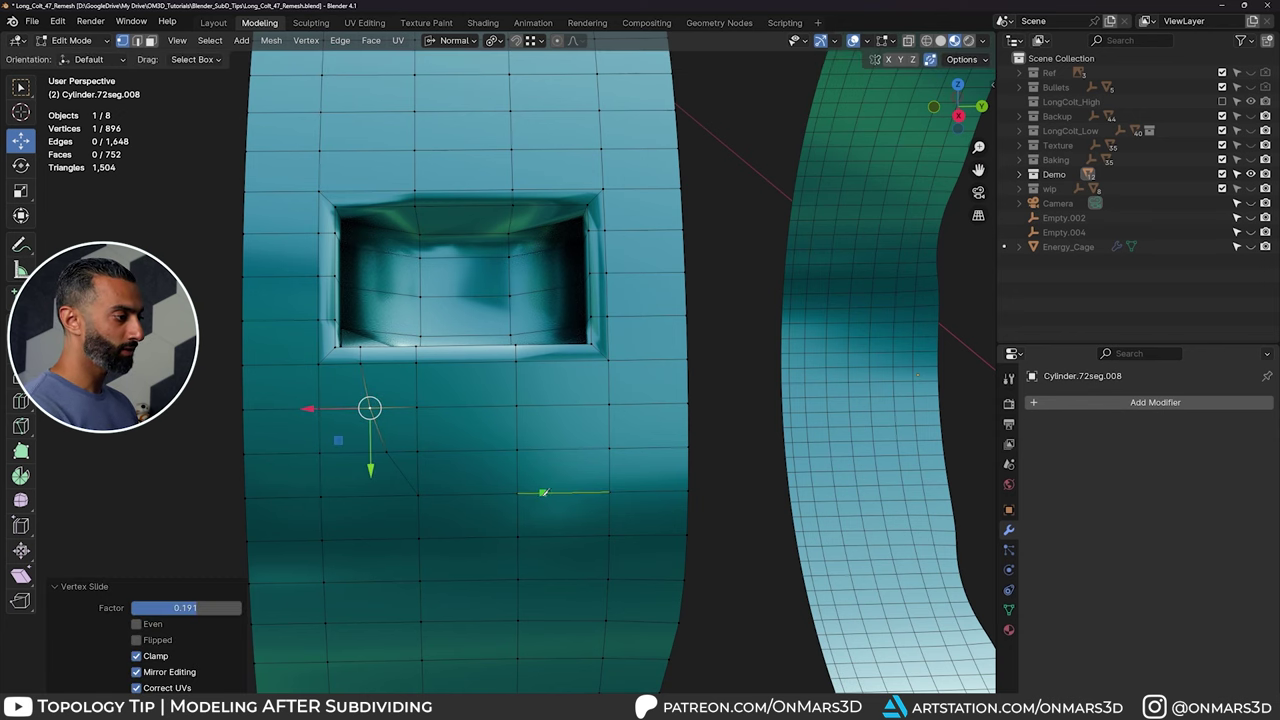
pyautogui.click(554, 449)
pyautogui.click(568, 405)
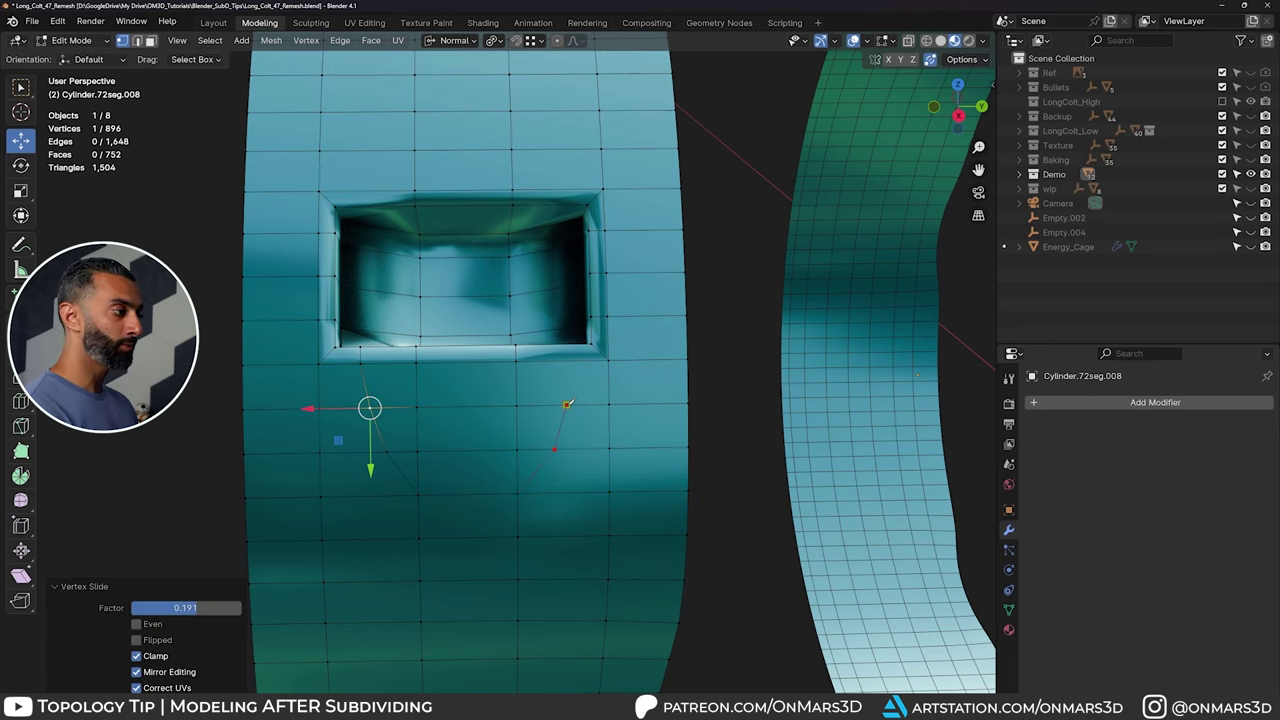
pyautogui.click(574, 345)
pyautogui.press('Return')
# Step: Add one centred loop cut around the ring through the middle of the recess
pyautogui.moveTo(576, 323); pyautogui.dragTo(502, 333, button='middle')
pyautogui.scroll(-3, 539, 452)
pyautogui.hotkey('ctrl', 'r')
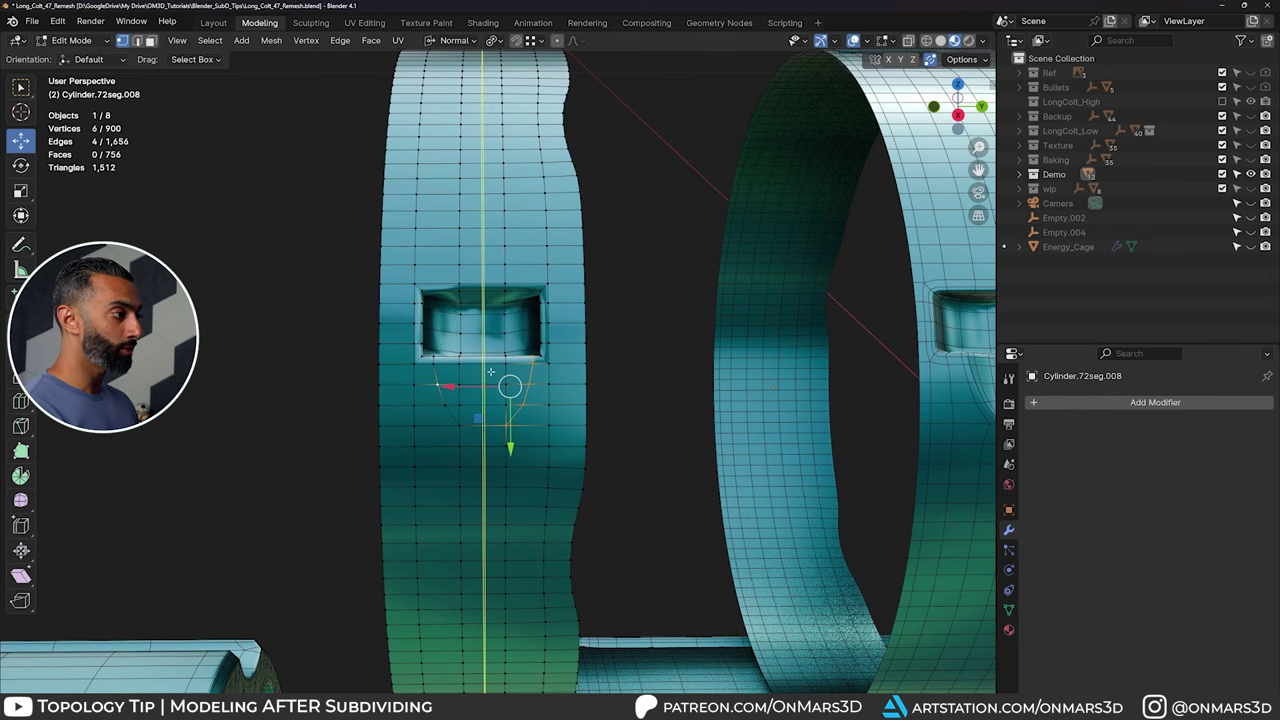
pyautogui.click(483, 325)
pyautogui.rightClick(483, 325)
# Step: Push the block of six faces directly below the recess's lower rim inward along the normal
pyautogui.moveTo(528, 367)
pyautogui.mouseDown(button='middle')
pyautogui.moveTo(537, 343)
pyautogui.moveTo(540, 384)
pyautogui.mouseUp(button='middle')
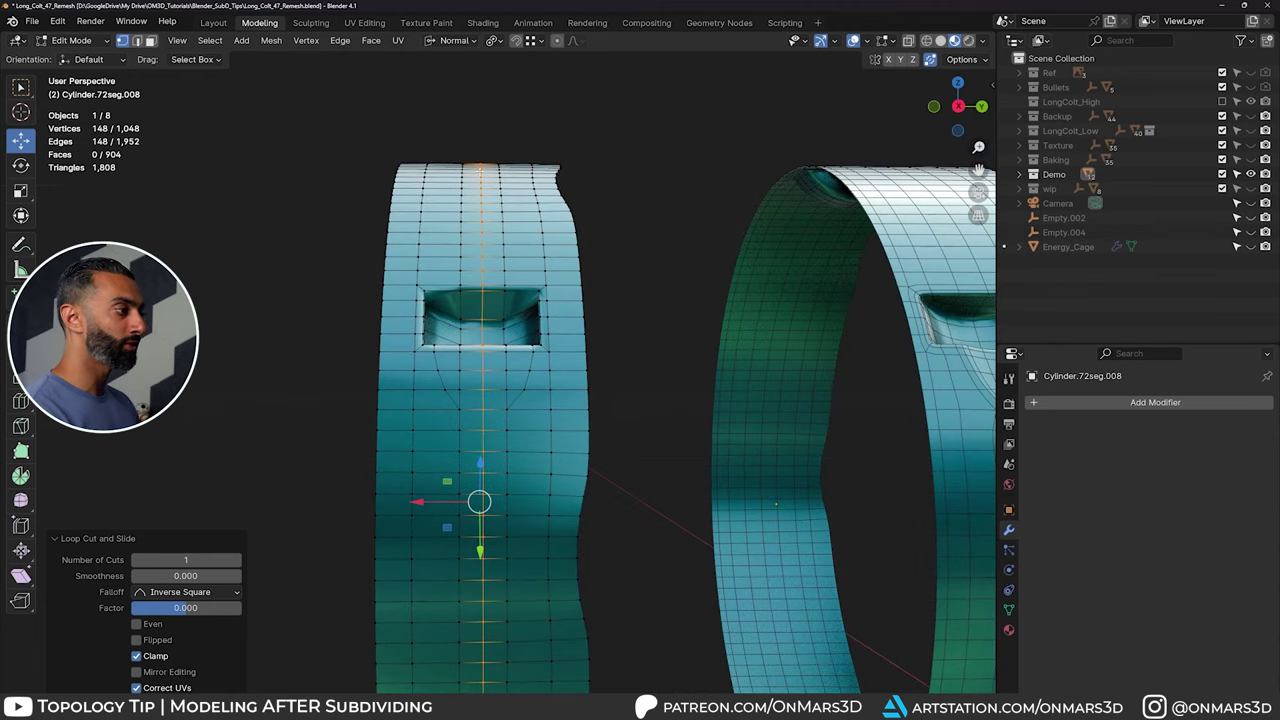
pyautogui.scroll(3, 512, 322)
pyautogui.moveTo(512, 322); pyautogui.dragTo(511, 288, button='middle')
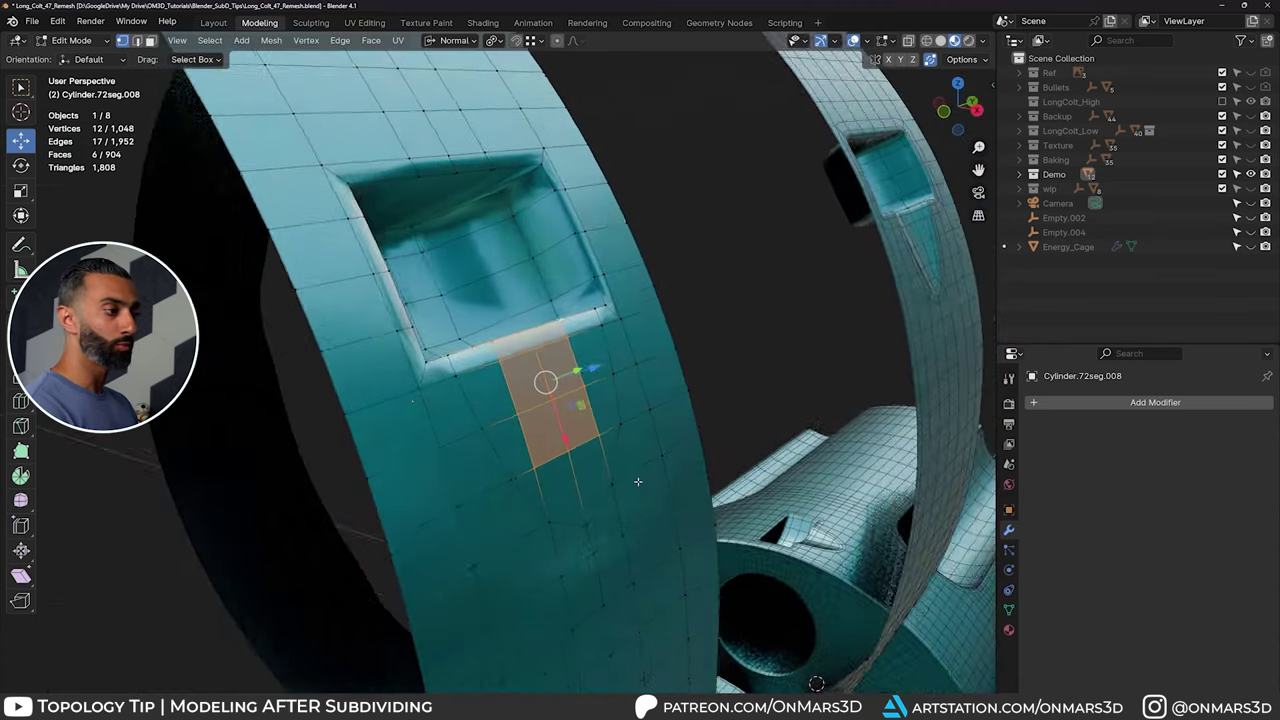
pyautogui.moveTo(637, 480); pyautogui.dragTo(617, 388, button='middle')
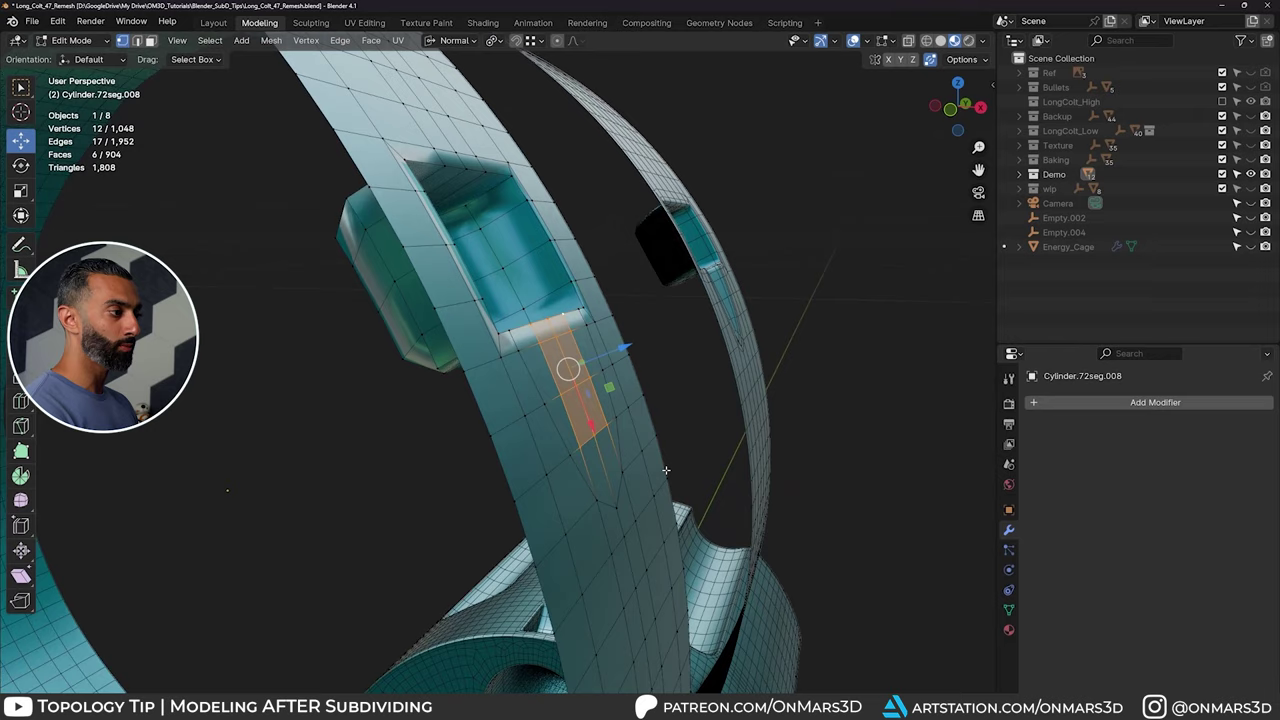
pyautogui.moveTo(627, 345); pyautogui.dragTo(610, 352)
# Step: Move the four vertices on the scoop's centre line about 0.023 cm deeper along the normal
pyautogui.moveTo(678, 410); pyautogui.dragTo(398, 425, button='middle')
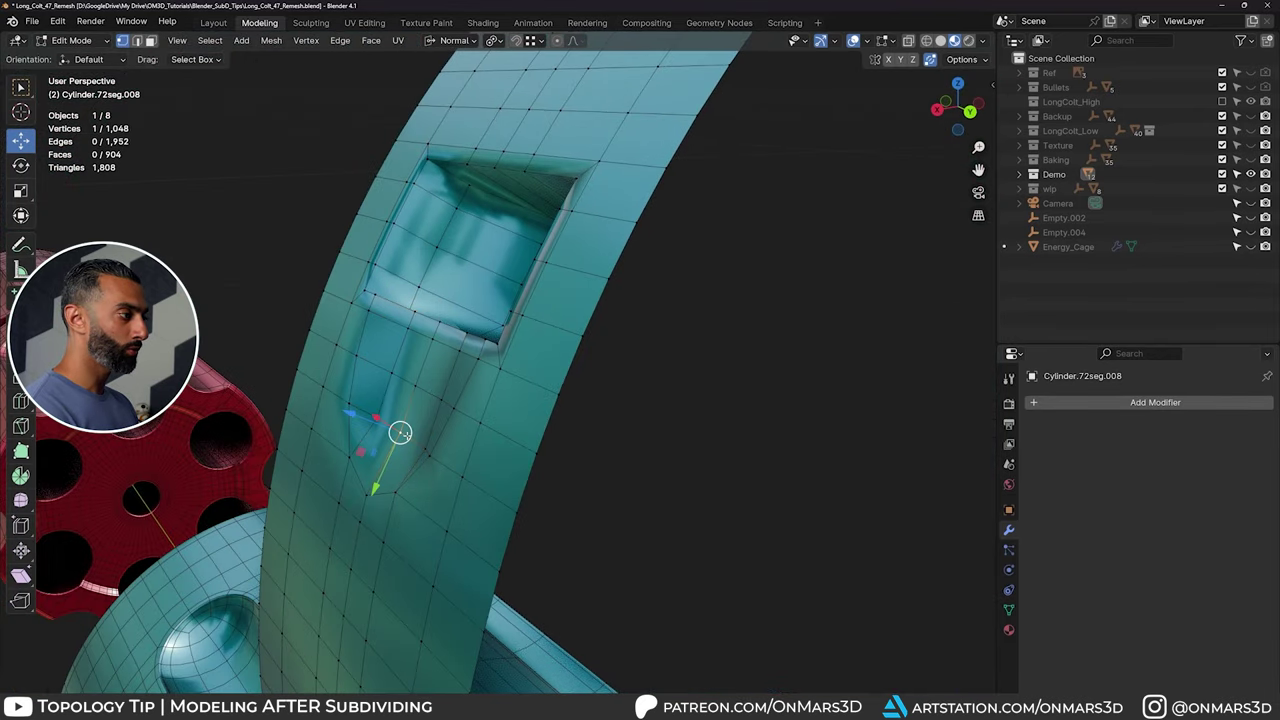
pyautogui.keyDown('ctrl'); pyautogui.click(444, 322); pyautogui.keyUp('ctrl')
pyautogui.moveTo(444, 322); pyautogui.dragTo(394, 334, button='middle')
pyautogui.moveTo(378, 338); pyautogui.dragTo(387, 343)
pyautogui.moveTo(387, 343); pyautogui.dragTo(487, 360, button='middle')
pyautogui.scroll(-2, 487, 454)
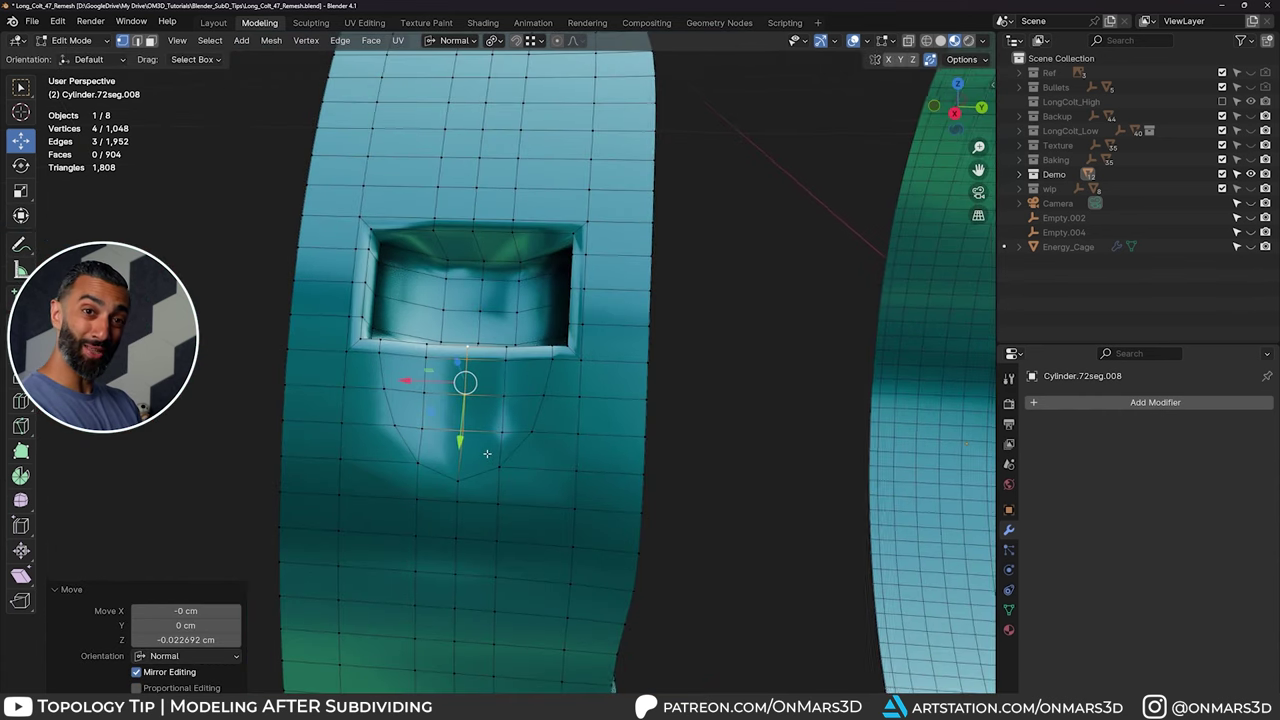
# Step: Knife-cut a line across the scoop's lower end, from the left inner column through the centre line to the right inner column
pyautogui.scroll(2, 487, 454)
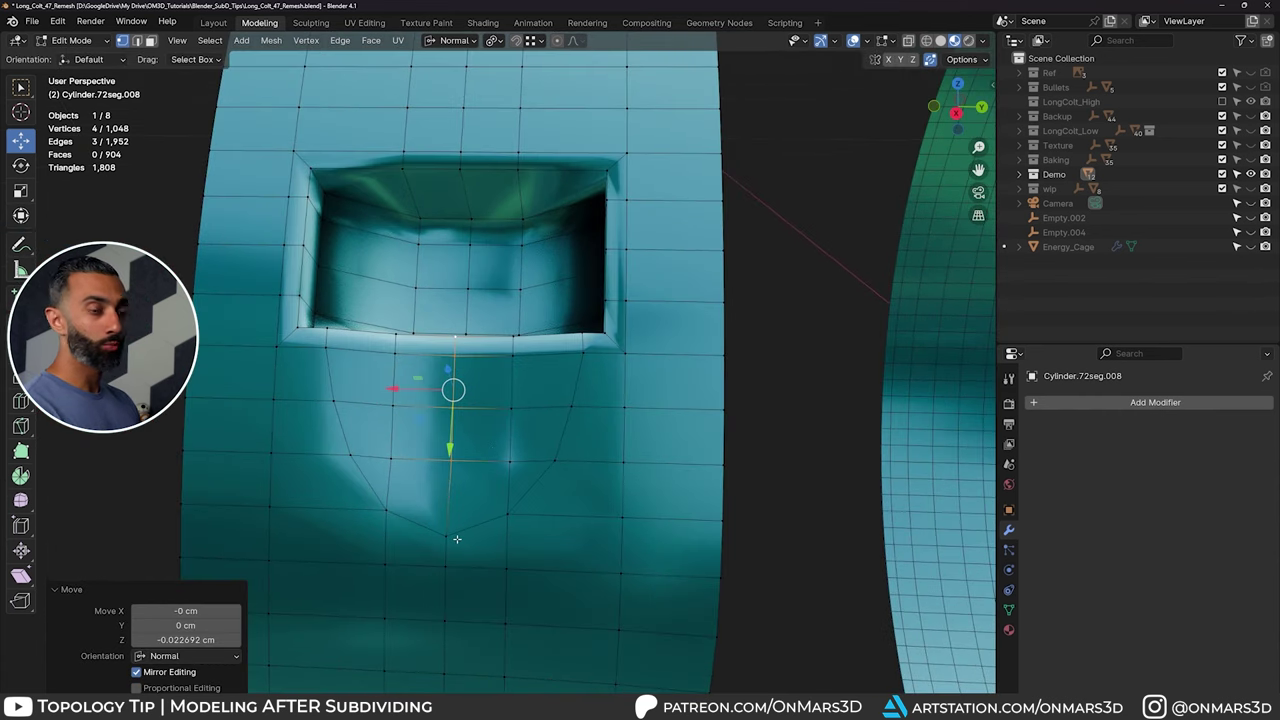
pyautogui.press('k')
pyautogui.click(388, 482)
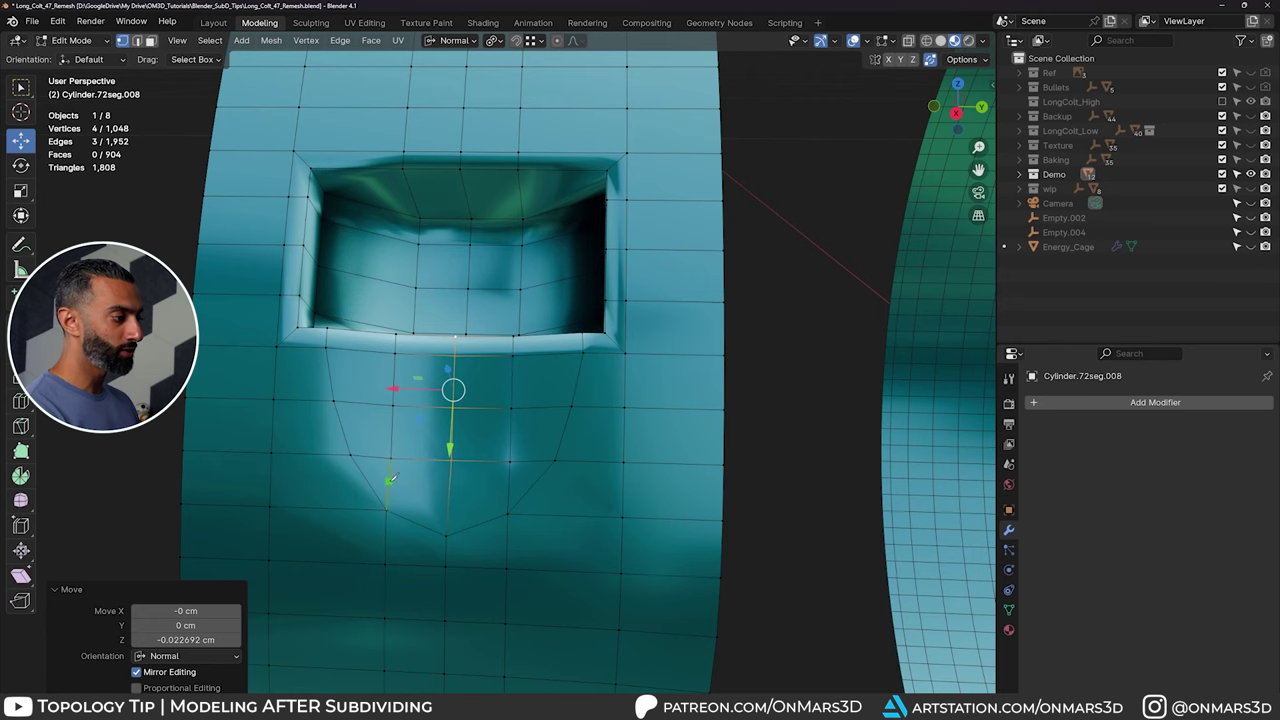
pyautogui.click(448, 500)
pyautogui.click(509, 485)
pyautogui.press('Return')
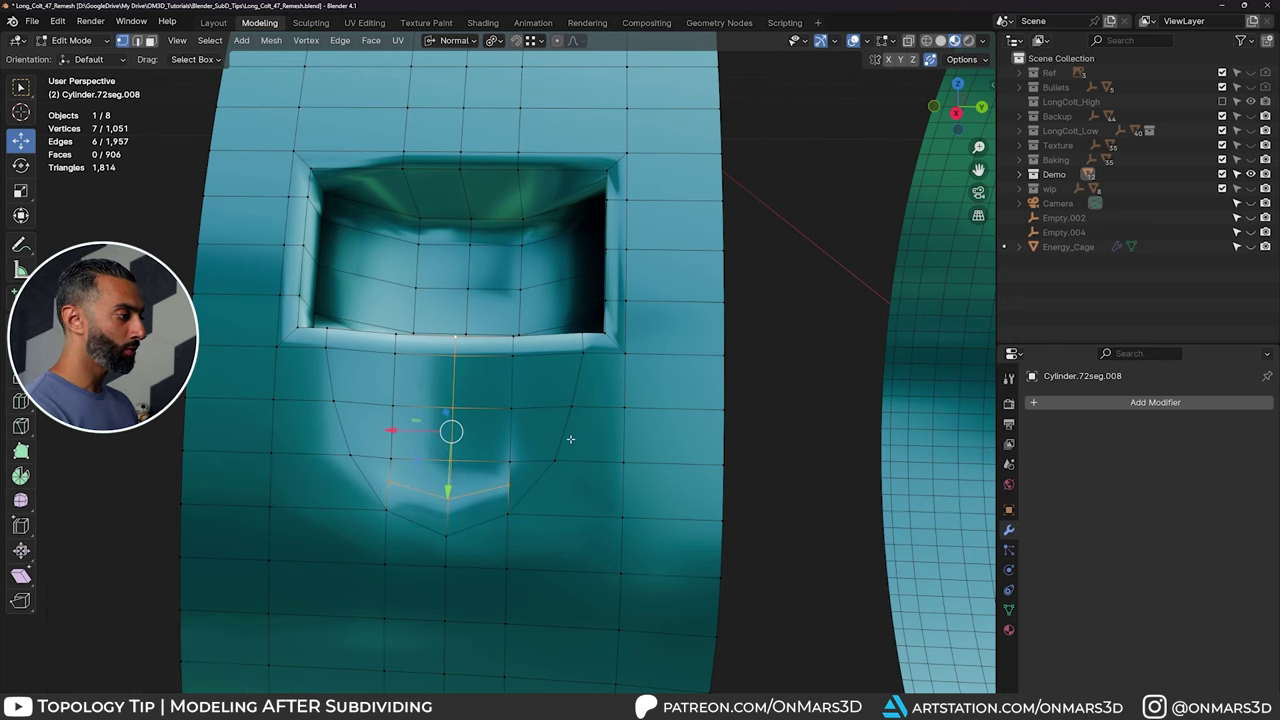
# Step: Slide the outer vertices of the new cut along their edges to refine the scoop's lower contour
pyautogui.click(388, 481)
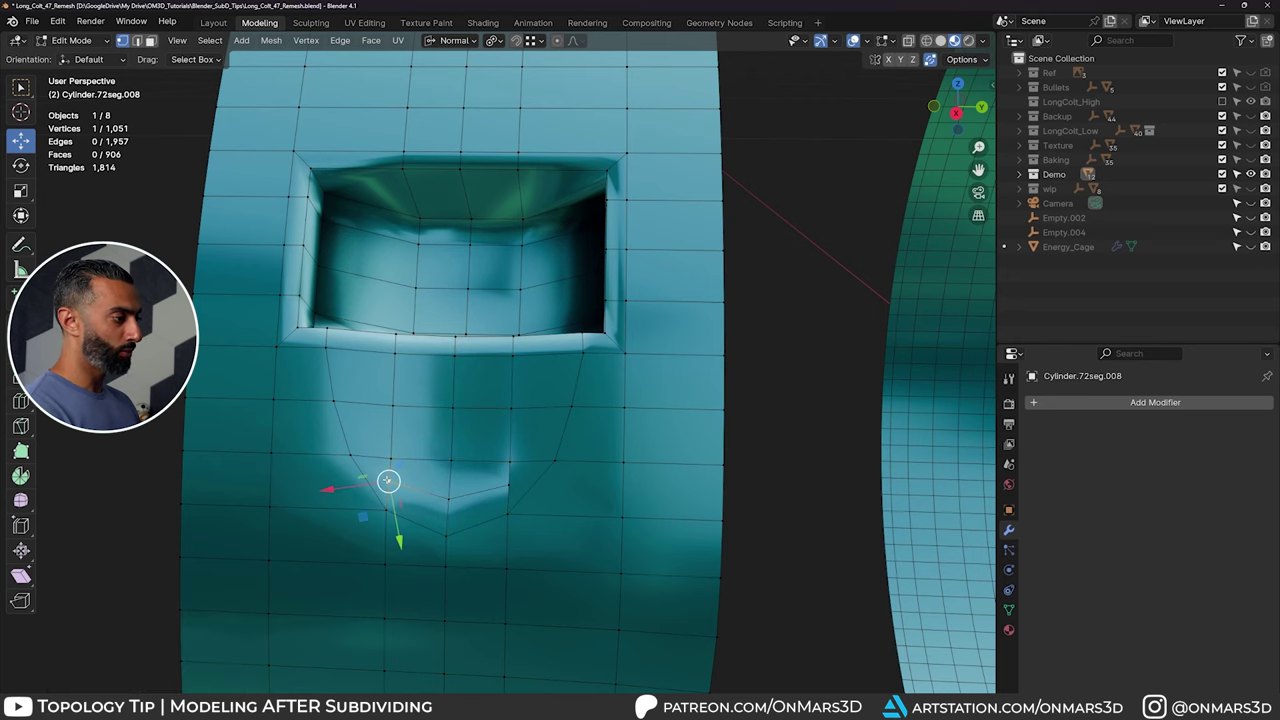
pyautogui.hotkey('shift', 'v')
pyautogui.click(500, 479)
# Step: Leave mesh editing and add a Subdivision modifier with viewport level 2 to the left ring, checking the smoothed result
pyautogui.scroll(-3, 500, 479)
pyautogui.moveTo(500, 465); pyautogui.dragTo(517, 433, button='middle')
pyautogui.scroll(-3, 560, 440)
pyautogui.press('Tab')
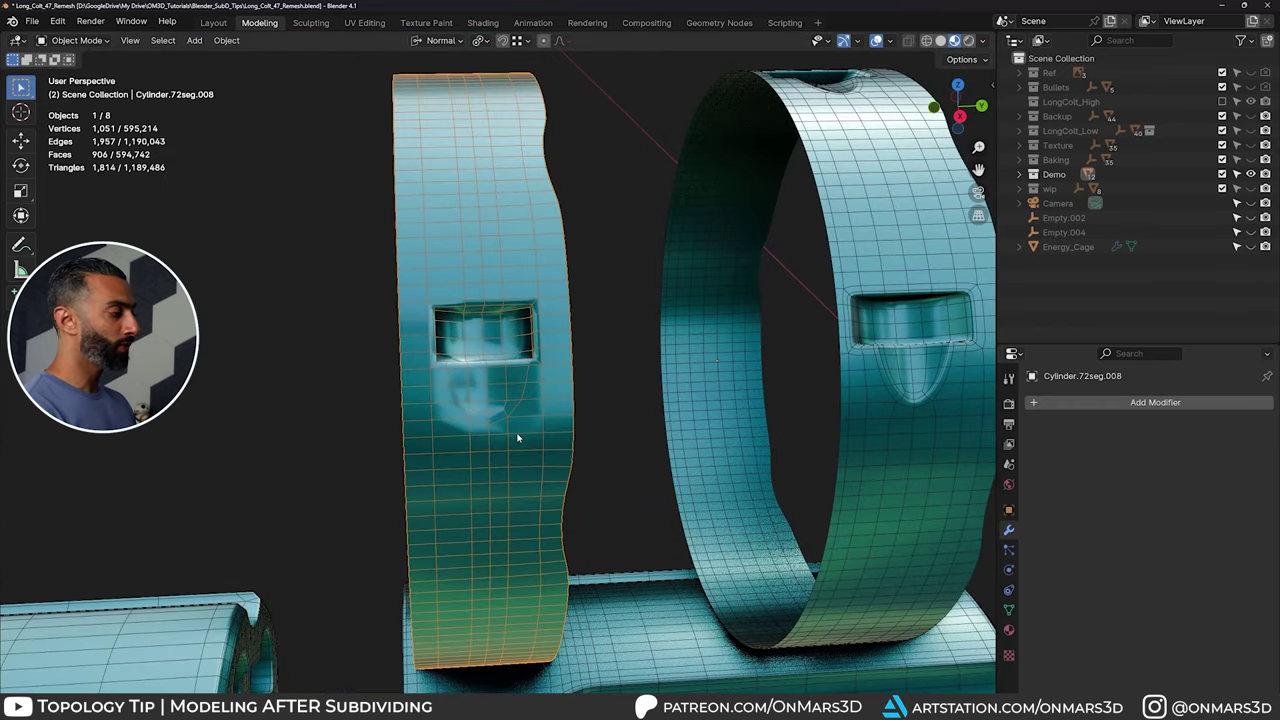
pyautogui.hotkey('ctrl', '2')
pyautogui.click(617, 400)
pyautogui.moveTo(617, 400); pyautogui.dragTo(489, 391, button='middle')
pyautogui.hotkey('shift', 'w')
pyautogui.scroll(2, 541, 382)
pyautogui.click(541, 383)
# Step: Add one loop cut around the recess's inner walls, slid close to the rim with a factor of 0.740
pyautogui.press('Tab')
pyautogui.scroll(1, 489, 391)
pyautogui.moveTo(420, 360); pyautogui.dragTo(380, 218, button='middle')
pyautogui.hotkey('ctrl', 'r')
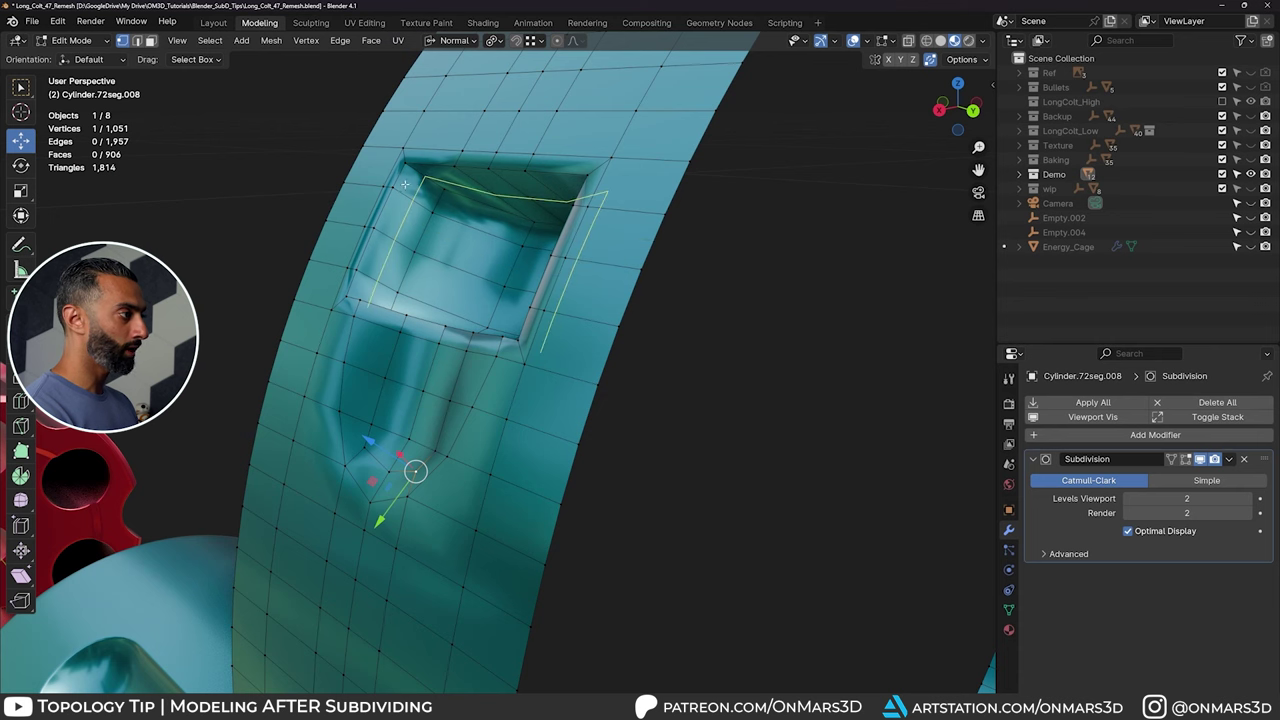
pyautogui.click(405, 182)
pyautogui.click(404, 173)
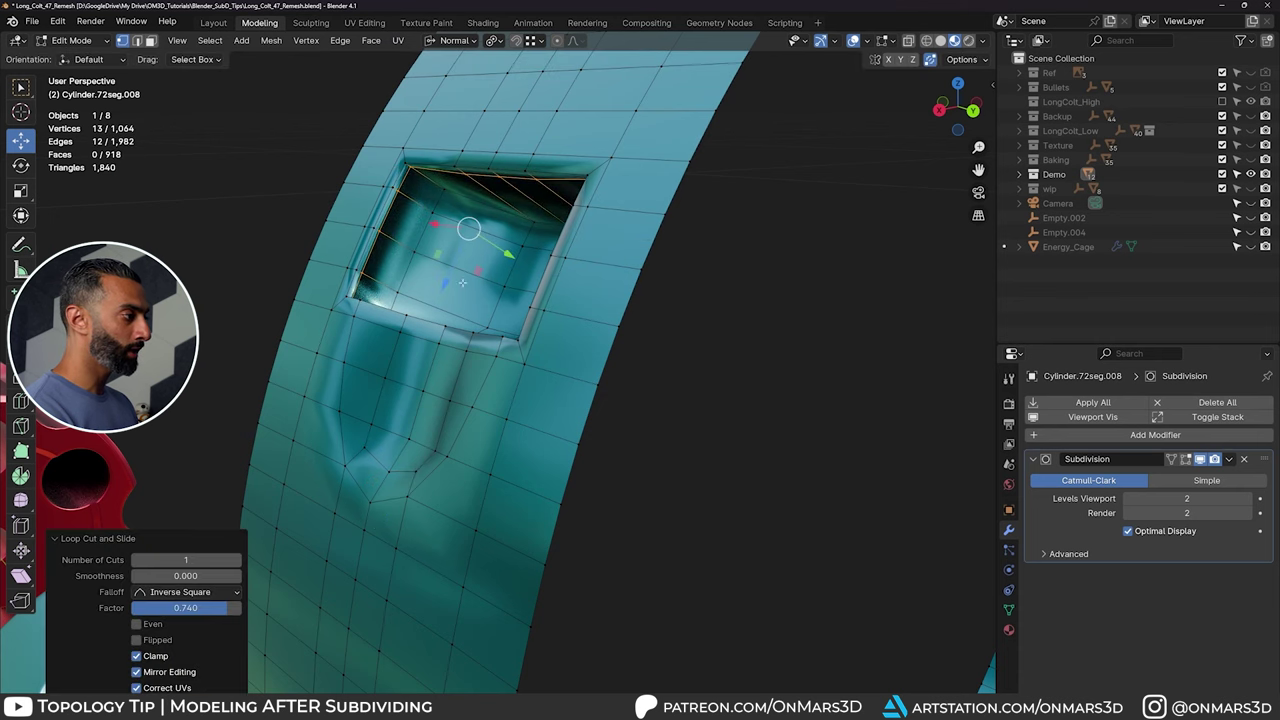
# Step: Bevel the recess's inner loop together with the scoop's U-shaped outline, using a width of 0.0153 cm and 2 segments
pyautogui.moveTo(463, 283); pyautogui.dragTo(332, 386, button='middle')
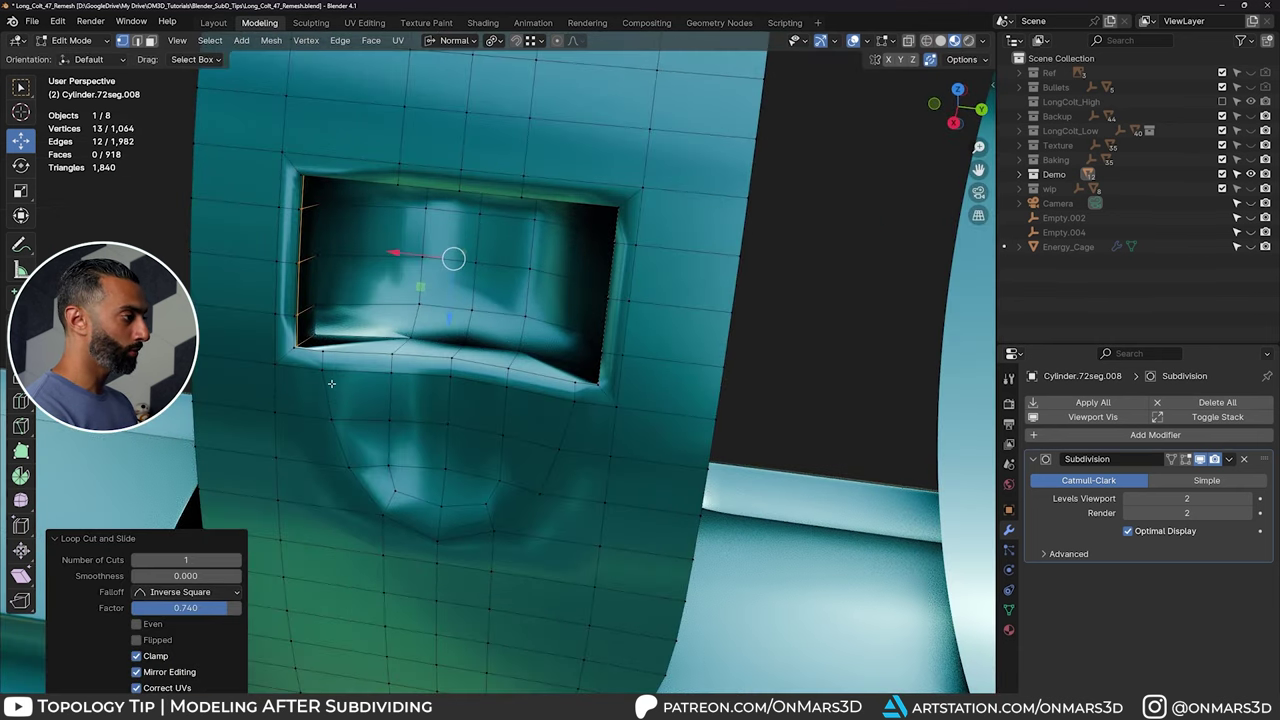
pyautogui.press('2')
pyautogui.keyDown('alt'); pyautogui.keyDown('shift'); pyautogui.click(324, 359); pyautogui.keyUp('shift'); pyautogui.keyUp('alt')
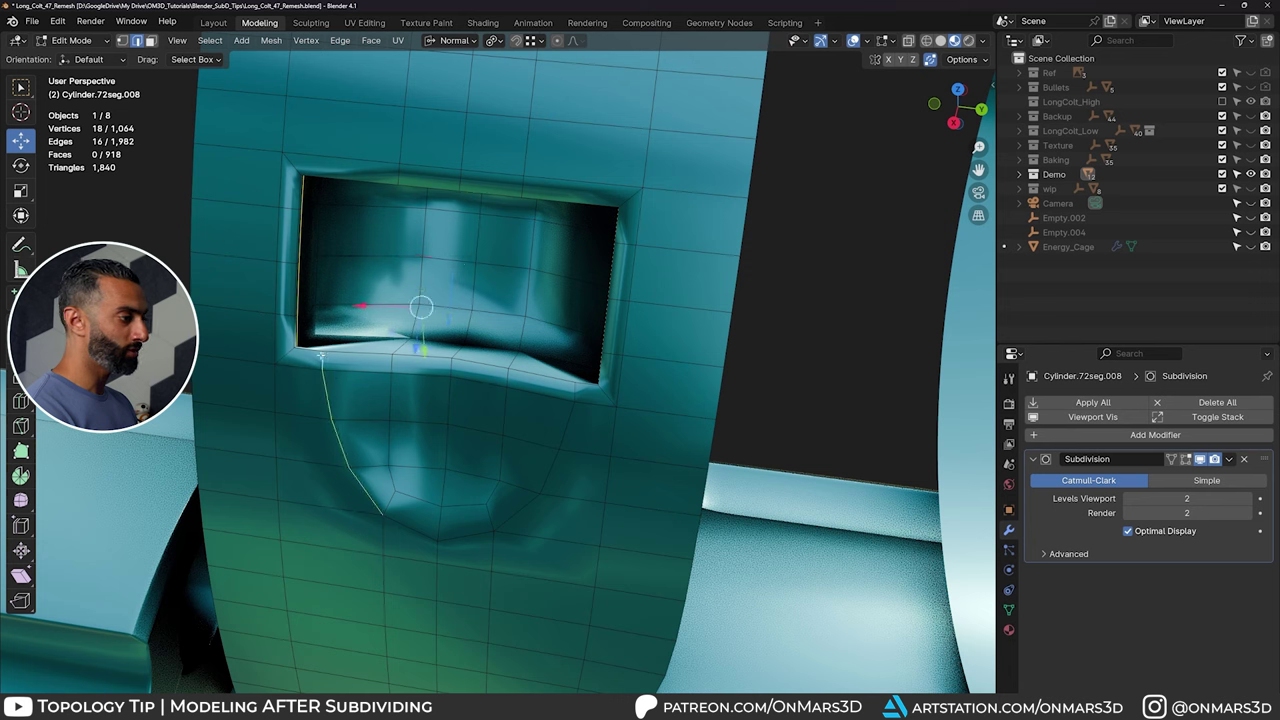
pyautogui.keyDown('alt'); pyautogui.keyDown('shift'); pyautogui.click(399, 521); pyautogui.keyUp('shift'); pyautogui.keyUp('alt')
pyautogui.keyDown('alt'); pyautogui.keyDown('shift'); pyautogui.click(526, 512); pyautogui.keyUp('shift'); pyautogui.keyUp('alt')
pyautogui.hotkey('ctrl', 'b')
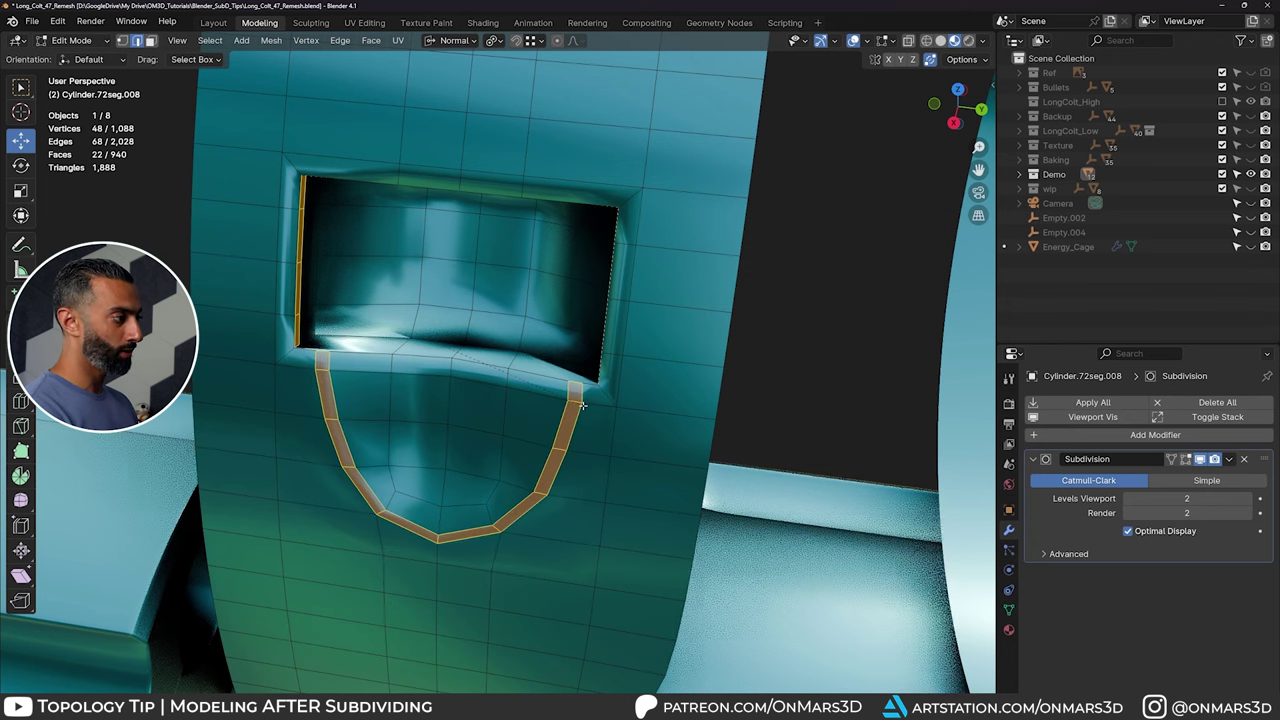
pyautogui.click(583, 404)
pyautogui.rightClick(585, 407)
pyautogui.moveTo(434, 435); pyautogui.dragTo(431, 411, button='middle')
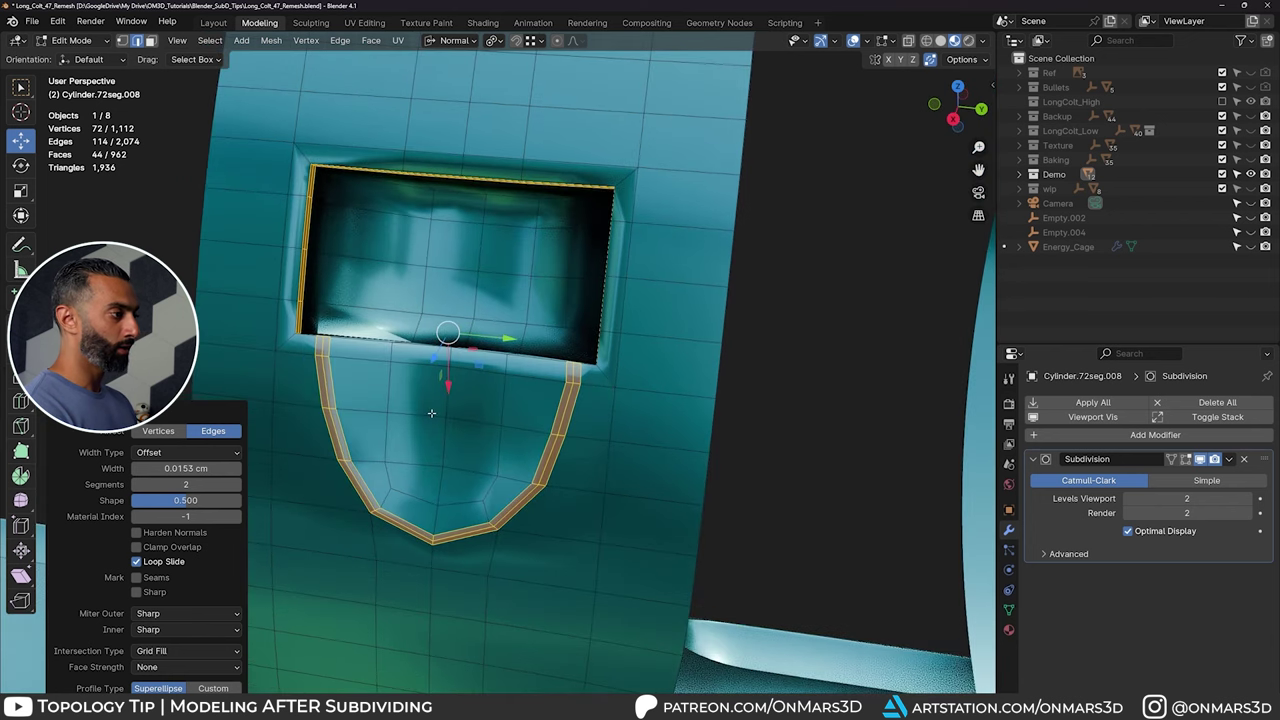
# Step: Leave mesh editing and compare the rebuilt ring's recess and scoop shading with the finished ring beside it
pyautogui.scroll(-2, 520, 460)
pyautogui.press('Tab')
pyautogui.moveTo(603, 504); pyautogui.dragTo(626, 460, button='middle')
pyautogui.scroll(-4, 610, 466)
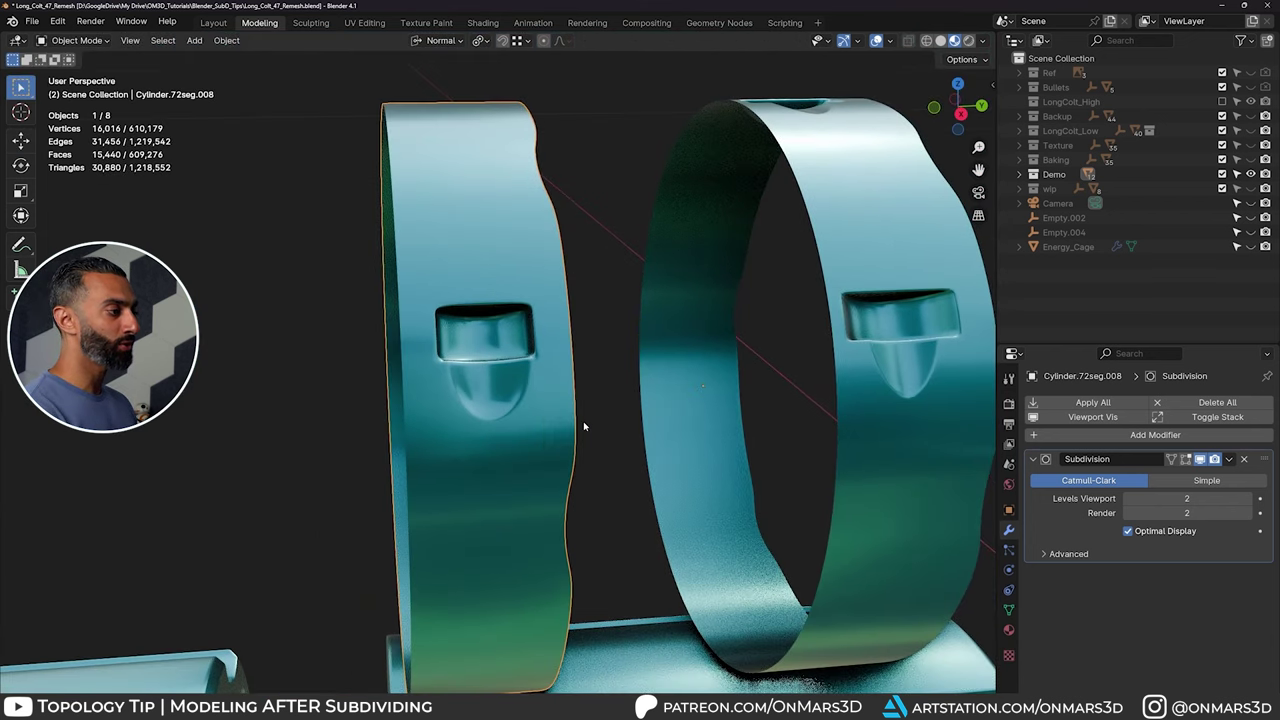
pyautogui.moveTo(584, 426); pyautogui.dragTo(490, 356, button='middle')
pyautogui.scroll(2, 469, 380)
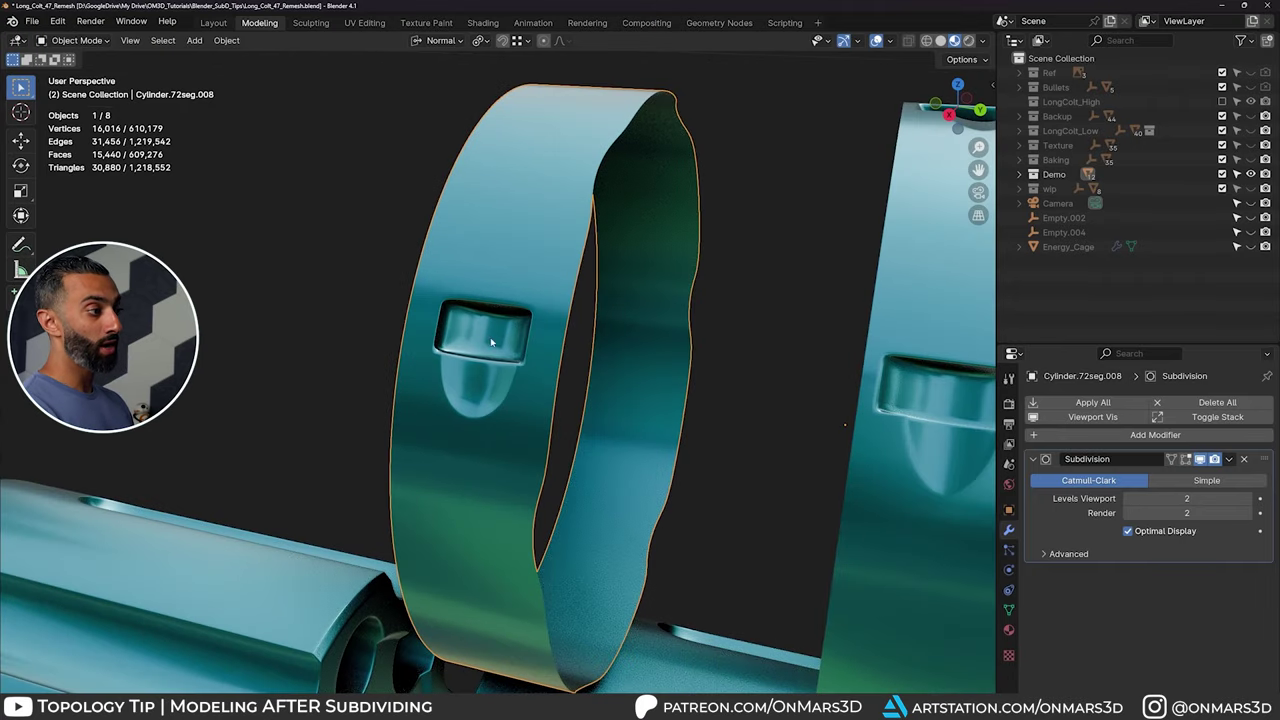
pyautogui.scroll(-4, 535, 323)
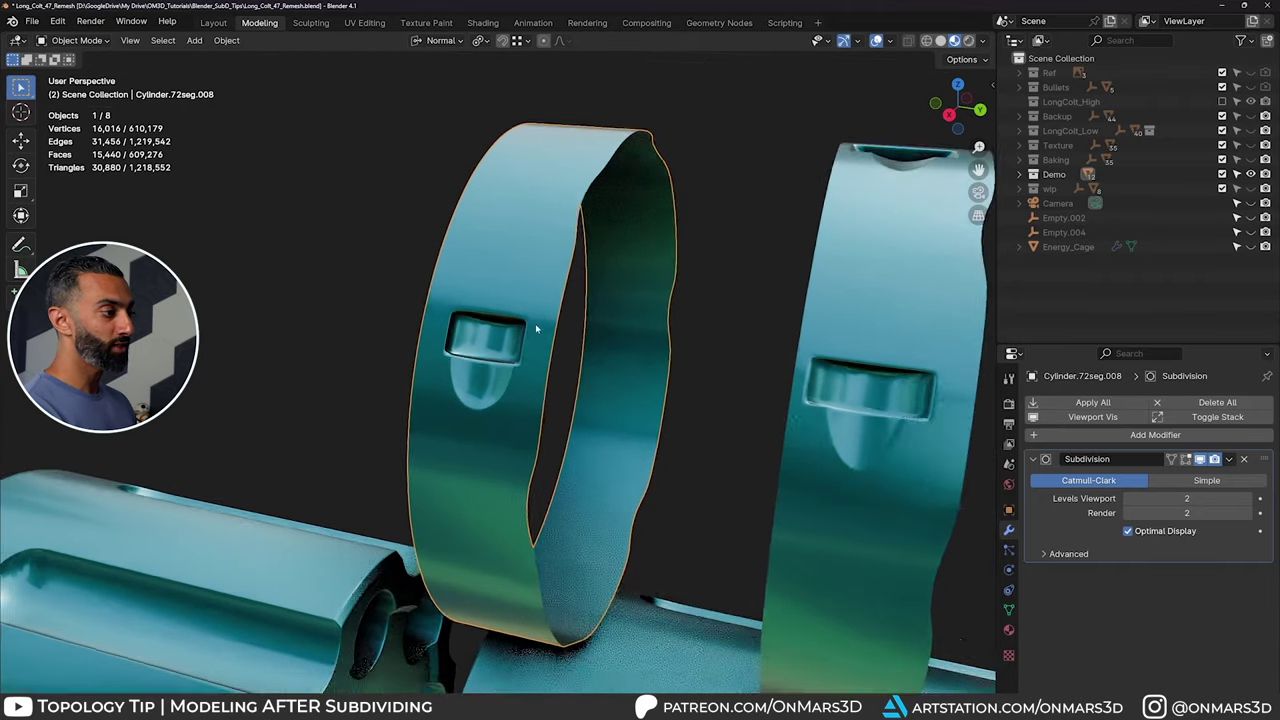
pyautogui.click(692, 424)
pyautogui.scroll(1, 644, 380)
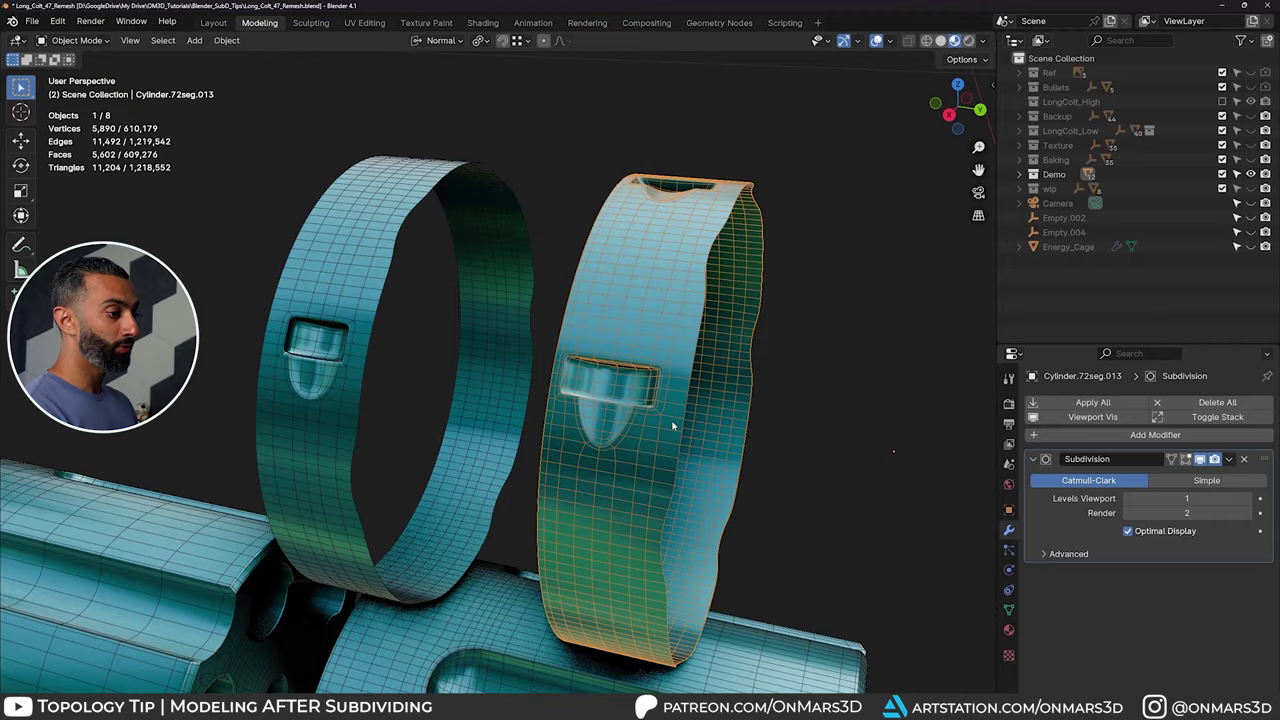
pyautogui.scroll(-3, 686, 409)
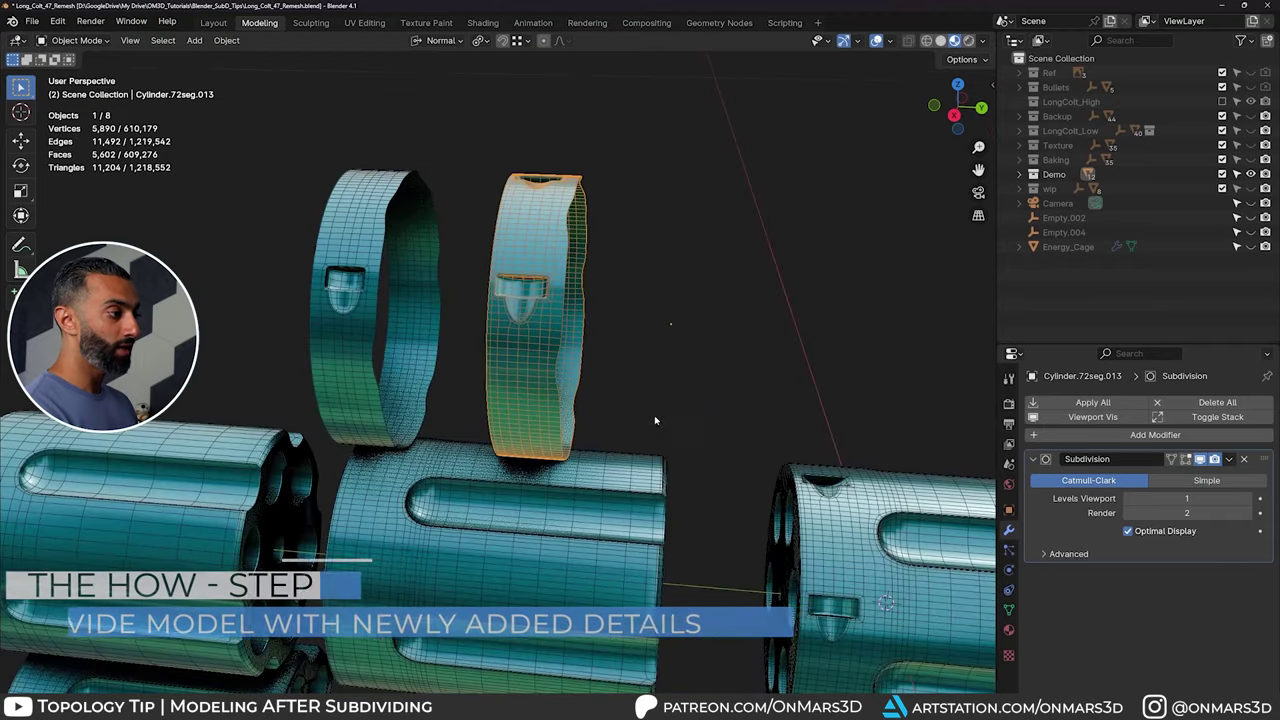
pyautogui.scroll(3, 506, 329)
pyautogui.scroll(2, 545, 370)
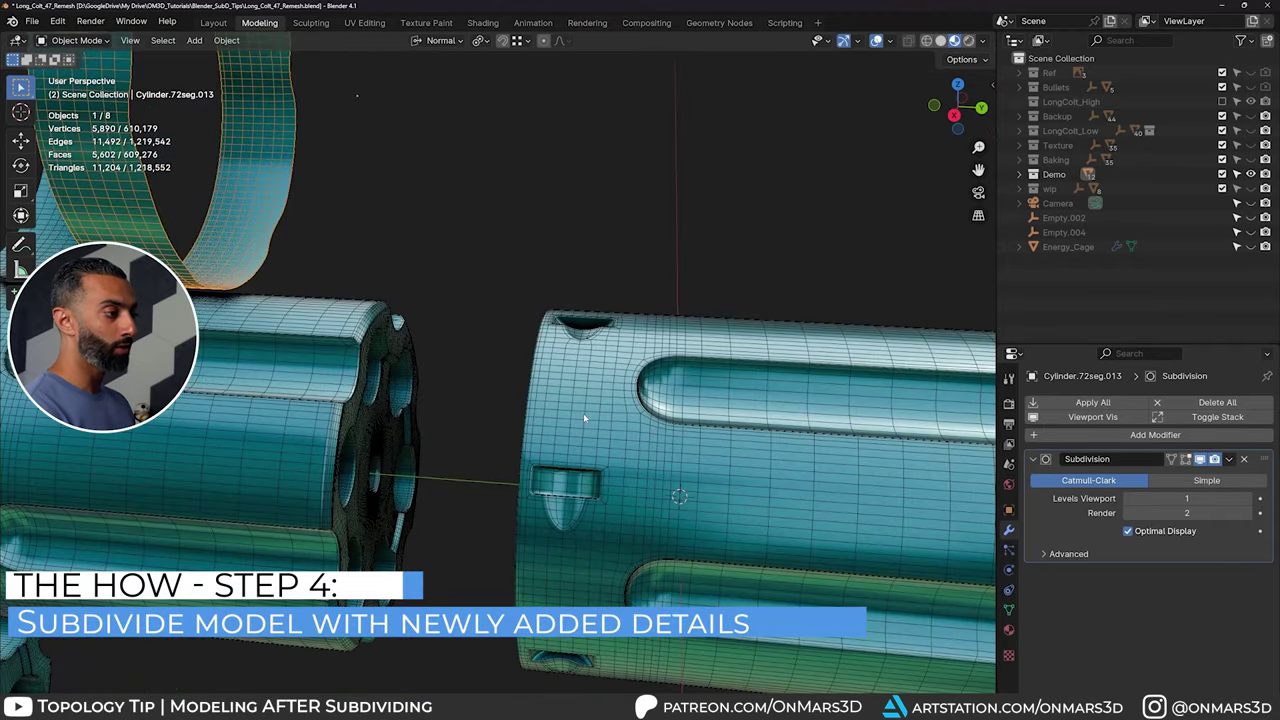
# Step: Frame the finished teal cylinder, hide its wireframe and examine the shading around the notches and flutes
pyautogui.click(664, 464)
pyautogui.keyDown('shift'); pyautogui.moveTo(668, 466); pyautogui.dragTo(651, 371, button='middle'); pyautogui.keyUp('shift')
pyautogui.press('KP_Decimal')
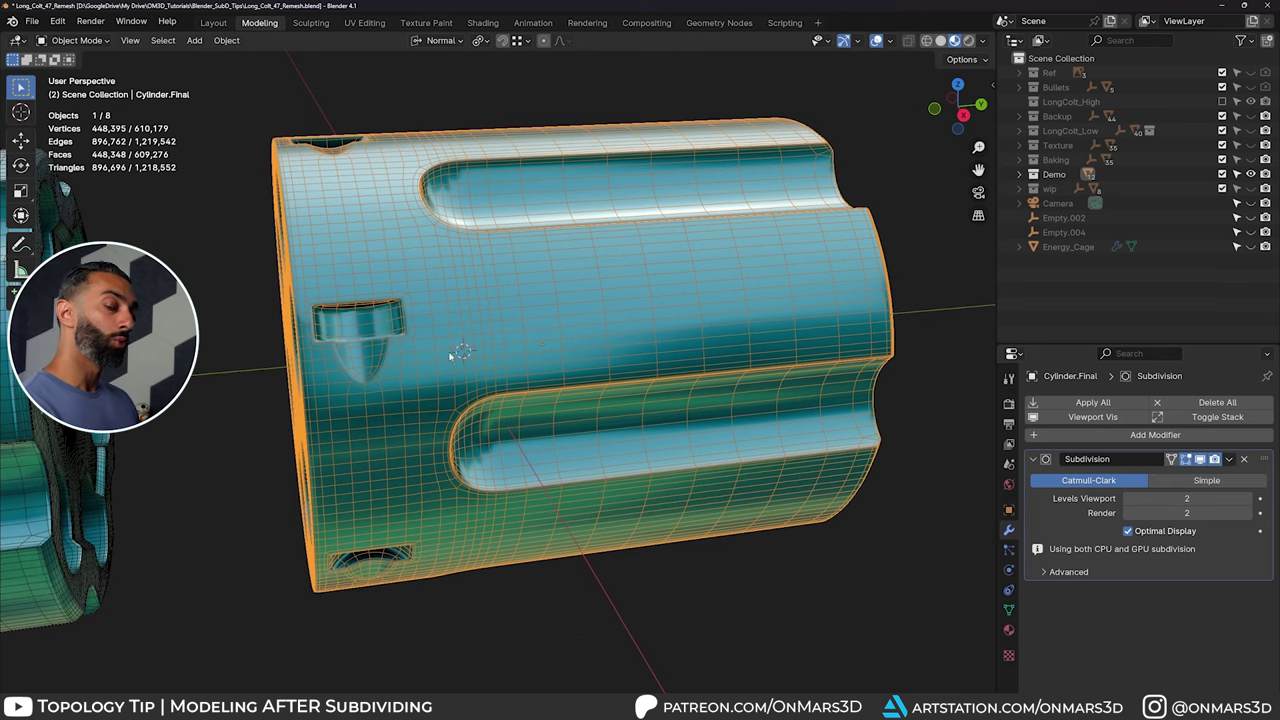
pyautogui.moveTo(451, 355); pyautogui.dragTo(502, 328, button='middle')
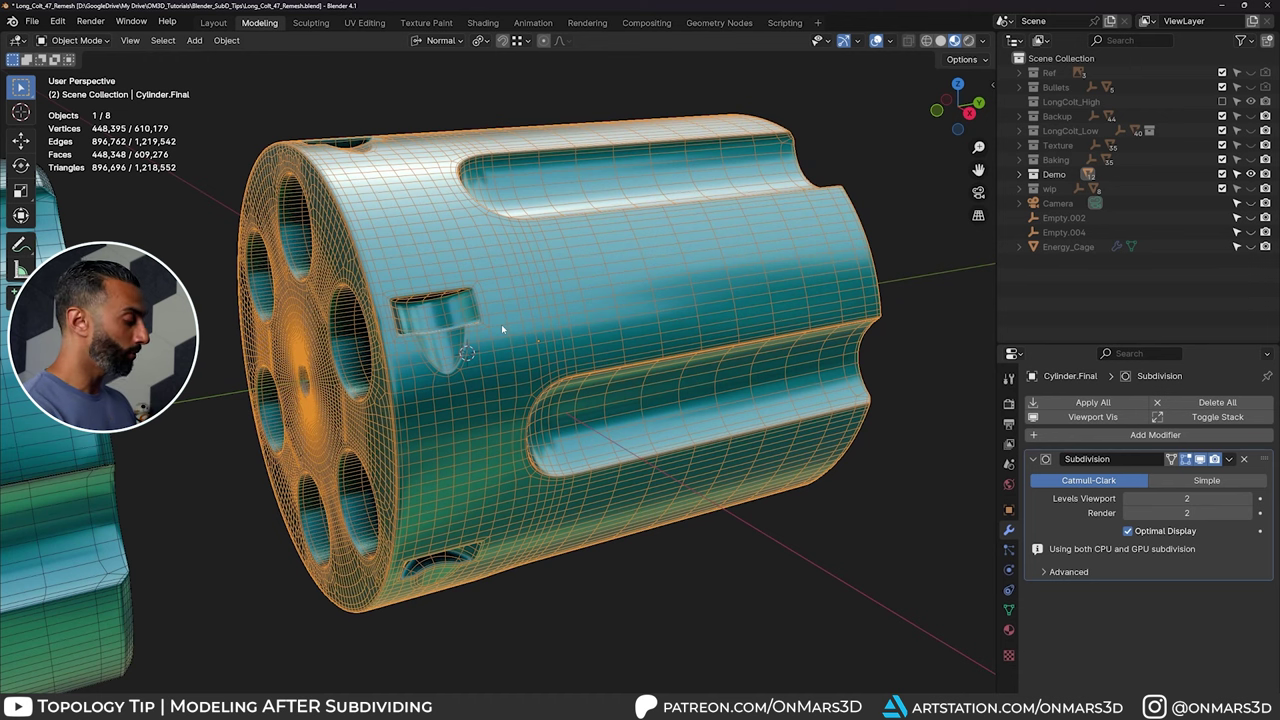
pyautogui.click(200, 392)
pyautogui.hotkey('shift', 'z')
pyautogui.moveTo(577, 374); pyautogui.dragTo(640, 360, button='middle')
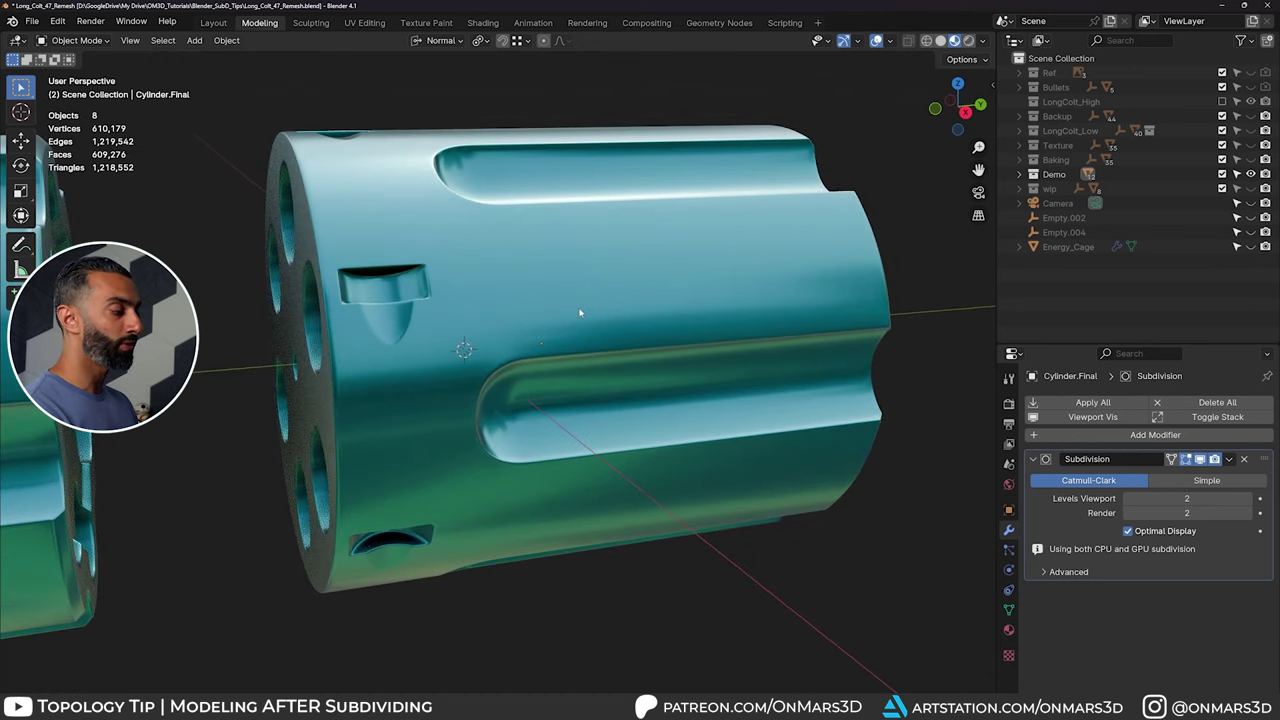
pyautogui.keyDown('shift'); pyautogui.moveTo(580, 311); pyautogui.dragTo(594, 320, button='middle'); pyautogui.keyUp('shift')
pyautogui.scroll(1, 594, 320)
pyautogui.keyDown('shift'); pyautogui.moveTo(514, 286); pyautogui.dragTo(606, 343, button='middle'); pyautogui.keyUp('shift')
pyautogui.scroll(1, 609, 343)
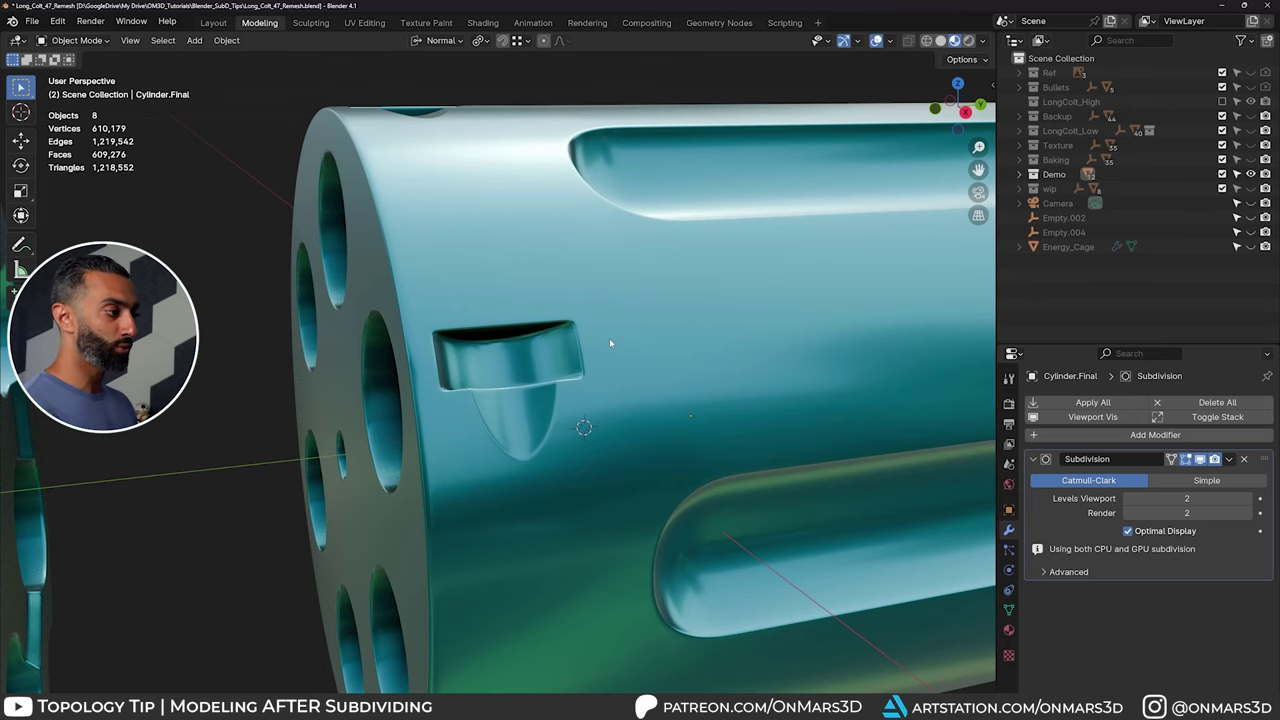
pyautogui.scroll(-5, 603, 360)
pyautogui.scroll(4, 601, 370)
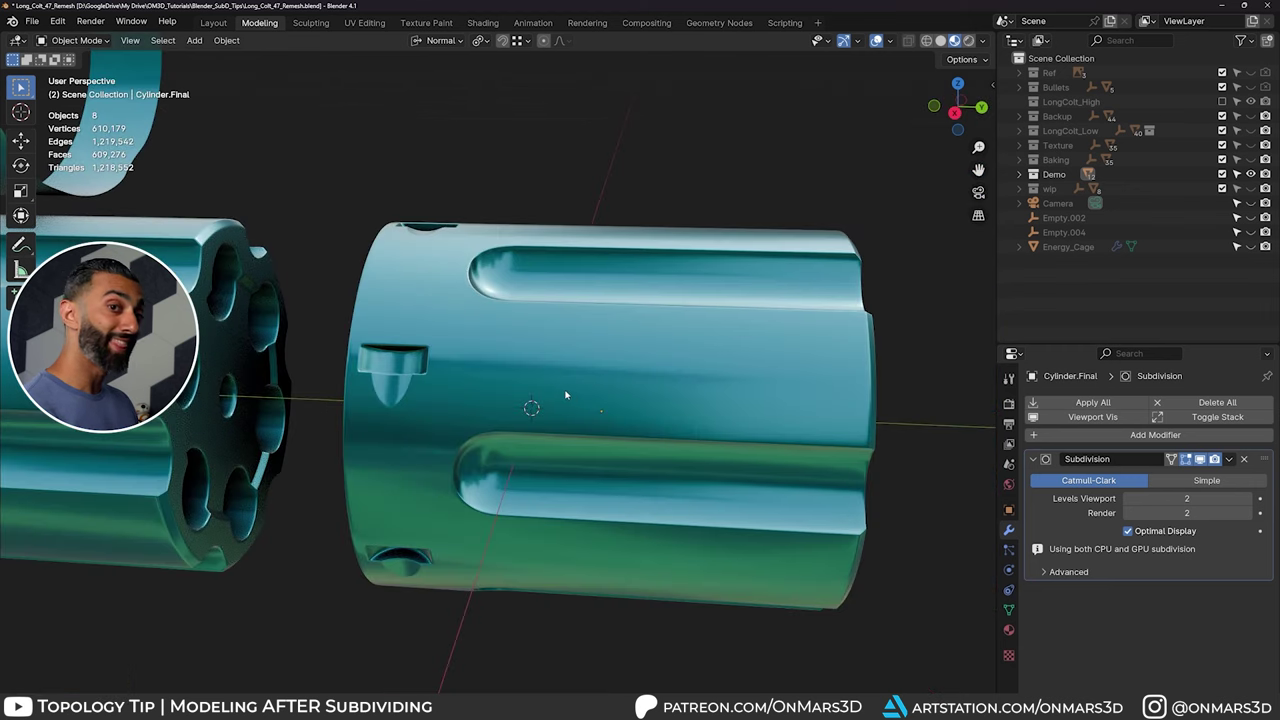
pyautogui.scroll(3, 545, 363)
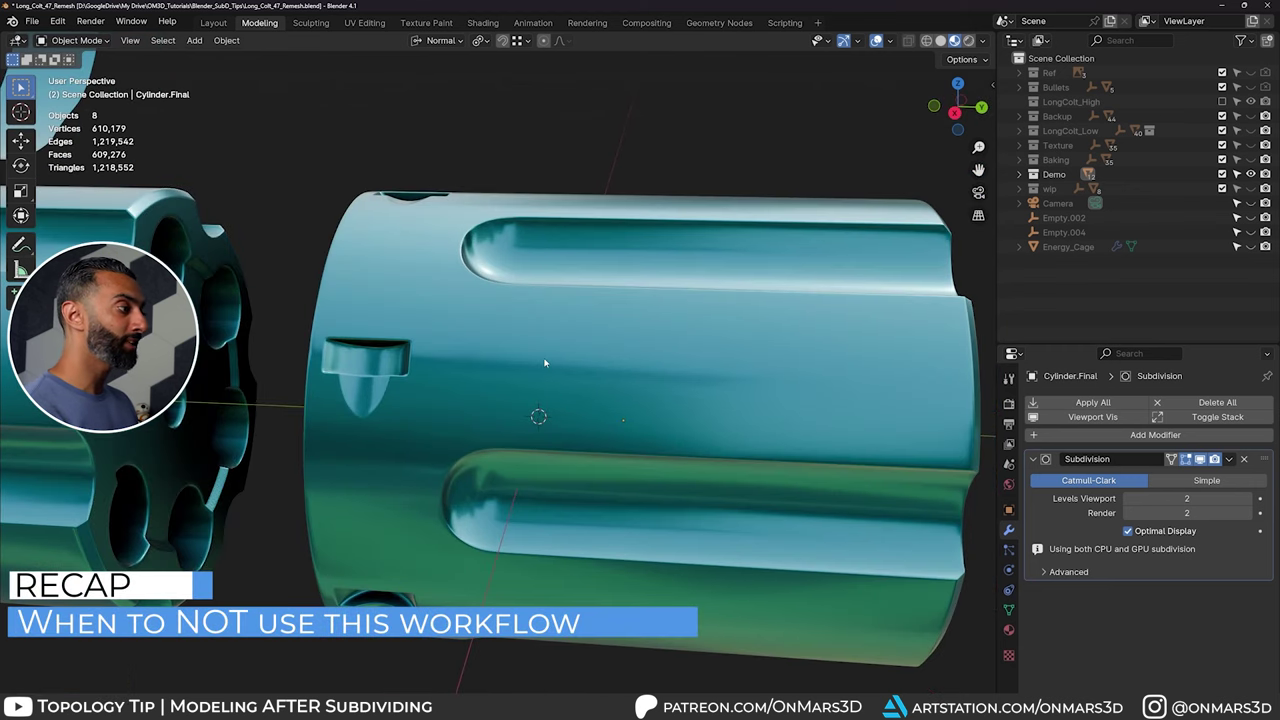
# Step: Survey the row of cylinders and examine the red cylinder's surface shading without the wireframe
pyautogui.scroll(-9, 540, 364)
pyautogui.keyDown('shift'); pyautogui.moveTo(534, 371); pyautogui.dragTo(788, 360, button='middle'); pyautogui.keyUp('shift')
pyautogui.keyDown('shift'); pyautogui.moveTo(422, 358); pyautogui.dragTo(559, 356, button='middle'); pyautogui.keyUp('shift')
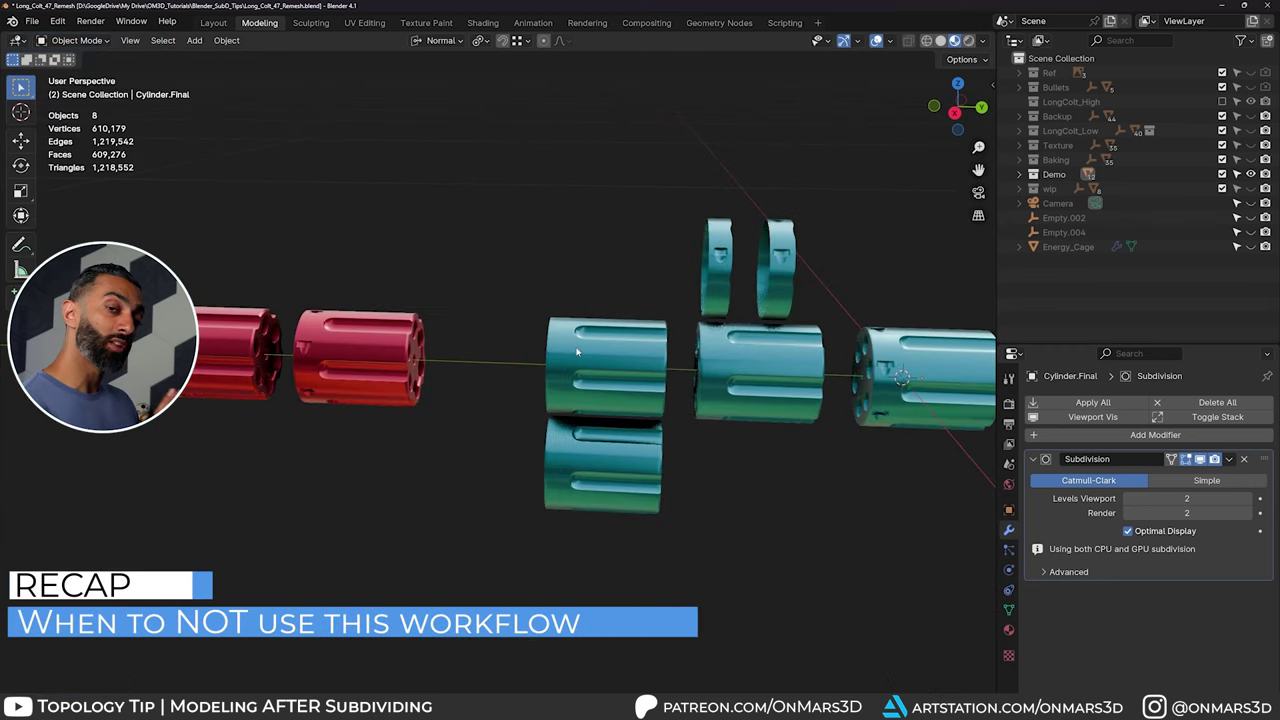
pyautogui.scroll(1, 559, 356)
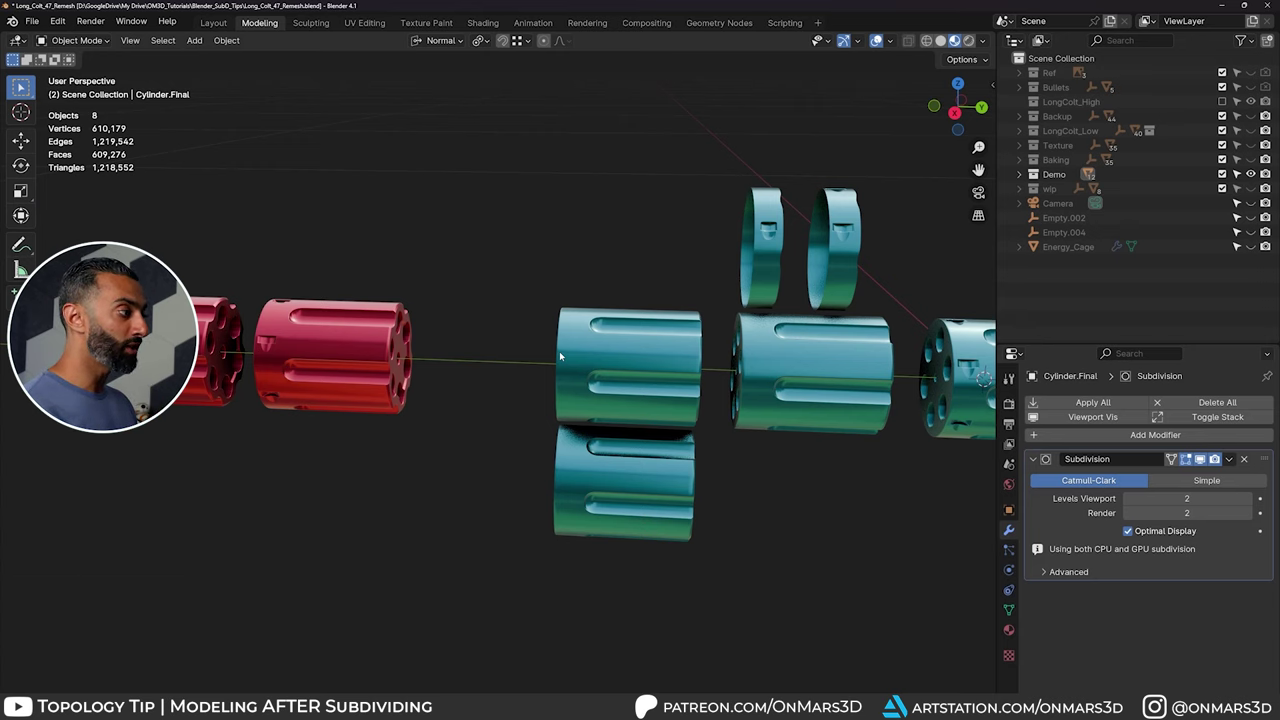
pyautogui.moveTo(559, 351); pyautogui.dragTo(565, 435, button='middle')
pyautogui.scroll(2, 474, 413)
pyautogui.scroll(2, 477, 413)
pyautogui.scroll(1, 565, 434)
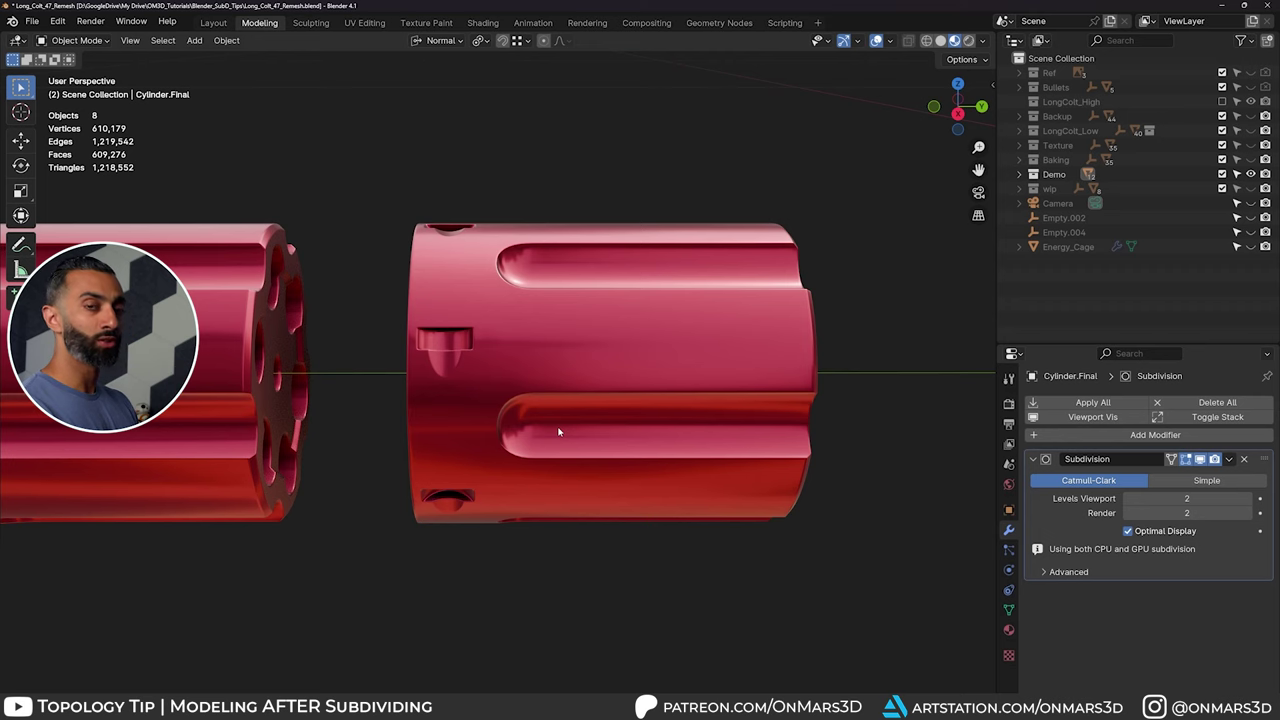
# Step: Show the wireframe and examine the red cylinder's topology around its notches and flutes
pyautogui.scroll(-2, 558, 432)
pyautogui.moveTo(558, 432)
pyautogui.mouseDown(button='middle')
pyautogui.moveTo(534, 443)
pyautogui.moveTo(557, 434)
pyautogui.mouseUp(button='middle')
pyautogui.scroll(-2, 557, 434)
pyautogui.scroll(1, 369, 386)
pyautogui.hotkey('shift', 'z')
pyautogui.scroll(4, 422, 403)
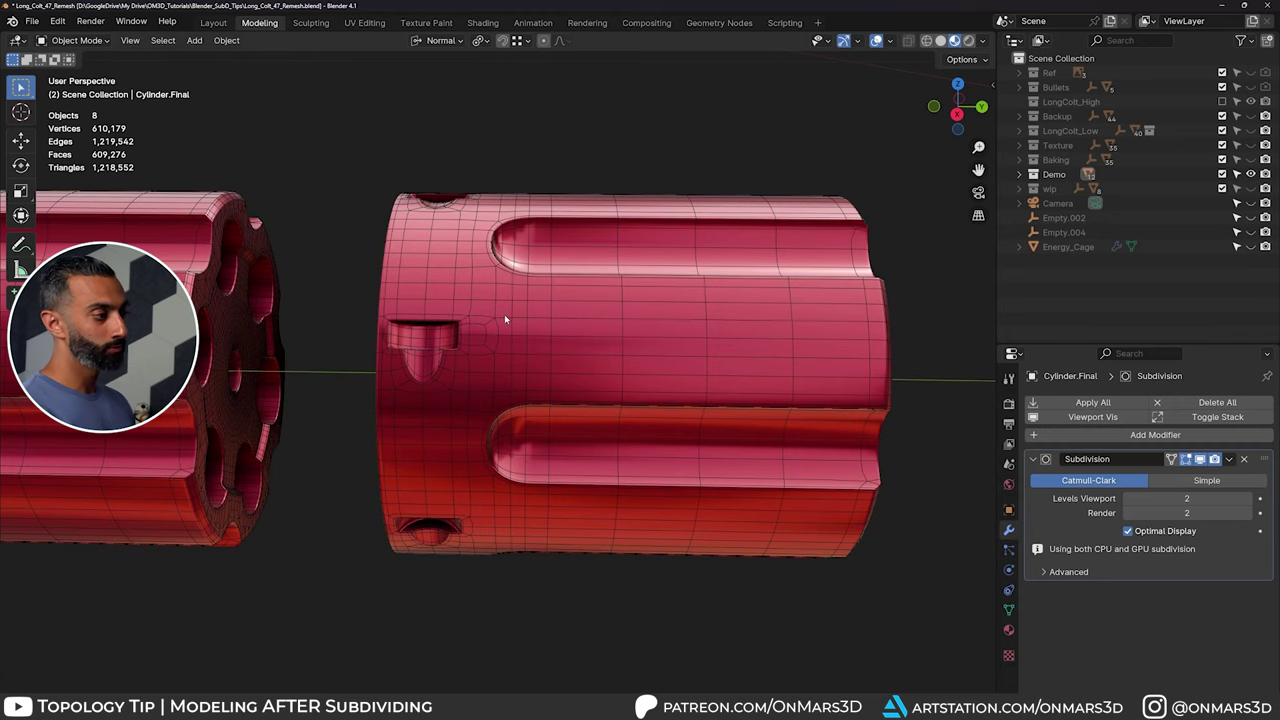
pyautogui.keyDown('shift'); pyautogui.moveTo(777, 366); pyautogui.dragTo(497, 383, button='middle'); pyautogui.keyUp('shift')
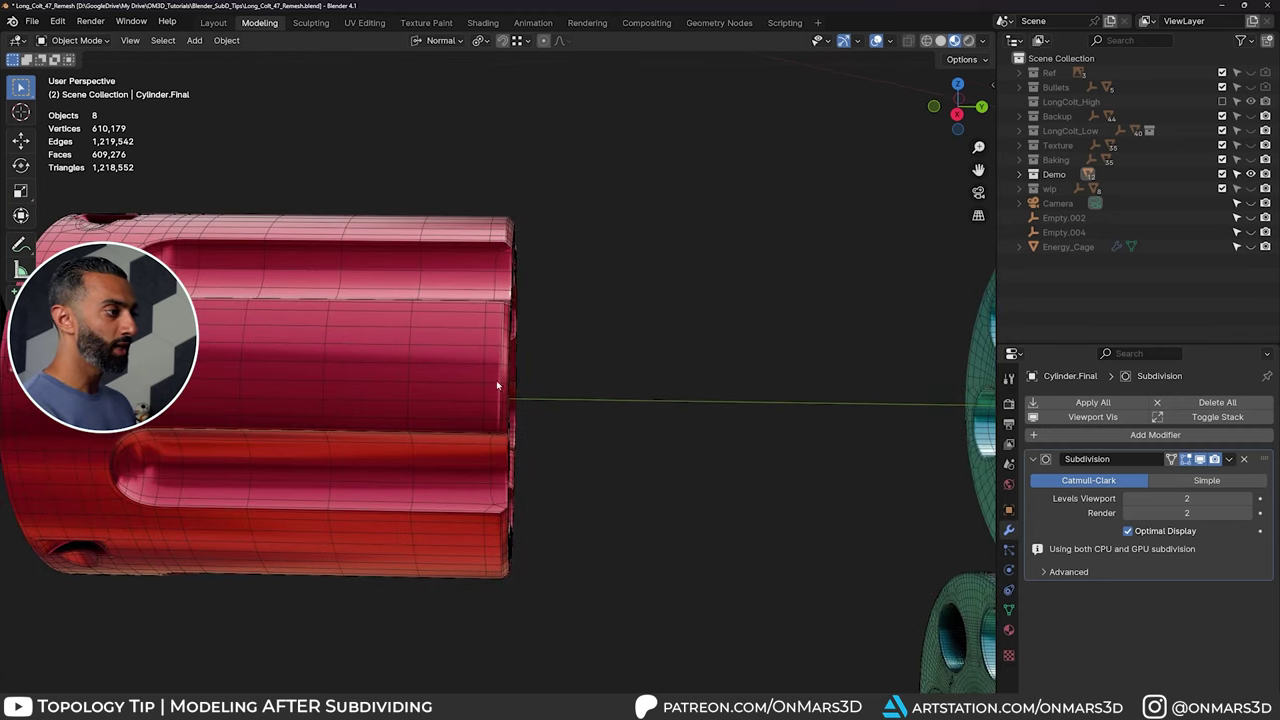
# Step: Compare the mesh density of the teal cylinder stages, the two rings and the finished cylinder, selecting them in turn
pyautogui.keyDown('shift'); pyautogui.moveTo(978, 412); pyautogui.dragTo(685, 371, button='middle'); pyautogui.keyUp('shift')
pyautogui.scroll(-6, 686, 372)
pyautogui.scroll(2, 606, 376)
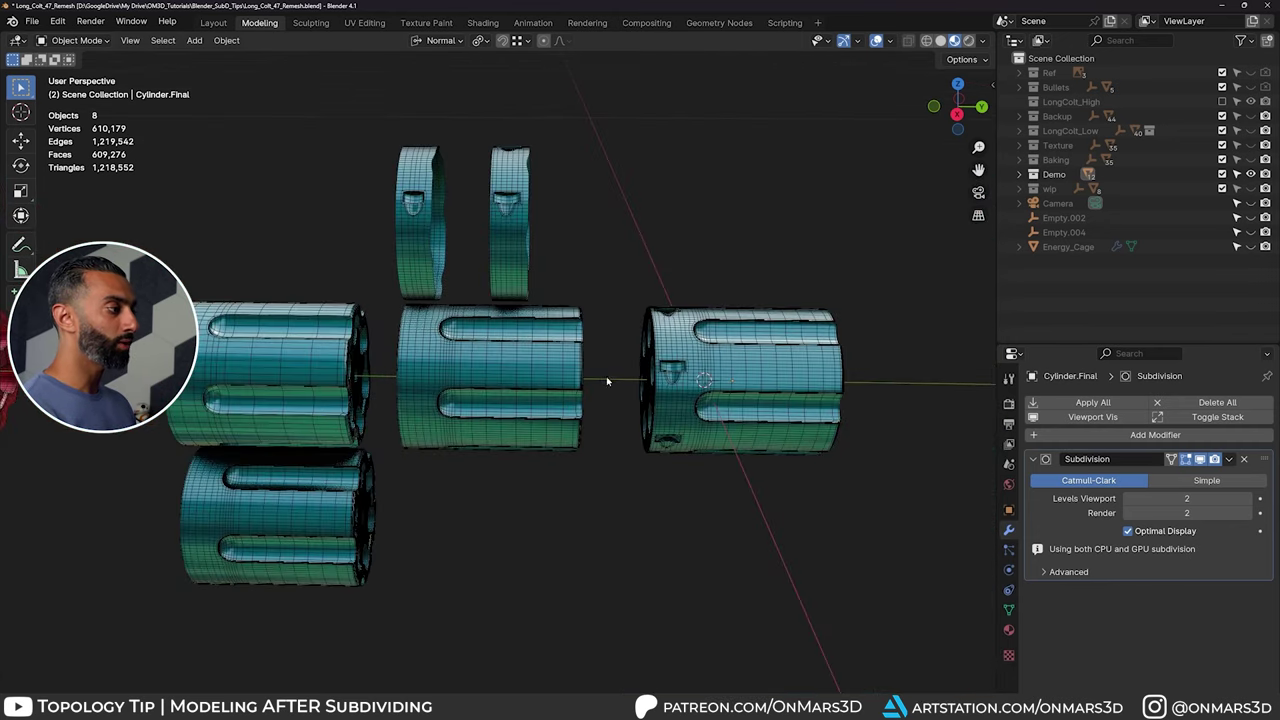
pyautogui.click(265, 390)
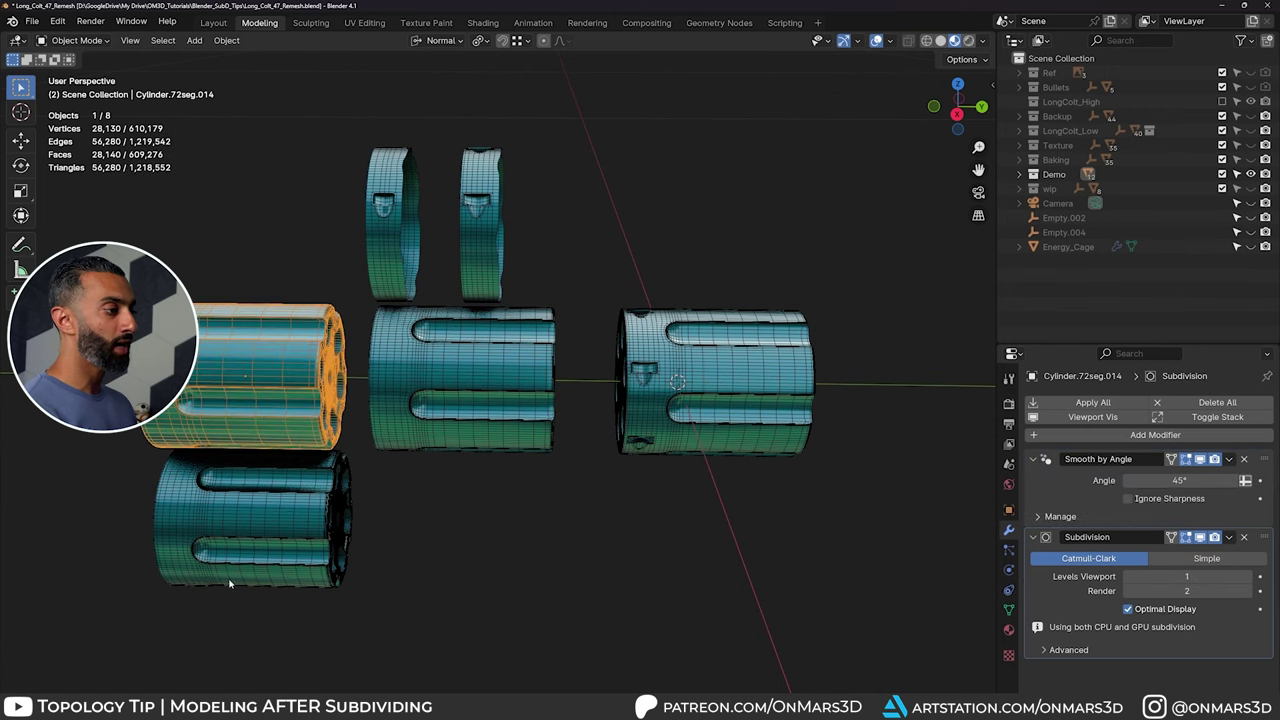
pyautogui.click(469, 229)
pyautogui.click(725, 379)
pyautogui.keyDown('shift'); pyautogui.moveTo(725, 379); pyautogui.dragTo(663, 391, button='middle'); pyautogui.keyUp('shift')
pyautogui.scroll(2, 663, 391)
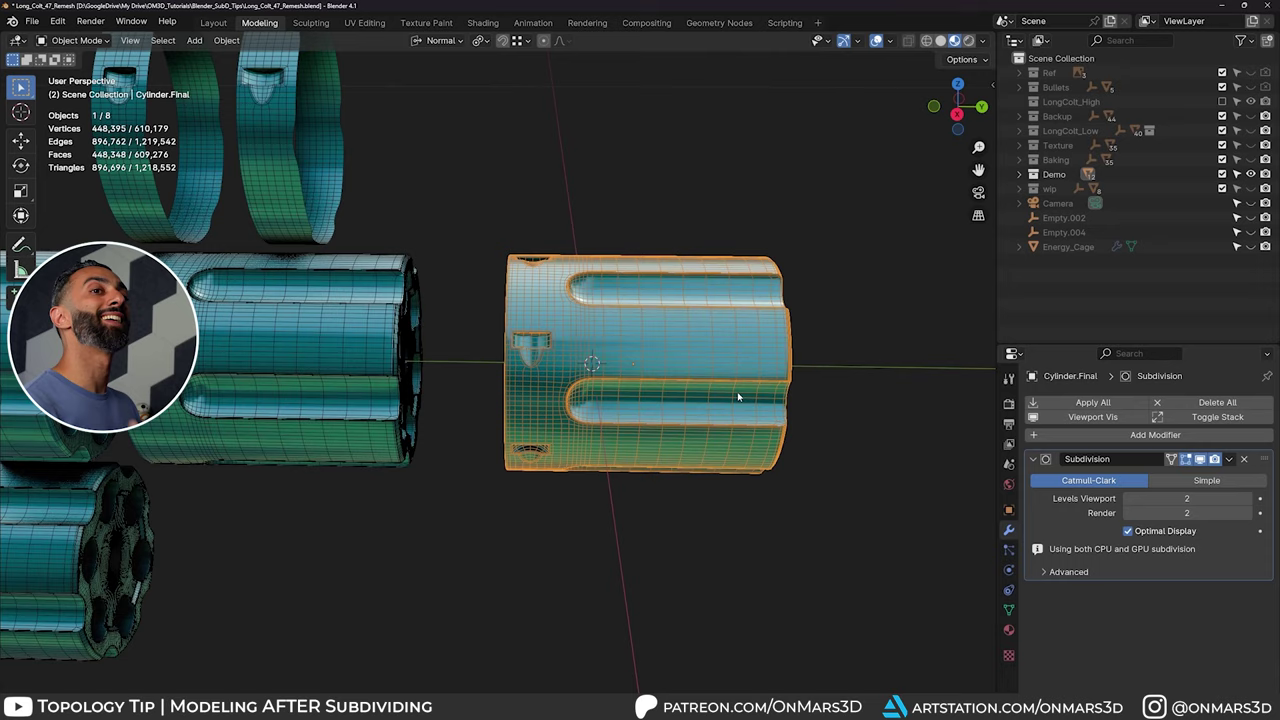
pyautogui.keyDown('shift'); pyautogui.moveTo(739, 394); pyautogui.dragTo(636, 394, button='middle'); pyautogui.keyUp('shift')
pyautogui.scroll(-3, 635, 395)
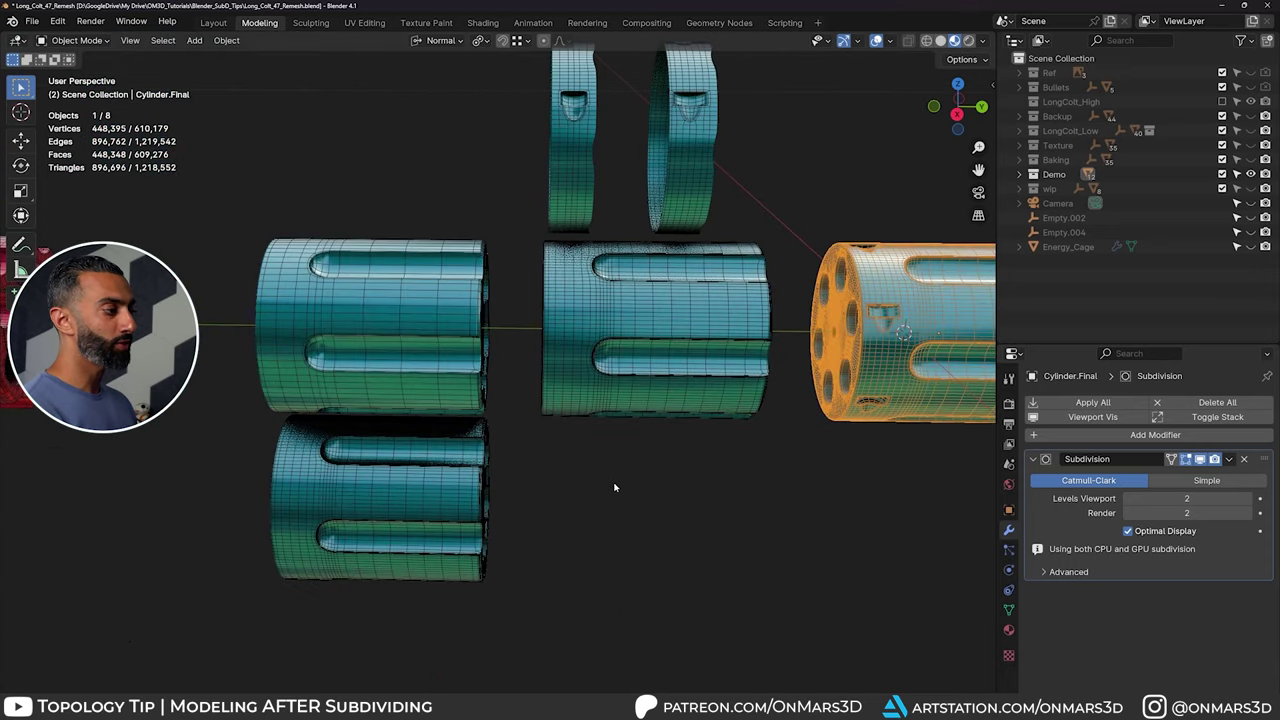
pyautogui.click(352, 503)
pyautogui.click(329, 300)
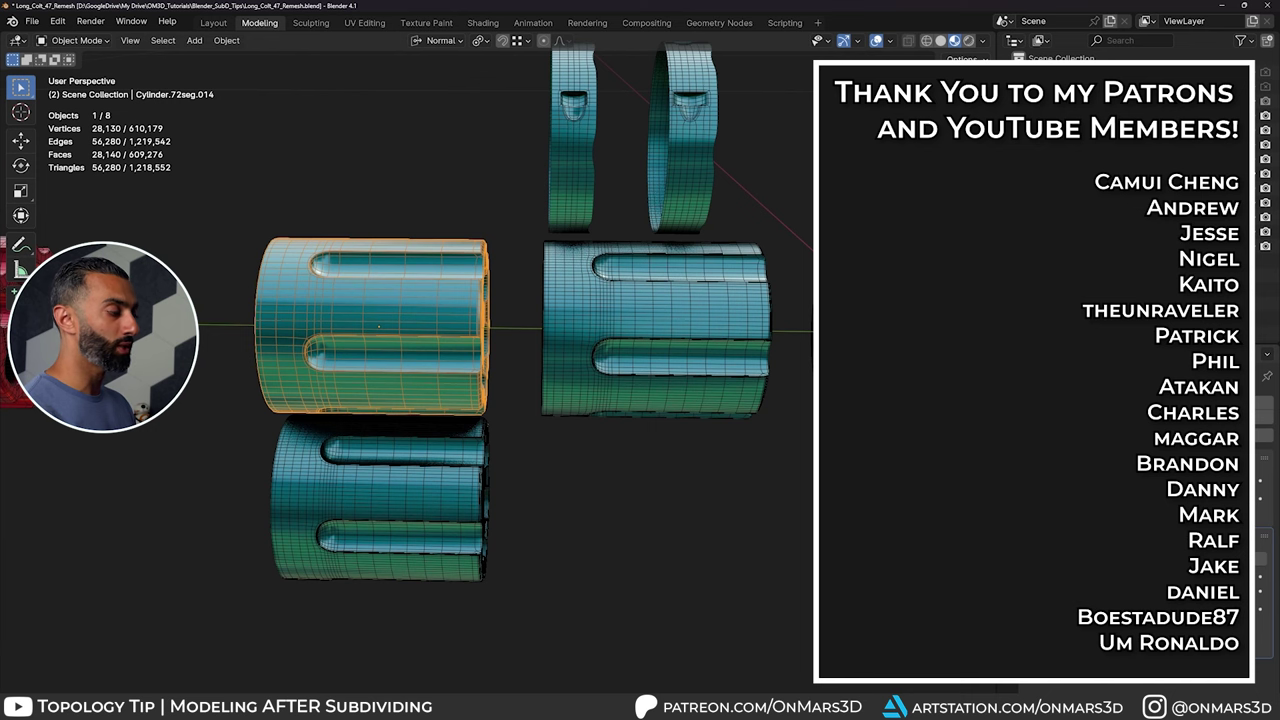
pyautogui.moveTo(718, 432); pyautogui.dragTo(687, 341, button='middle')
pyautogui.scroll(2, 687, 341)
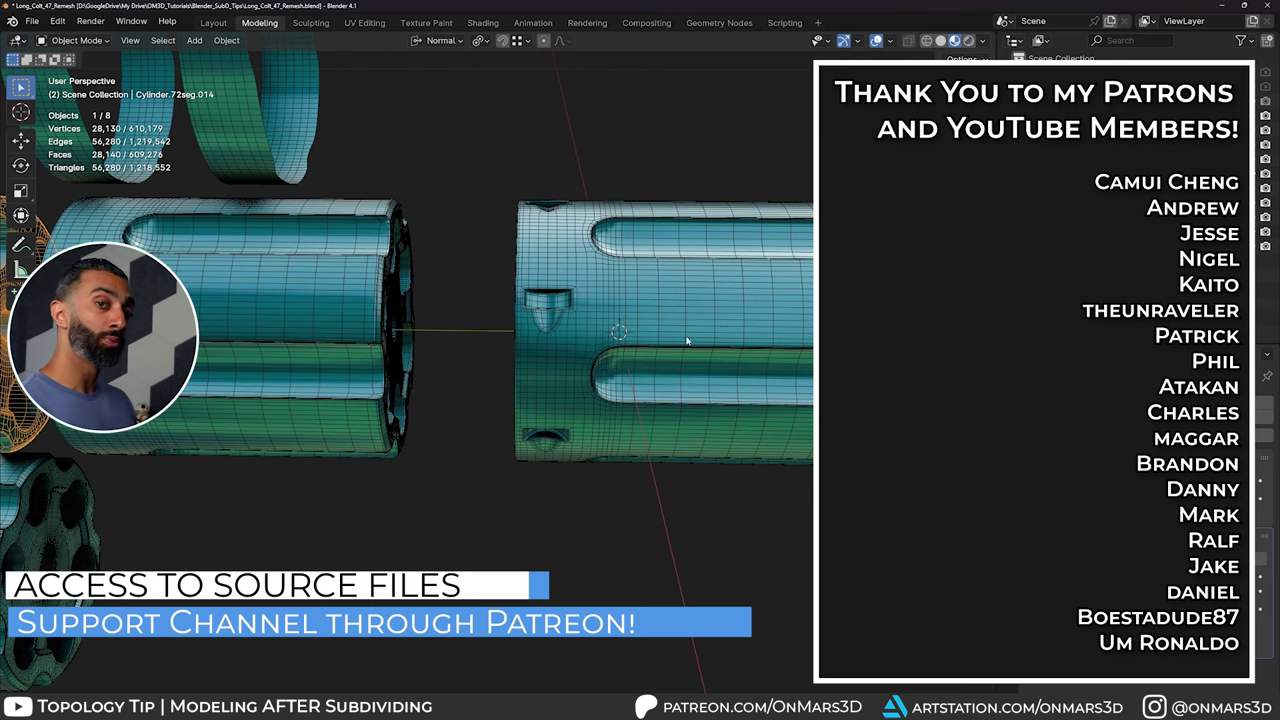
pyautogui.scroll(-5, 529, 441)
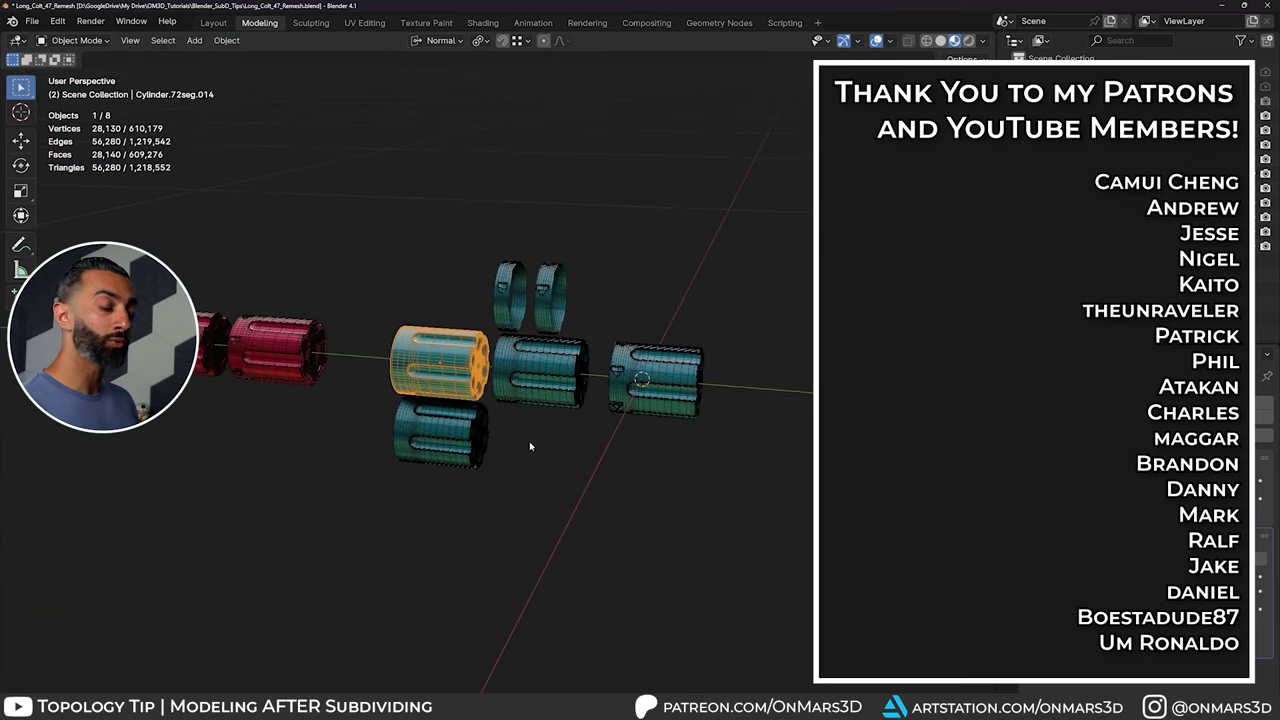